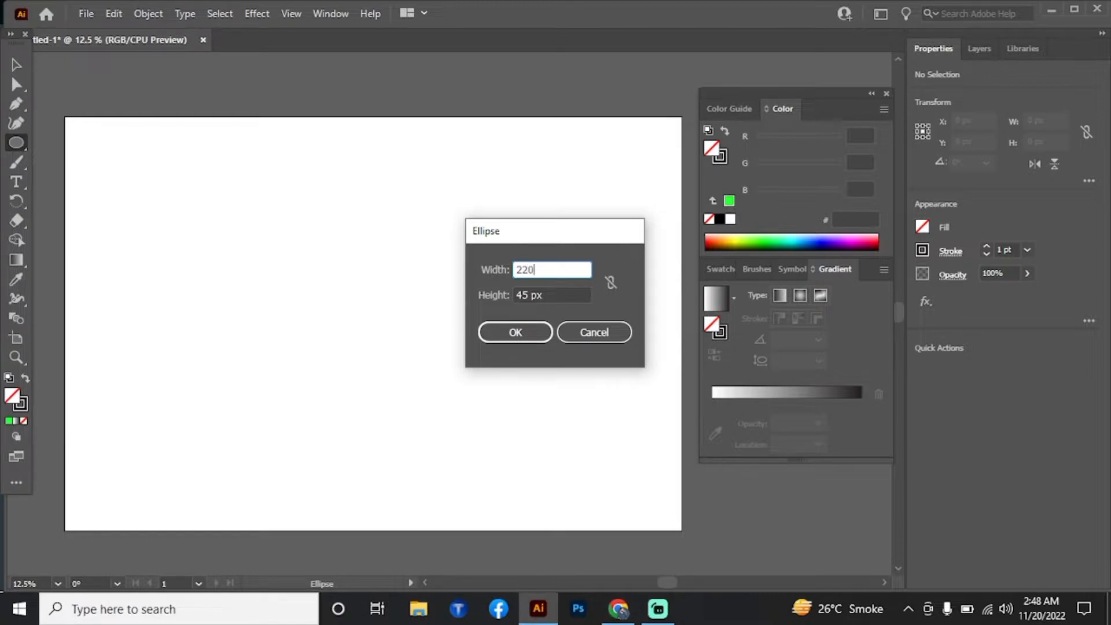
Create a 220 px by 220 px circle near the centre of the artboard and deselect it.
{"action": "left_click", "coordinate": [550, 296]}
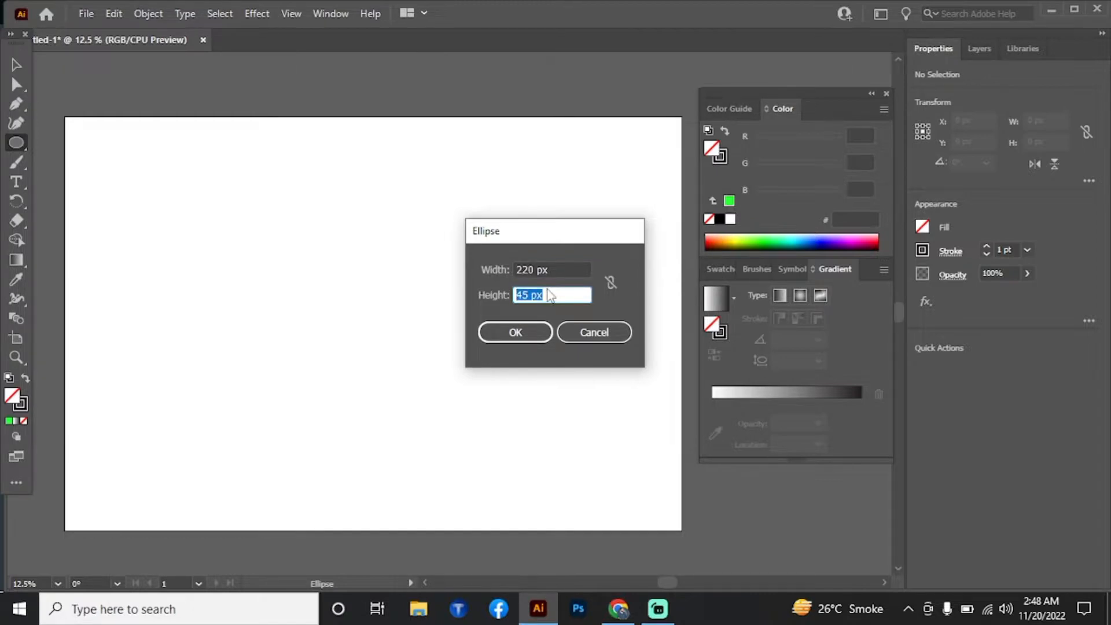
{"action": "type", "text": "220"}
{"action": "left_click", "coordinate": [527, 332]}
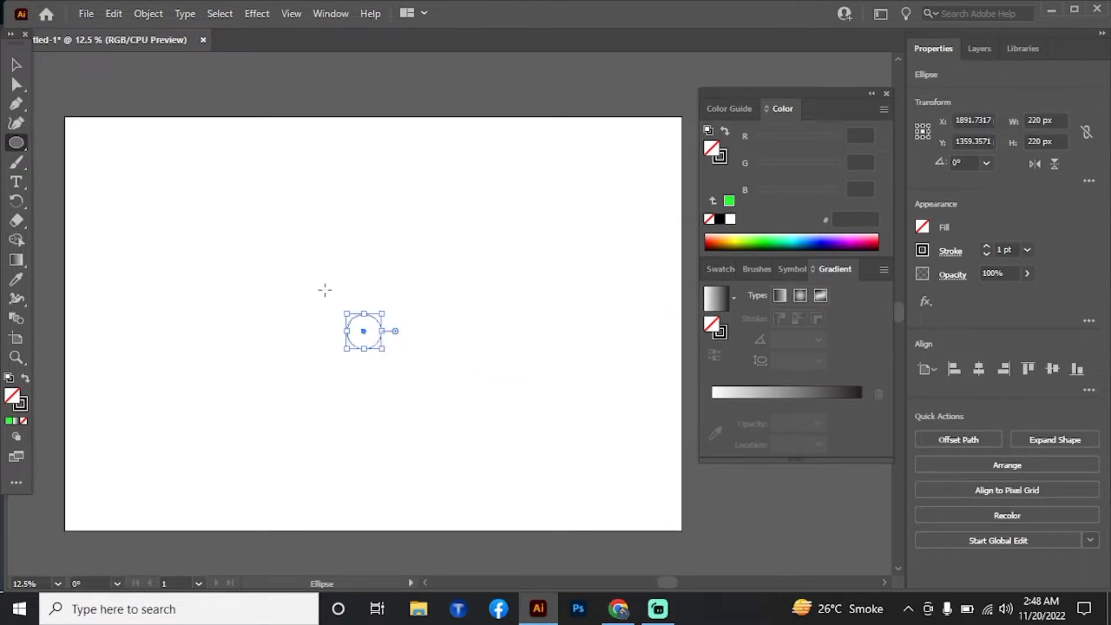
{"action": "key", "text": "ctrl+shift+a"}
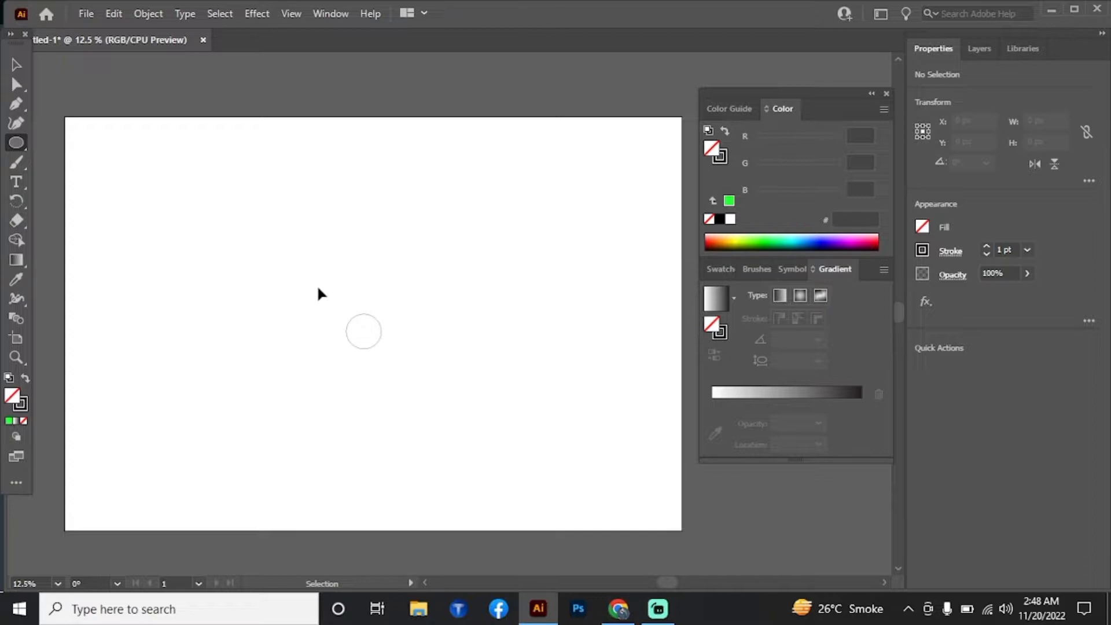
Create a 45 px by 45 px circle up and to the left of the 220 px circle.
{"action": "left_click", "coordinate": [318, 288]}
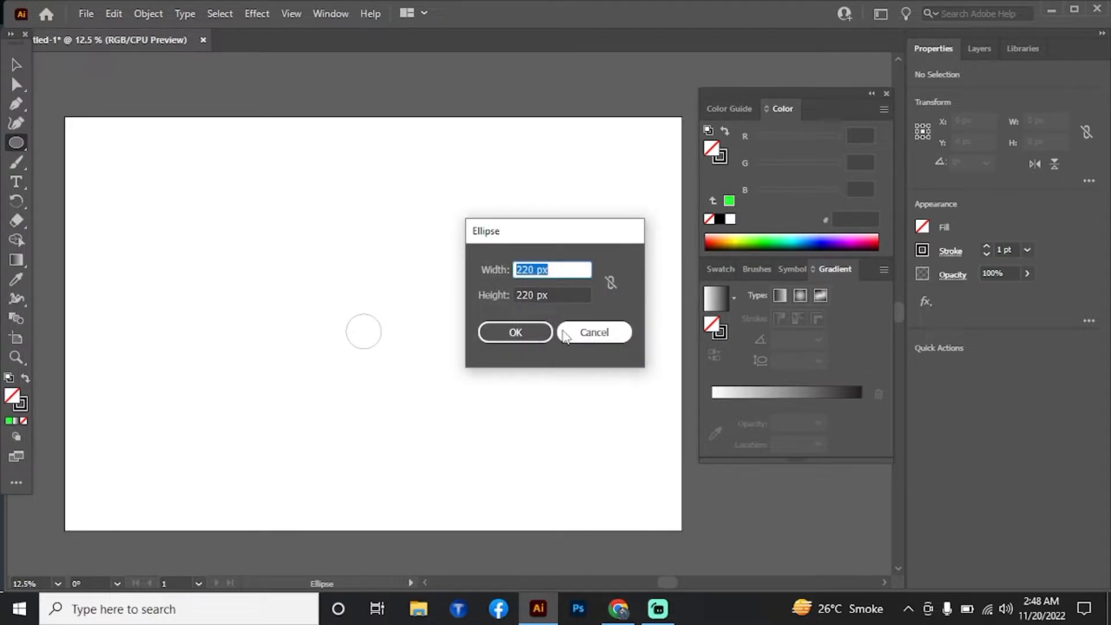
{"action": "type", "text": "45"}
{"action": "left_click", "coordinate": [532, 294]}
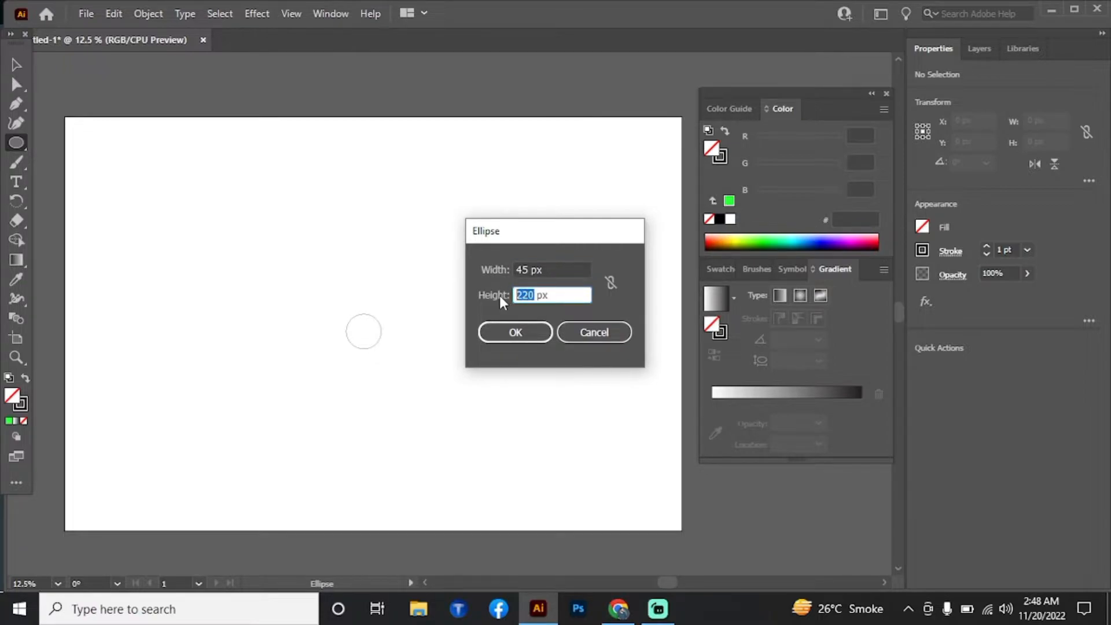
{"action": "type", "text": "45"}
{"action": "left_click", "coordinate": [512, 334]}
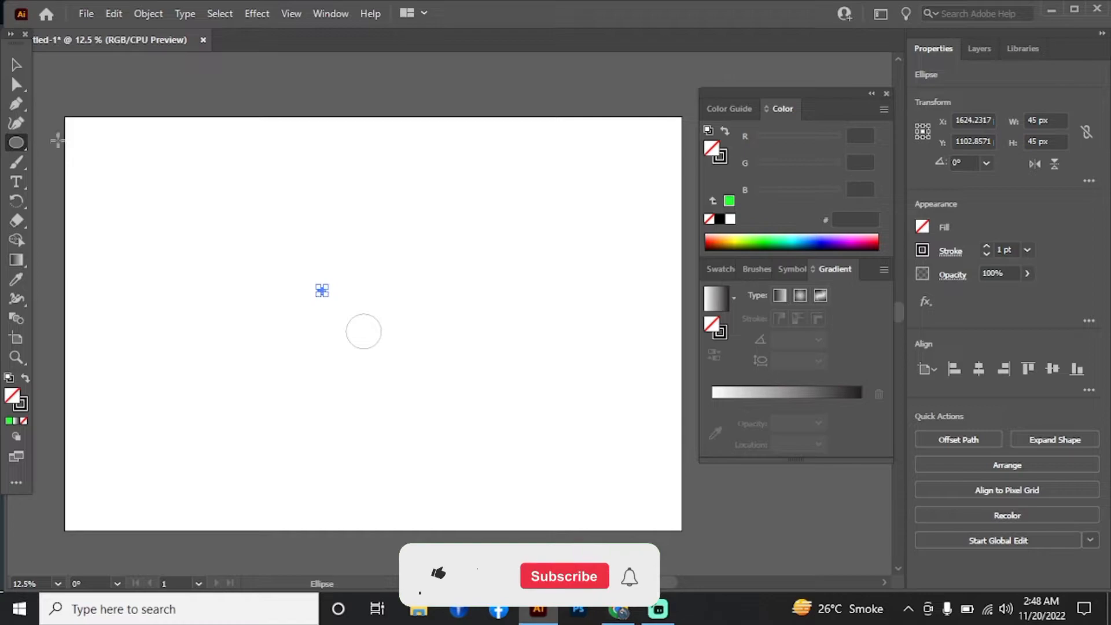
Align the two circles to each other by their horizontal and vertical centres.
{"action": "left_click", "coordinate": [16, 64]}
{"action": "left_click_drag", "start_coordinate": [279, 256], "coordinate": [436, 386]}
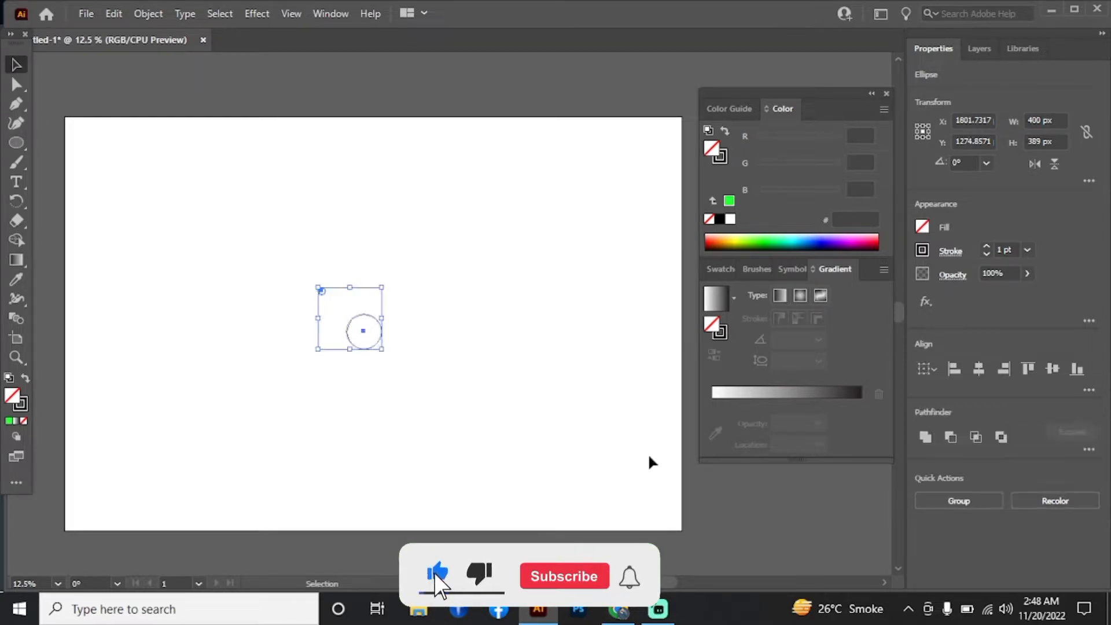
{"action": "left_click", "coordinate": [976, 373]}
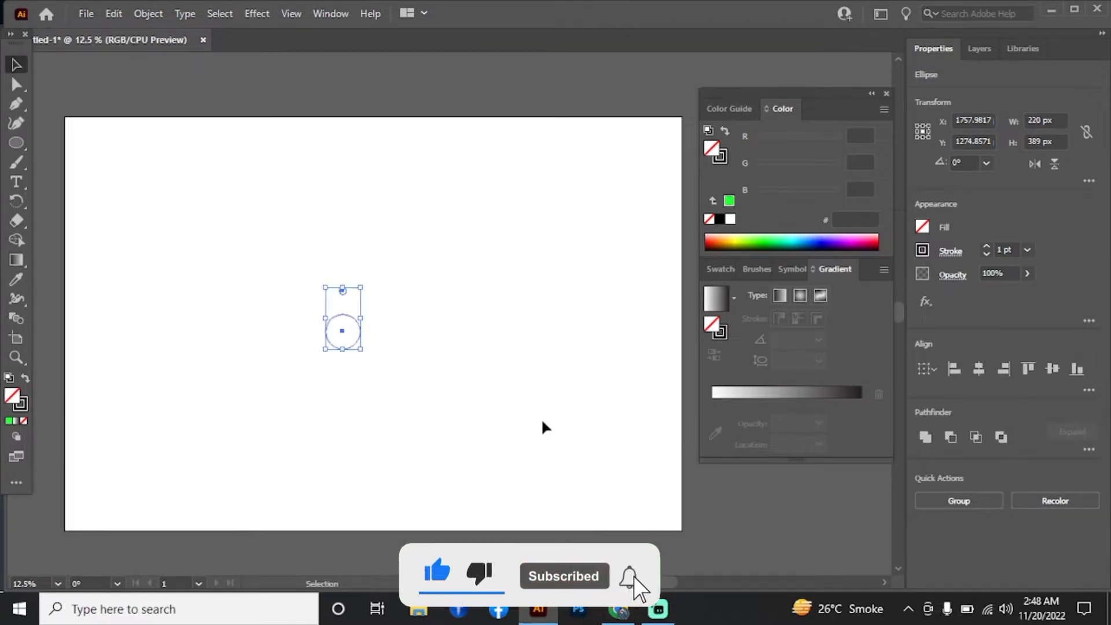
{"action": "left_click", "coordinate": [1052, 371]}
Copy both concentric circles, paste them in front, and move the duplicate pair horizontally to the right of the original.
{"action": "key", "text": "z"}
{"action": "left_click", "coordinate": [433, 357]}
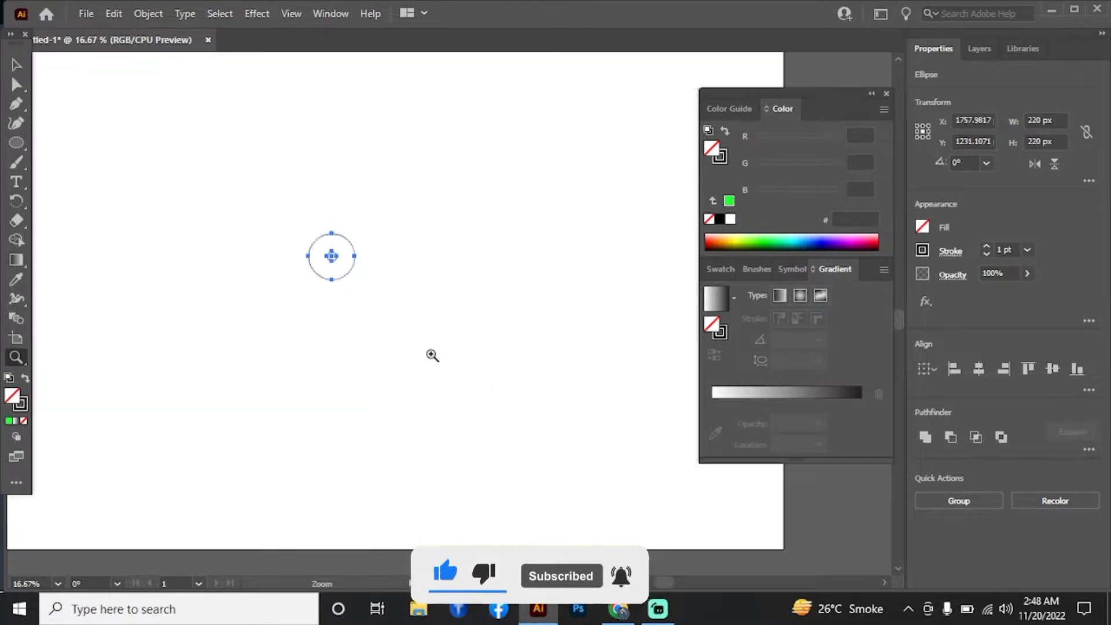
{"action": "left_click", "coordinate": [433, 356]}
{"action": "key", "text": "space"}
{"action": "left_click_drag", "start_coordinate": [471, 366], "coordinate": [530, 491]}
{"action": "left_click_drag", "start_coordinate": [470, 381], "coordinate": [522, 387]}
{"action": "left_click", "coordinate": [16, 64]}
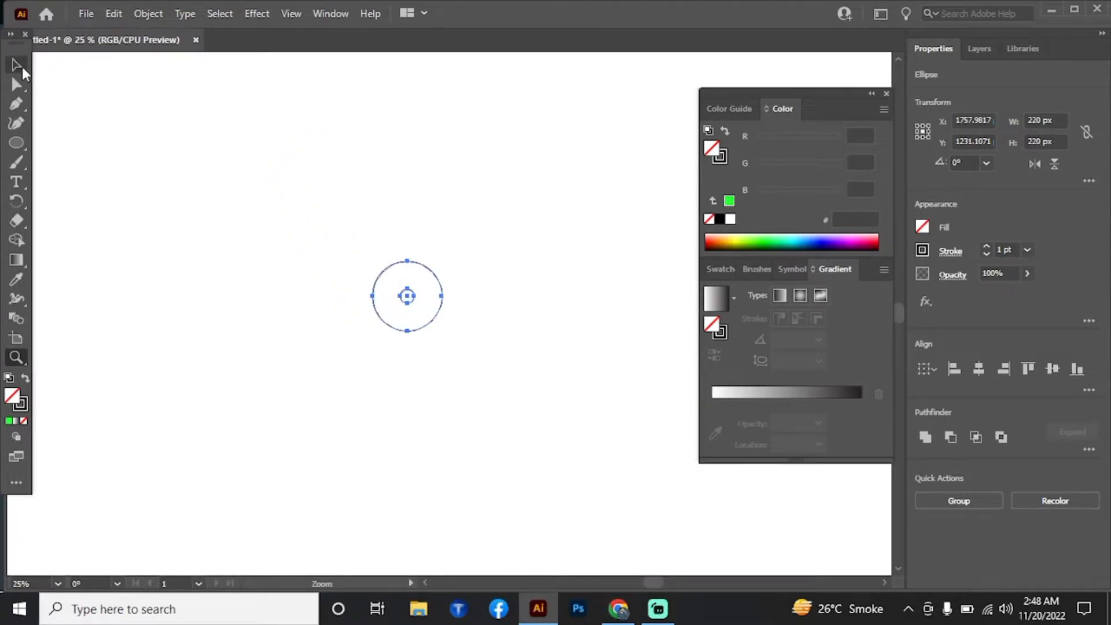
{"action": "key", "text": "space"}
{"action": "left_click_drag", "start_coordinate": [290, 253], "coordinate": [200, 271]}
{"action": "key", "text": "space"}
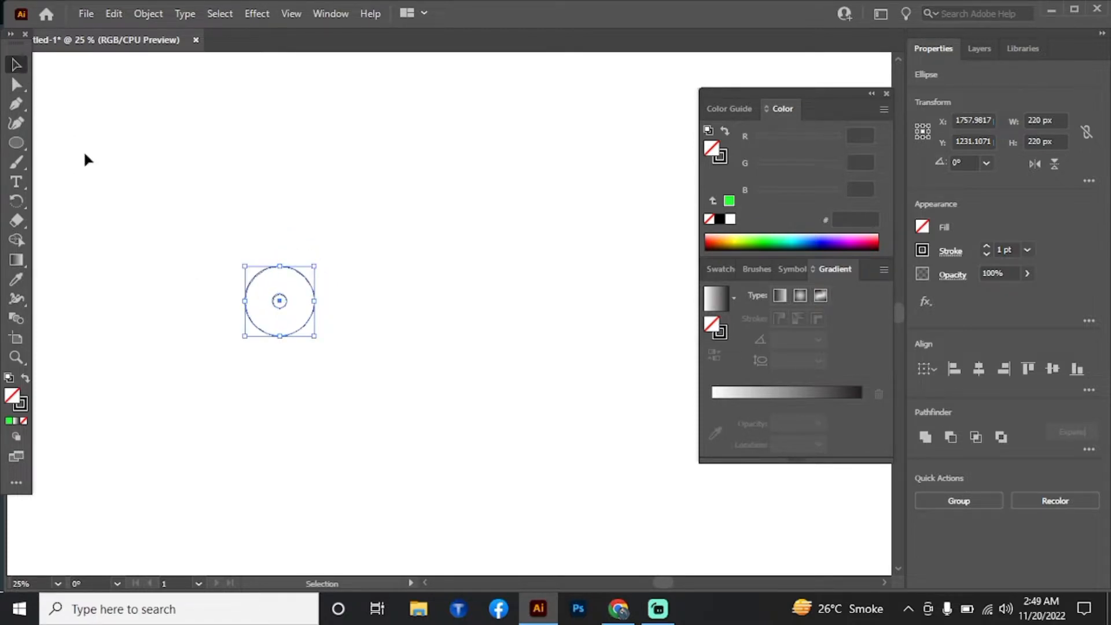
{"action": "left_click", "coordinate": [338, 234]}
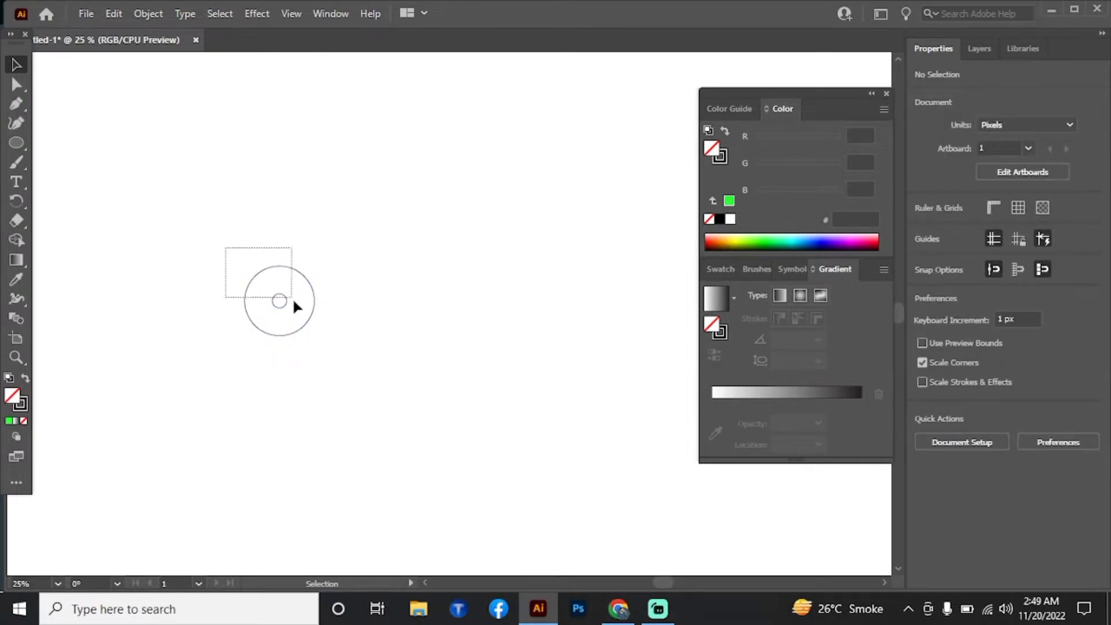
{"action": "left_click_drag", "start_coordinate": [293, 298], "coordinate": [329, 336]}
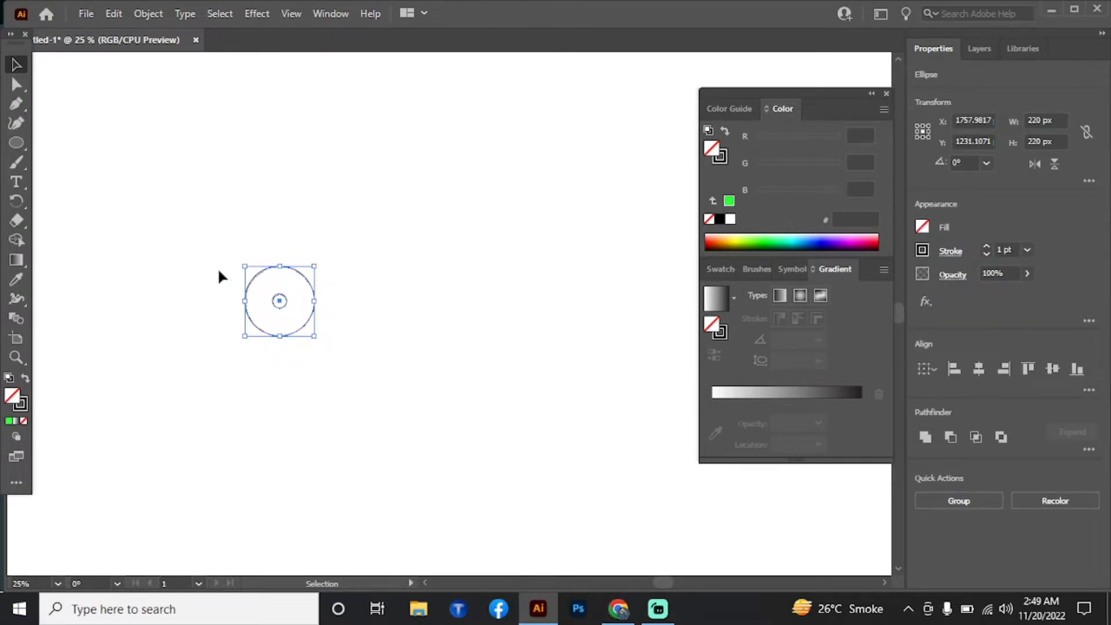
{"action": "left_click", "coordinate": [114, 13]}
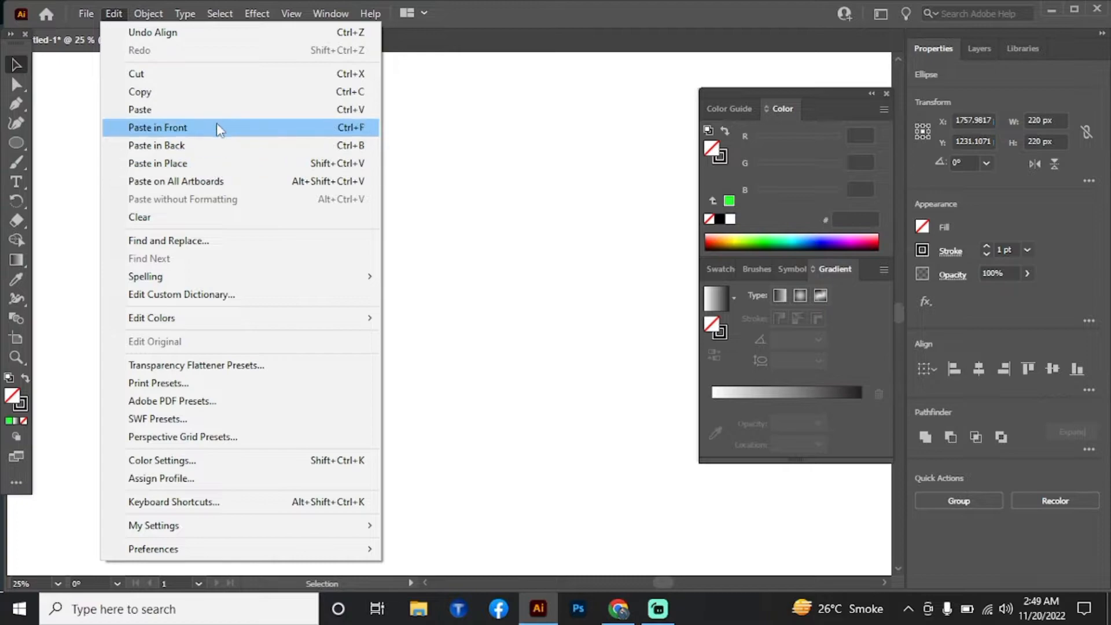
{"action": "left_click", "coordinate": [210, 93]}
{"action": "left_click", "coordinate": [114, 15]}
{"action": "left_click", "coordinate": [202, 129]}
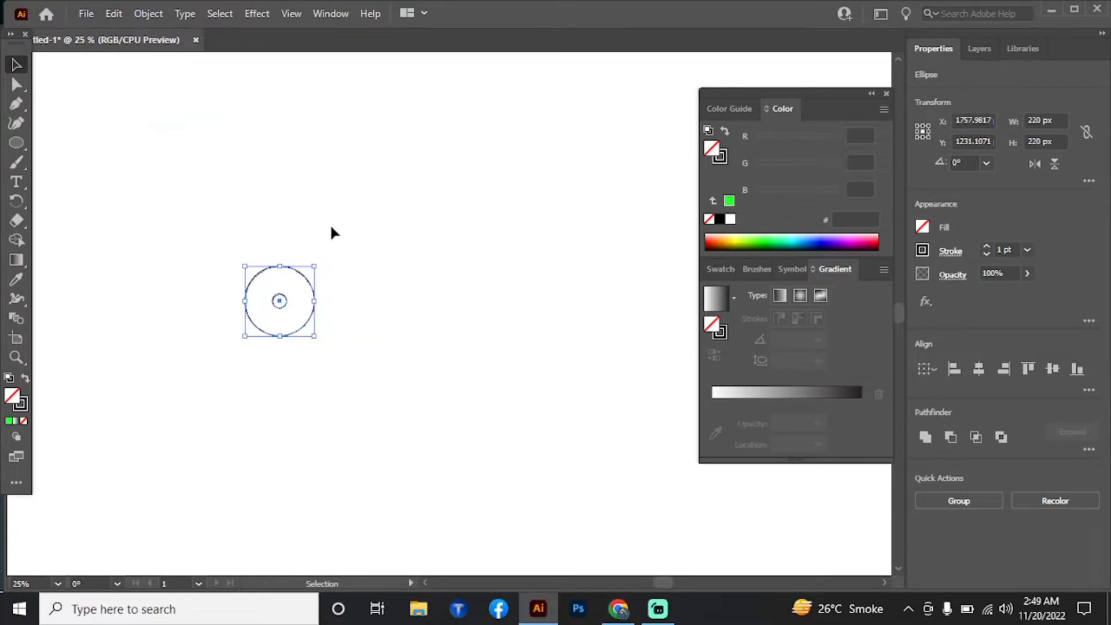
{"action": "scroll", "coordinate": [332, 232], "scroll_direction": "right", "scroll_amount": 2}
{"action": "scroll", "coordinate": [332, 231], "scroll_direction": "down", "scroll_amount": 1}
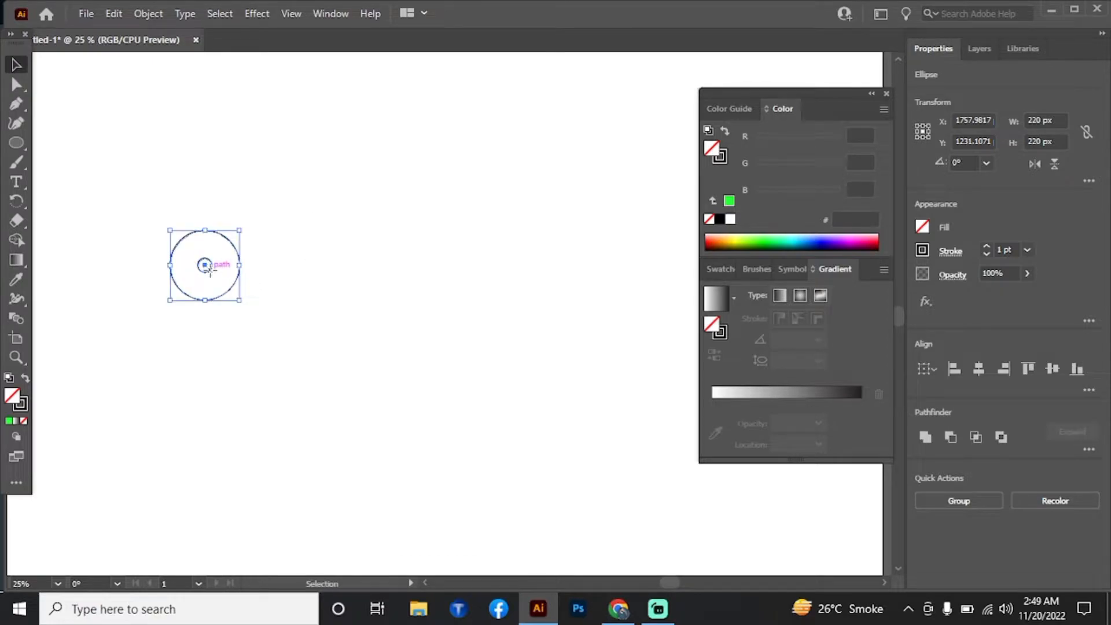
{"action": "left_click_drag", "start_coordinate": [210, 268], "coordinate": [299, 275]}
{"action": "scroll", "coordinate": [376, 370], "scroll_direction": "left", "scroll_amount": 2}
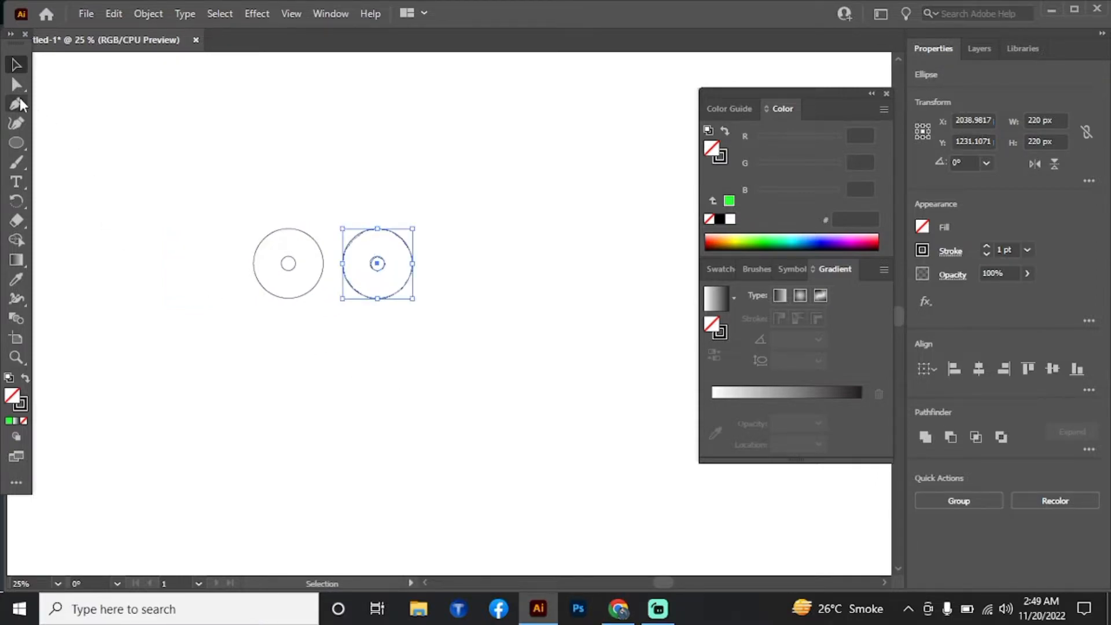
Deselect the duplicate pair and select only the small inner circle of the original pair.
{"action": "left_click", "coordinate": [320, 216]}
{"action": "mouse_move", "coordinate": [322, 208]}
{"action": "left_mouse_down"}
{"action": "mouse_move", "coordinate": [323, 199]}
{"action": "mouse_move", "coordinate": [323, 213]}
{"action": "left_mouse_up"}
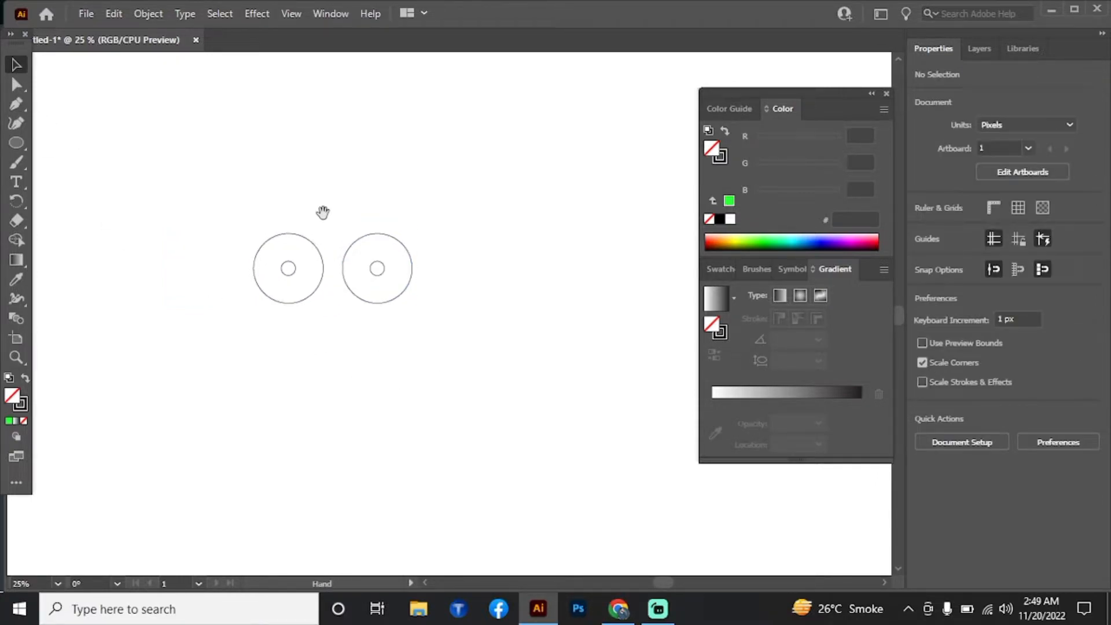
{"action": "key", "text": "z"}
{"action": "left_click", "coordinate": [355, 252]}
{"action": "left_click_drag", "start_coordinate": [385, 252], "coordinate": [328, 237]}
{"action": "left_click_drag", "start_coordinate": [381, 280], "coordinate": [349, 263]}
{"action": "left_click", "coordinate": [376, 285]}
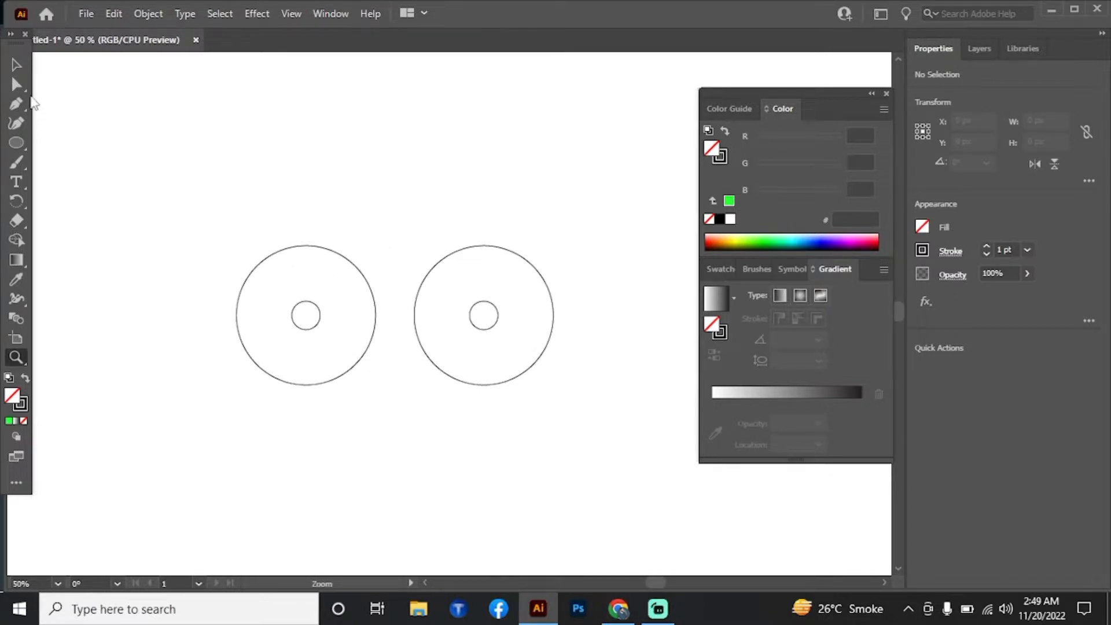
{"action": "left_click", "coordinate": [17, 66]}
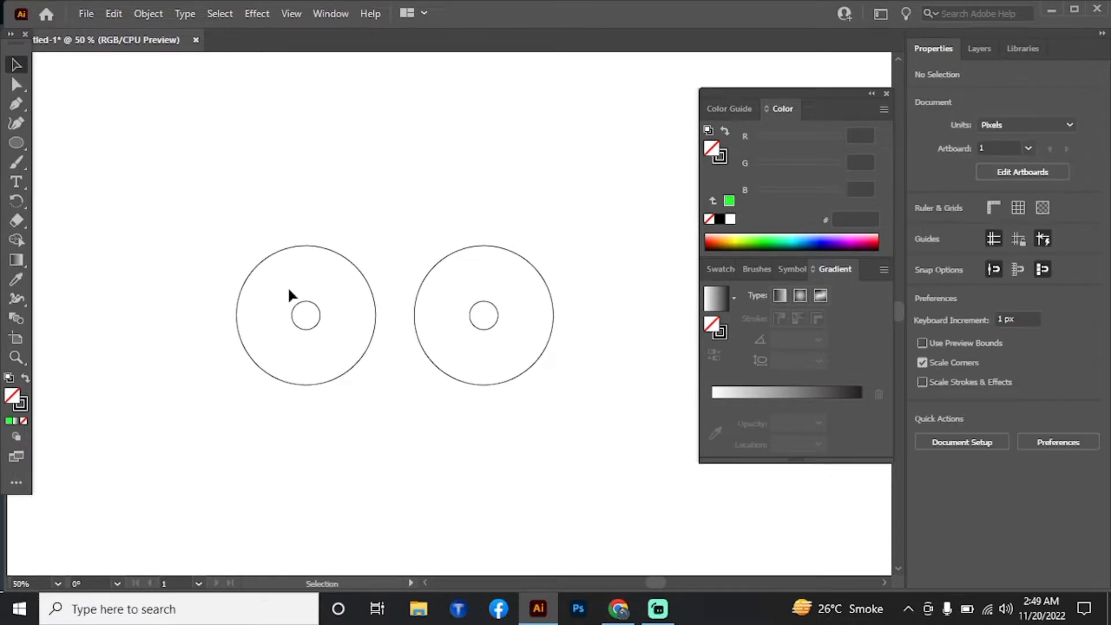
{"action": "left_click", "coordinate": [307, 306]}
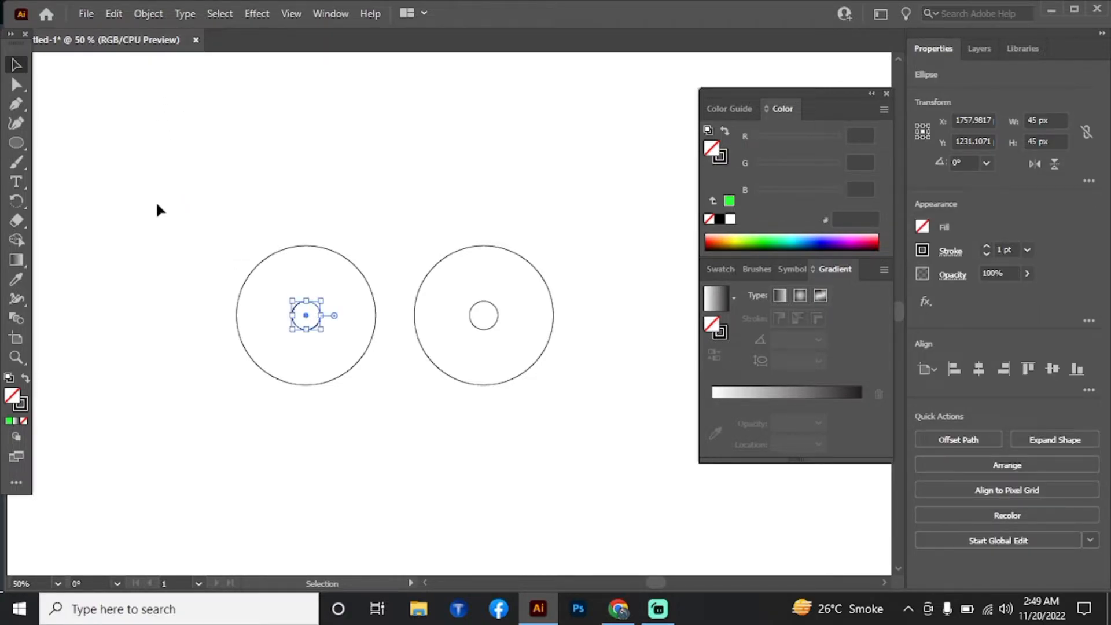
{"action": "left_click", "coordinate": [114, 13]}
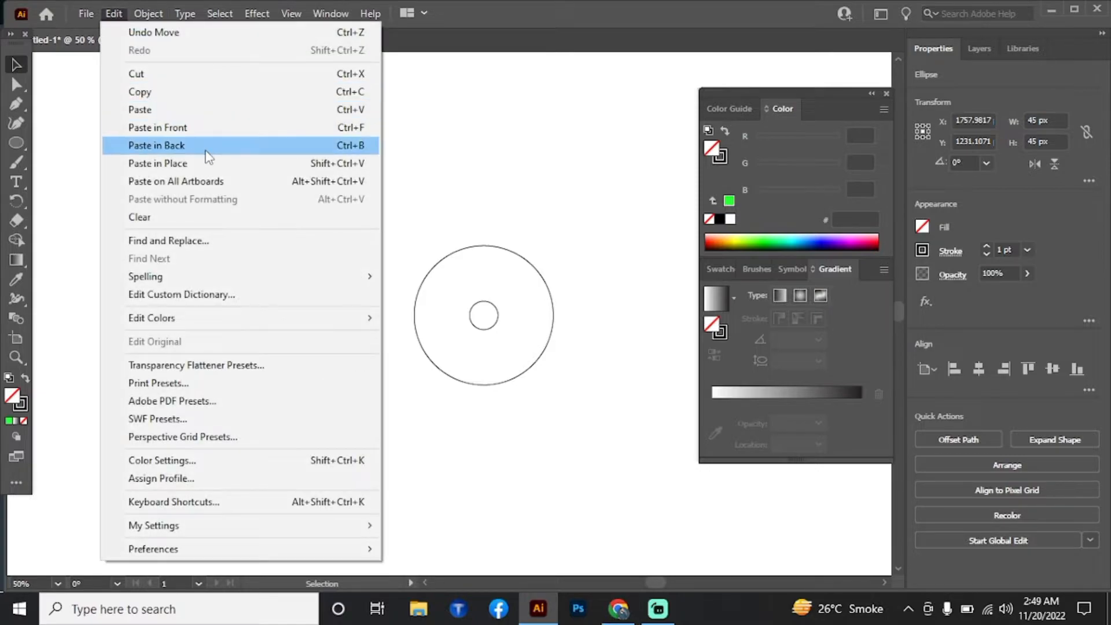
{"action": "left_click", "coordinate": [203, 93]}
{"action": "left_click", "coordinate": [117, 15]}
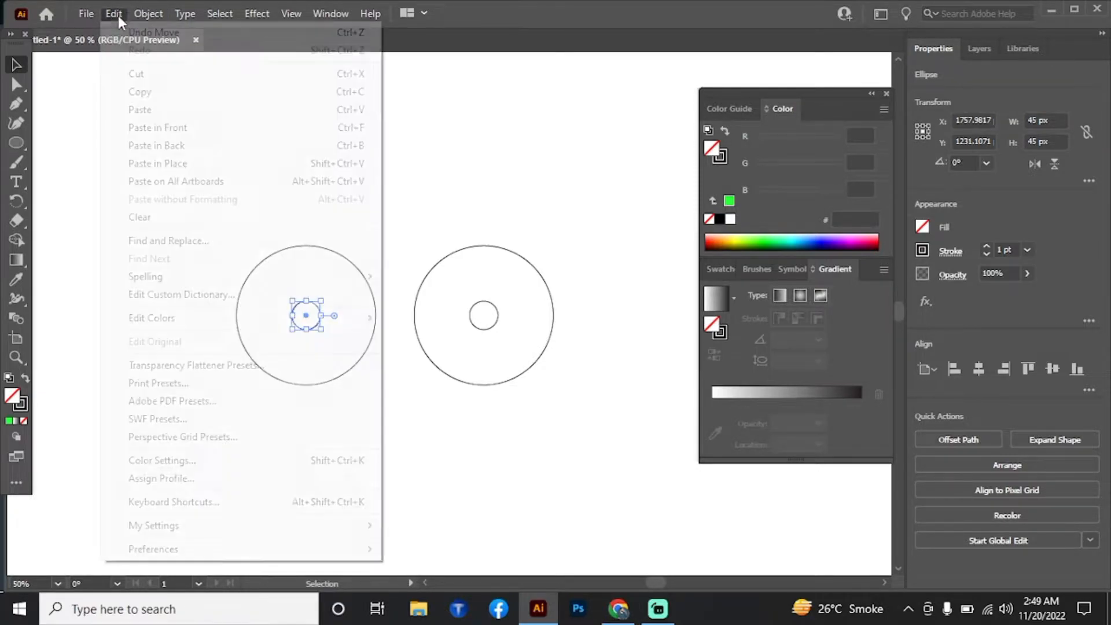
{"action": "left_click", "coordinate": [191, 112]}
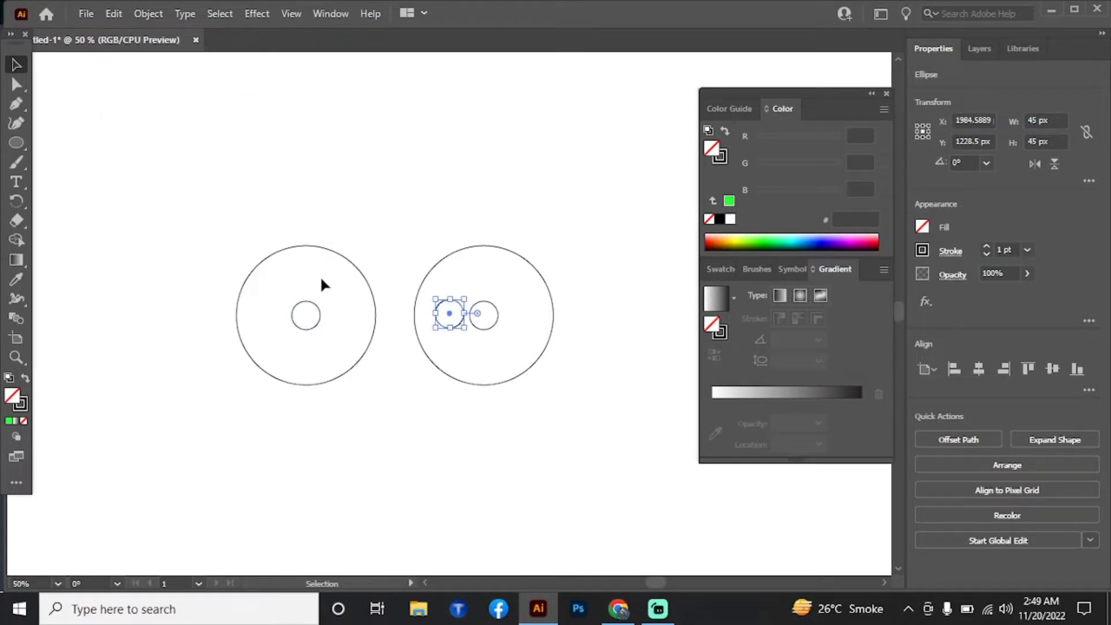
{"action": "key", "text": "ctrl+z"}
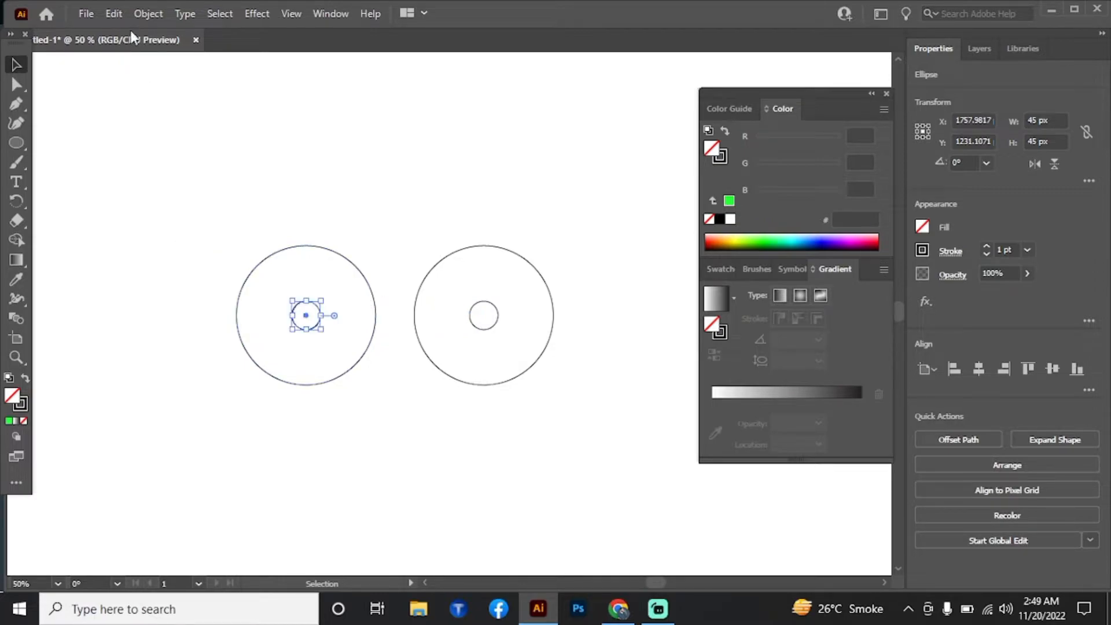
Paste a copy of the small circle in front and scale it proportionally upward to the outer circle's top, about 132 px wide.
{"action": "left_click", "coordinate": [116, 16]}
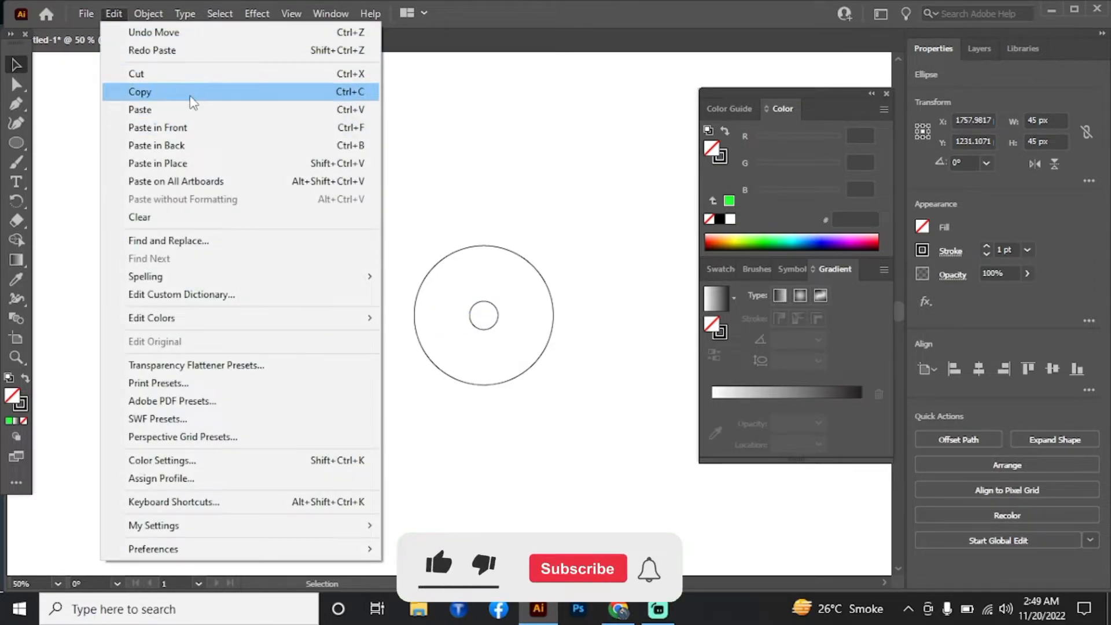
{"action": "left_click", "coordinate": [193, 99]}
{"action": "left_click", "coordinate": [114, 14]}
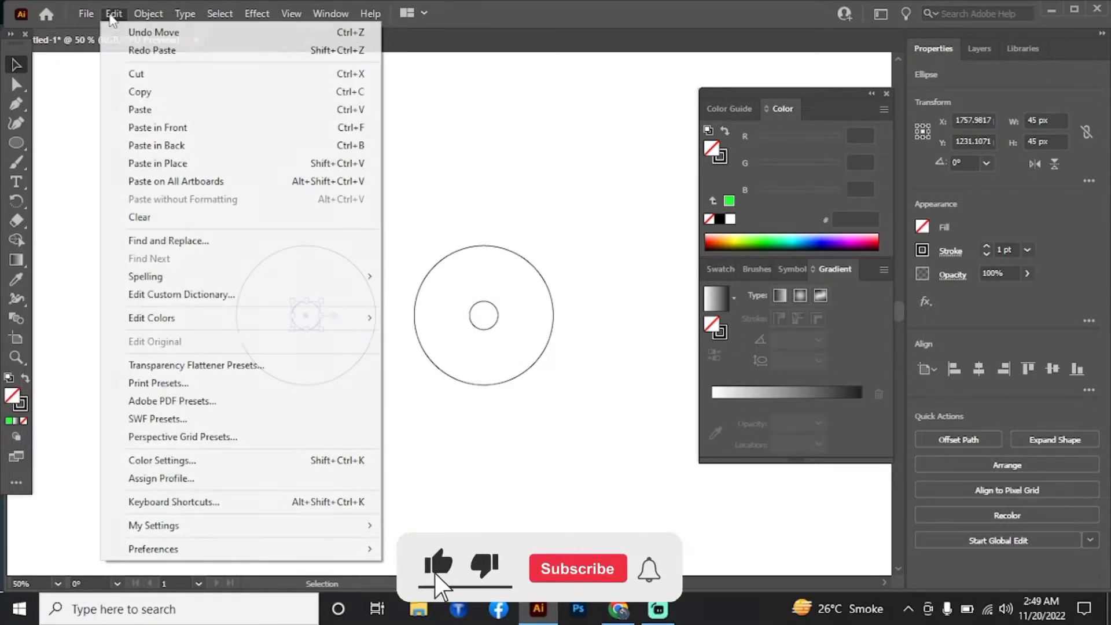
{"action": "left_click", "coordinate": [191, 122]}
{"action": "left_click_drag", "start_coordinate": [306, 299], "coordinate": [306, 245]}
Paste another copy of the small centre circle in front and scale it proportionally downward to the outer circle's bottom, about 133 px wide.
{"action": "left_click", "coordinate": [377, 300], "text": "ctrl"}
{"action": "left_click", "coordinate": [449, 324], "text": "ctrl"}
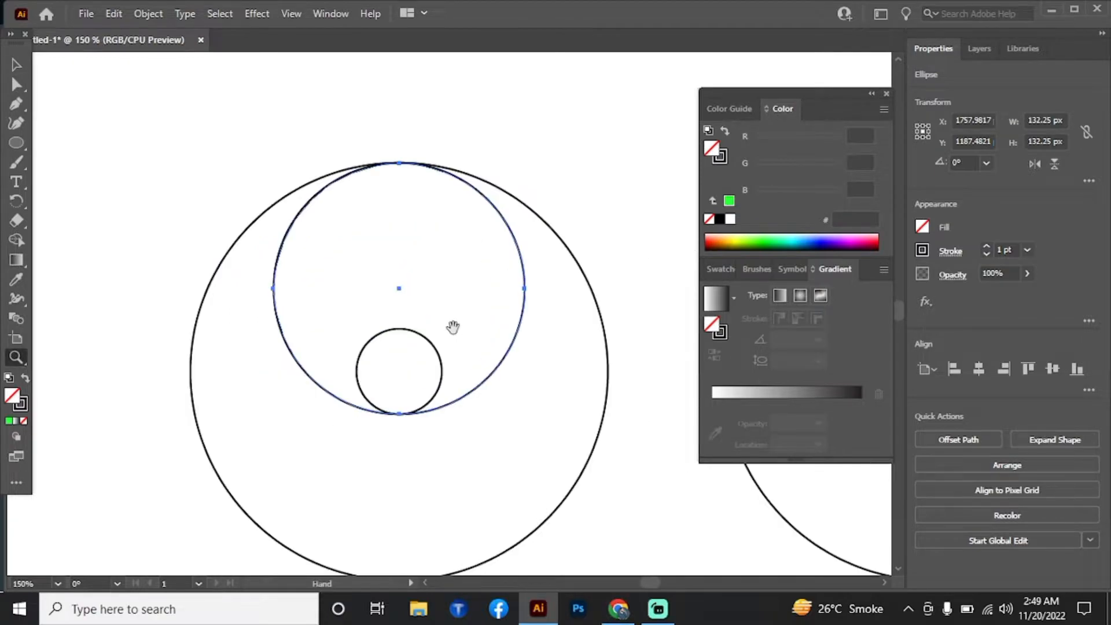
{"action": "left_click_drag", "start_coordinate": [454, 324], "coordinate": [398, 301]}
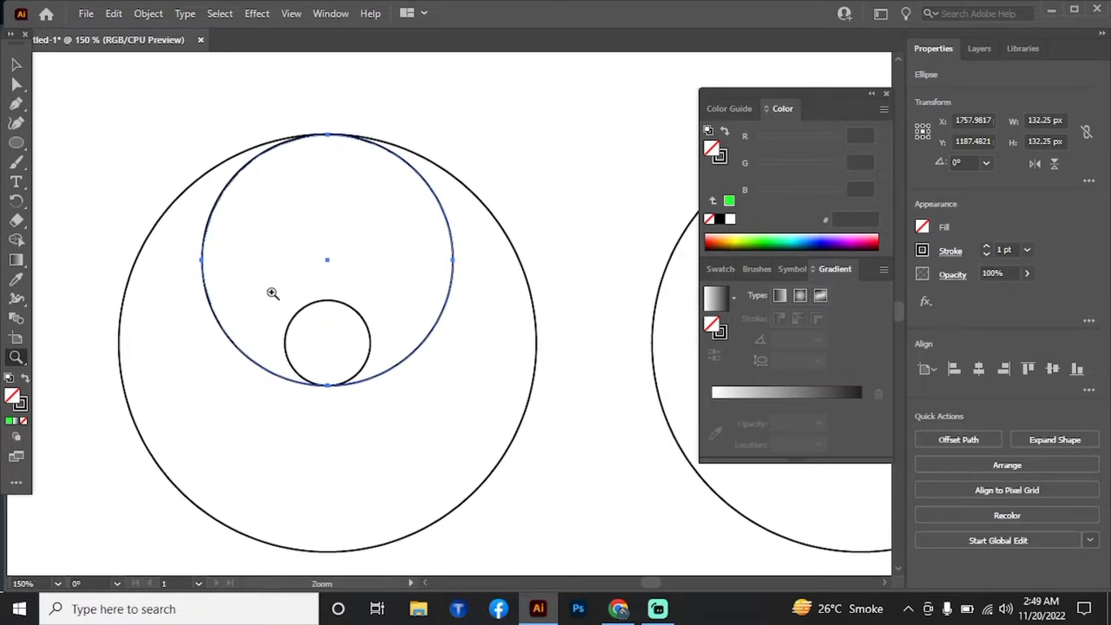
{"action": "left_click", "coordinate": [17, 65]}
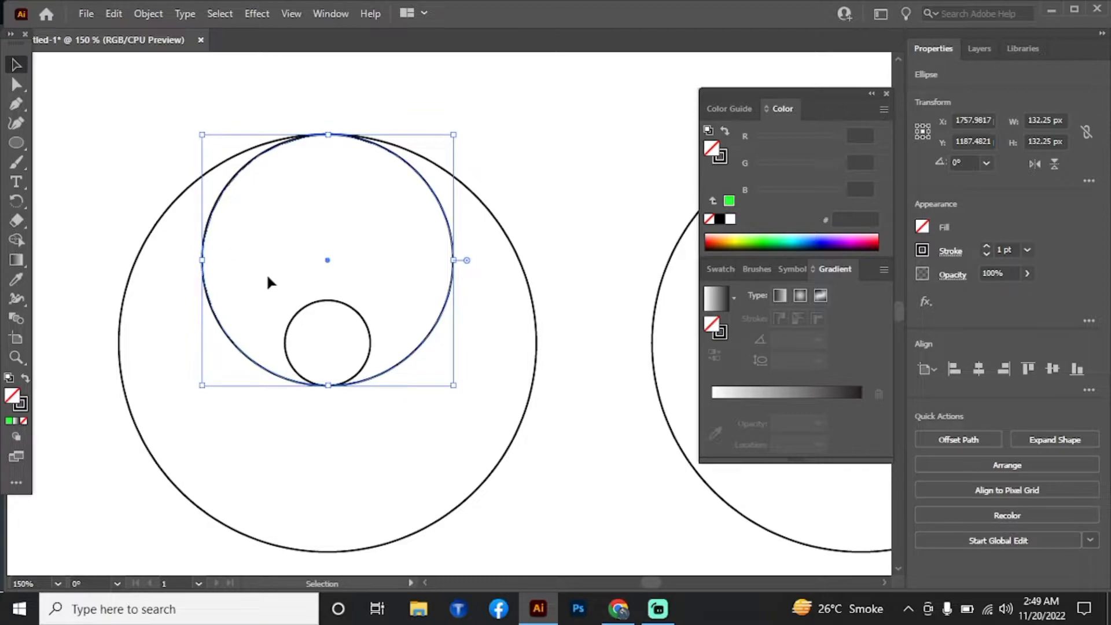
{"action": "left_click", "coordinate": [298, 309]}
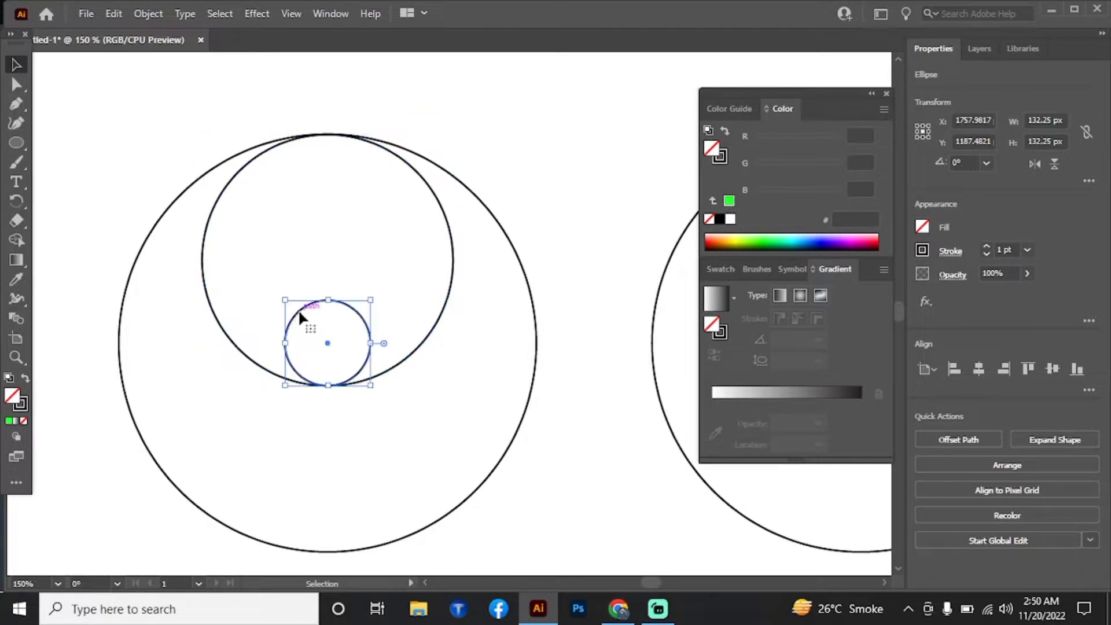
{"action": "left_click", "coordinate": [116, 13]}
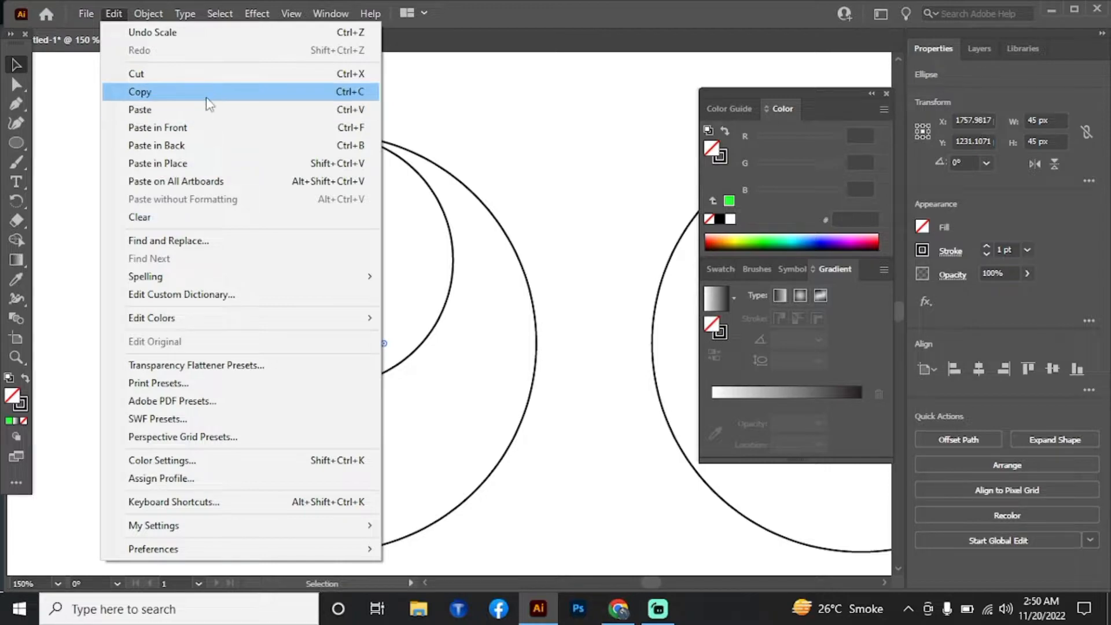
{"action": "left_click", "coordinate": [206, 96]}
{"action": "left_click", "coordinate": [114, 13]}
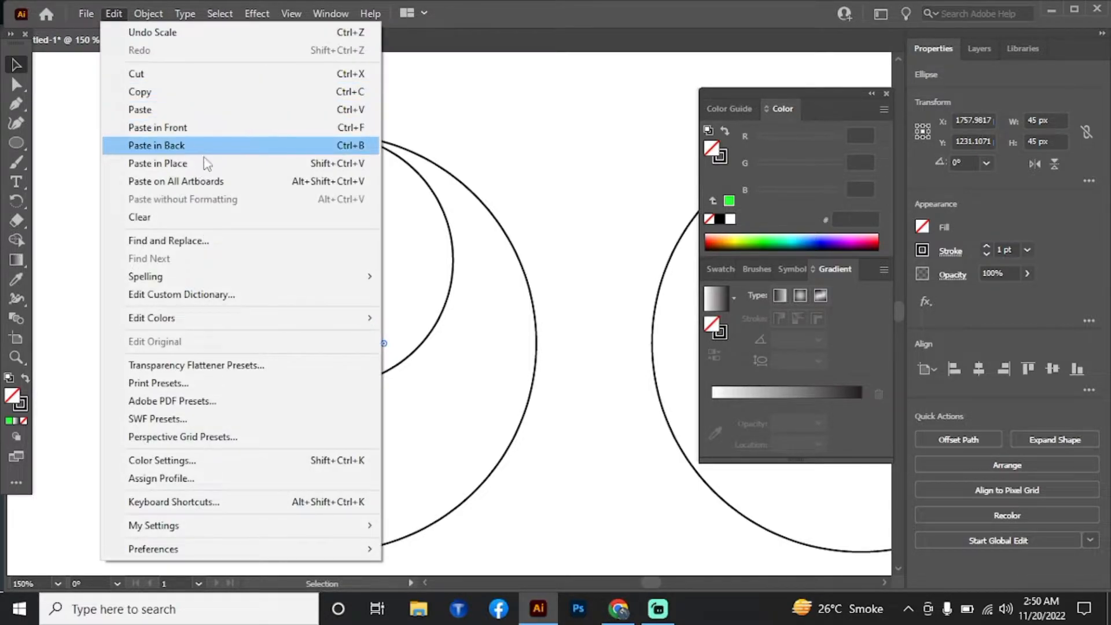
{"action": "left_click", "coordinate": [219, 128]}
{"action": "scroll", "coordinate": [307, 162], "scroll_direction": "down", "scroll_amount": 3}
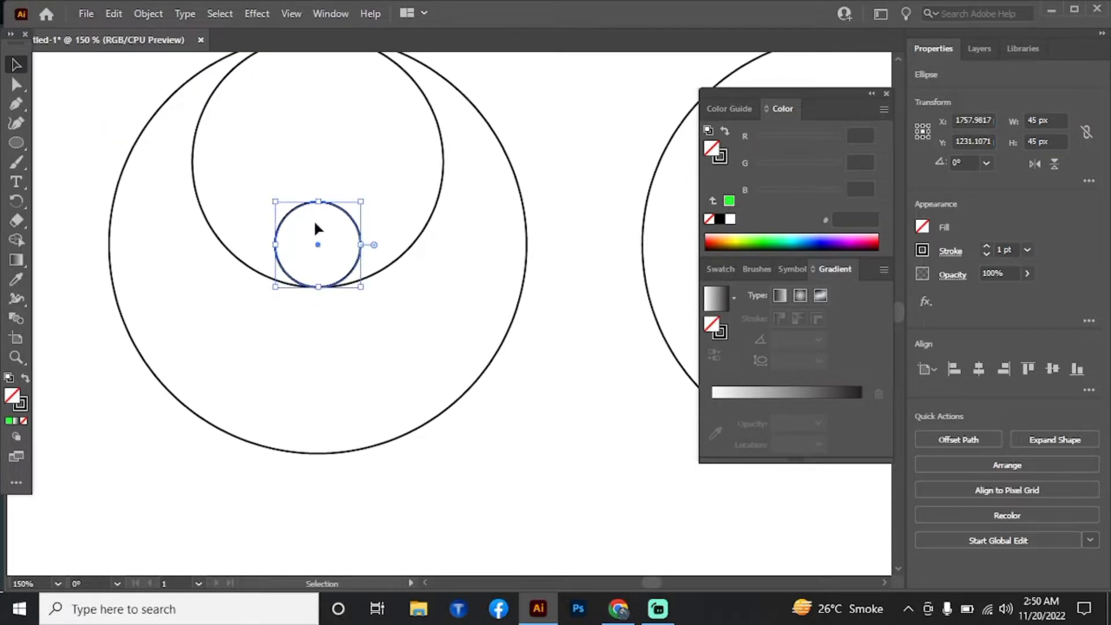
{"action": "left_click_drag", "start_coordinate": [320, 287], "coordinate": [379, 454]}
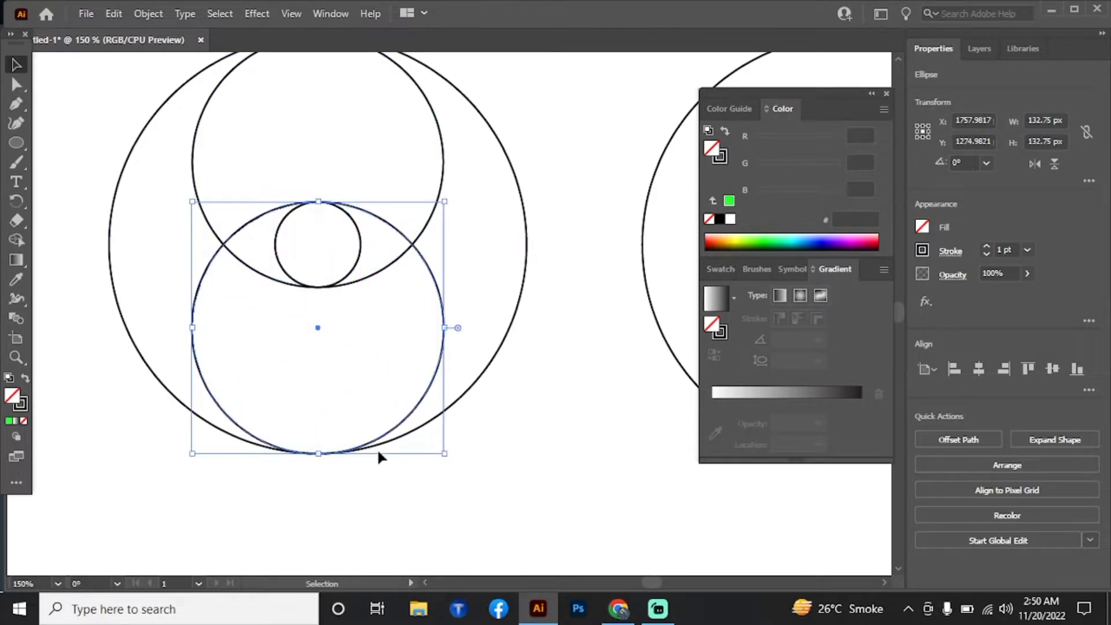
Inspect how the lower enlarged circle meets the outer circle's bottom, and view both circle sets together.
{"action": "key", "text": "z"}
{"action": "left_click", "coordinate": [357, 413]}
{"action": "left_click_drag", "start_coordinate": [448, 189], "coordinate": [466, 284]}
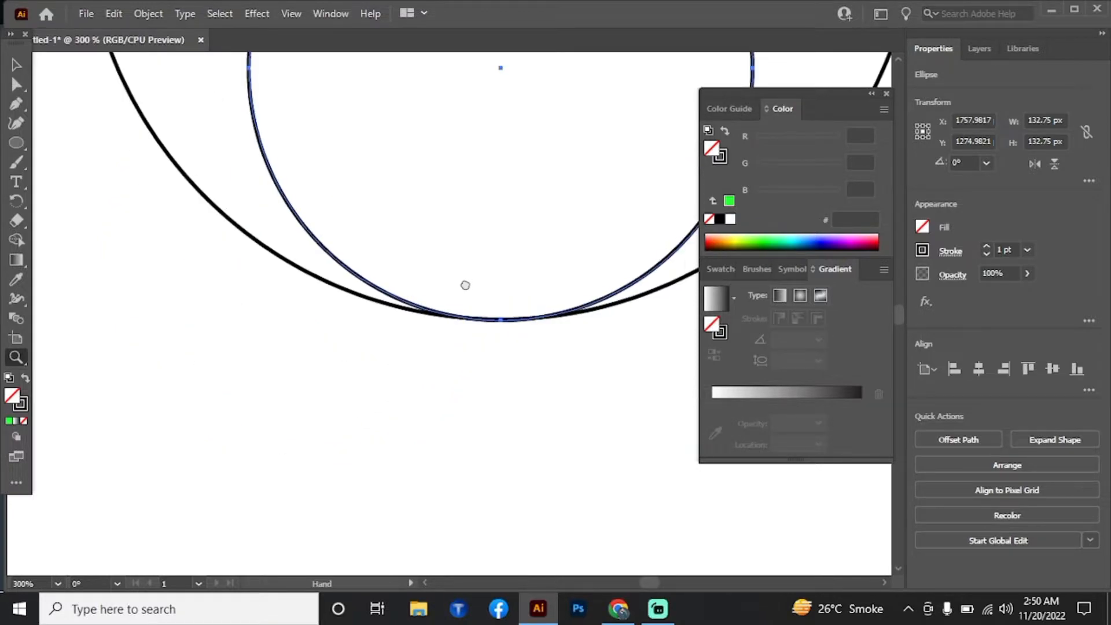
{"action": "left_click", "coordinate": [525, 258], "text": "alt"}
{"action": "left_click", "coordinate": [525, 258], "text": "alt"}
{"action": "left_click", "coordinate": [524, 258], "text": "alt"}
{"action": "left_click", "coordinate": [524, 258], "text": "alt"}
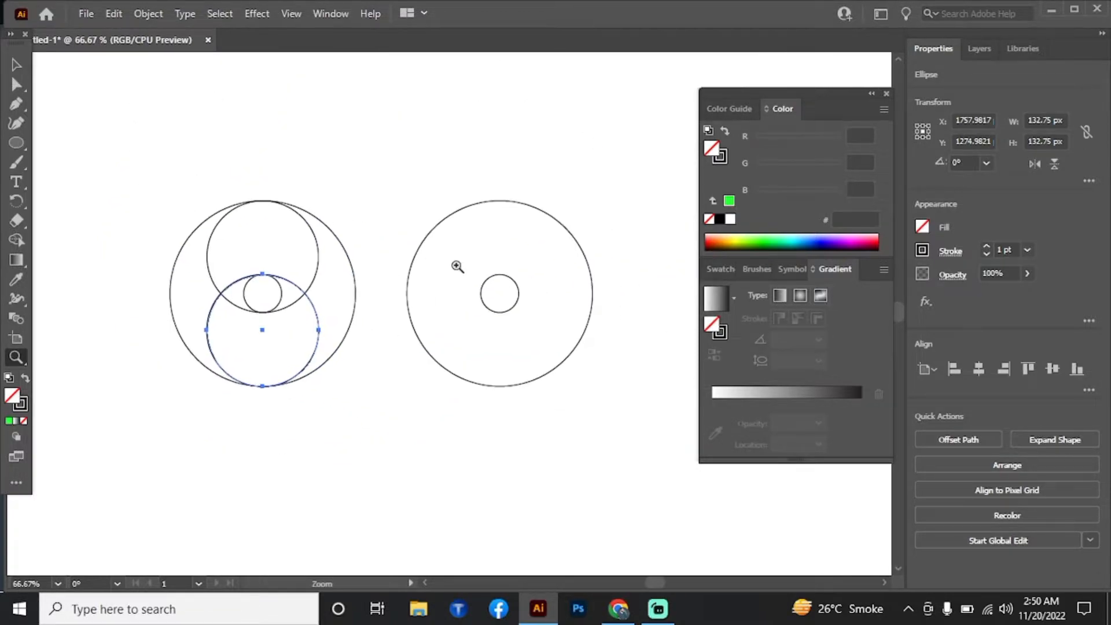
{"action": "left_click_drag", "start_coordinate": [424, 282], "coordinate": [429, 285]}
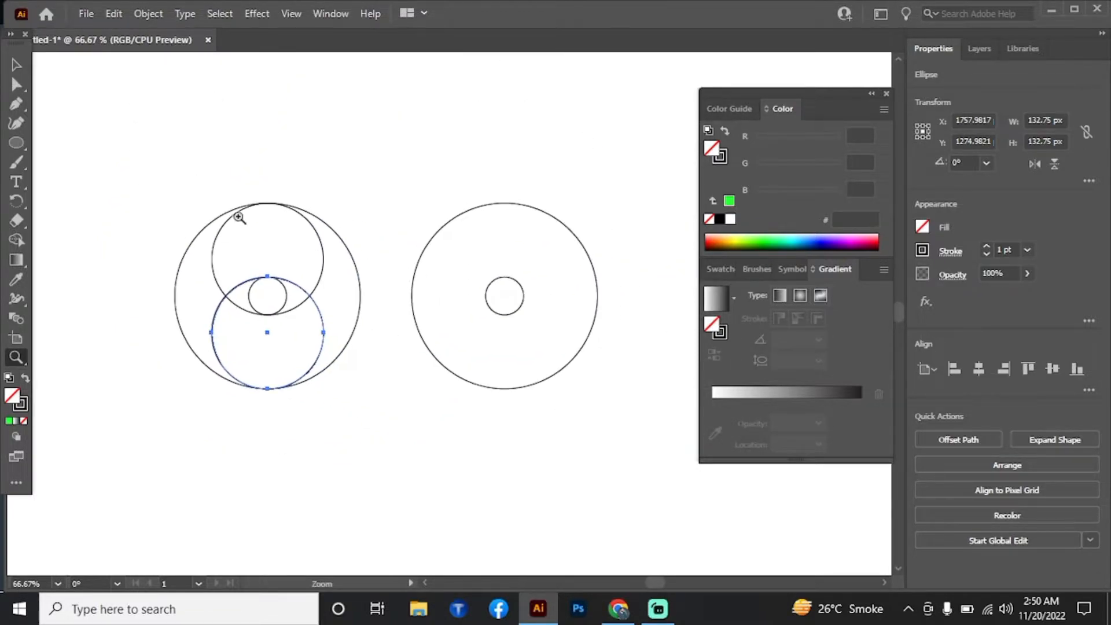
Draw a horizontal line about 484 px long with the Pen tool from the left outer circle's top past the right circle pair.
{"action": "left_click", "coordinate": [18, 105]}
{"action": "left_click", "coordinate": [297, 185], "text": "ctrl"}
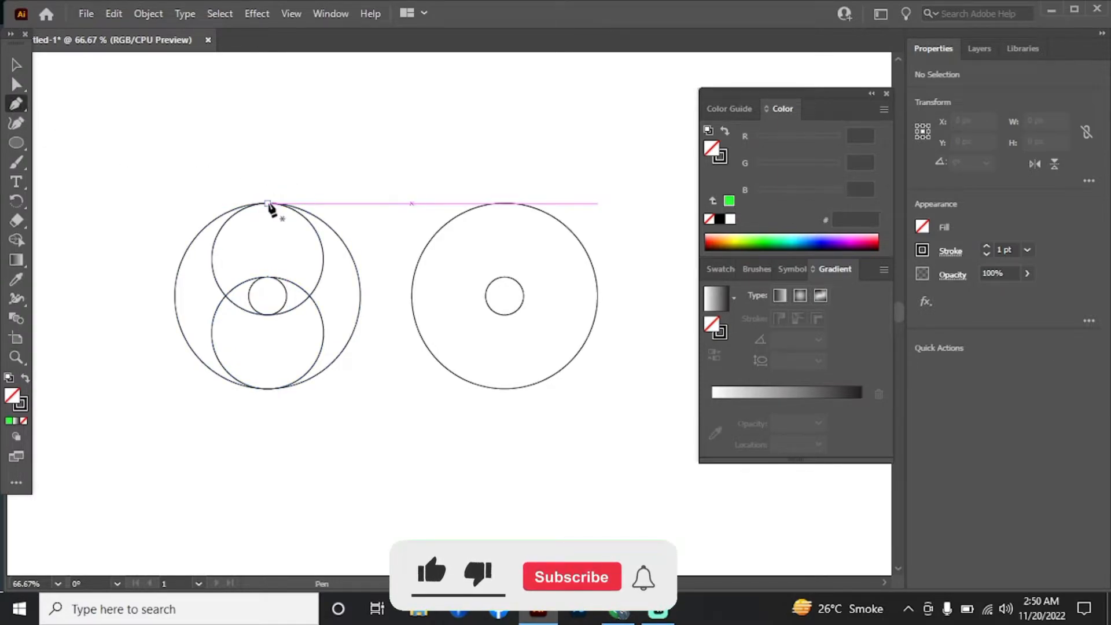
{"action": "left_click", "coordinate": [268, 204]}
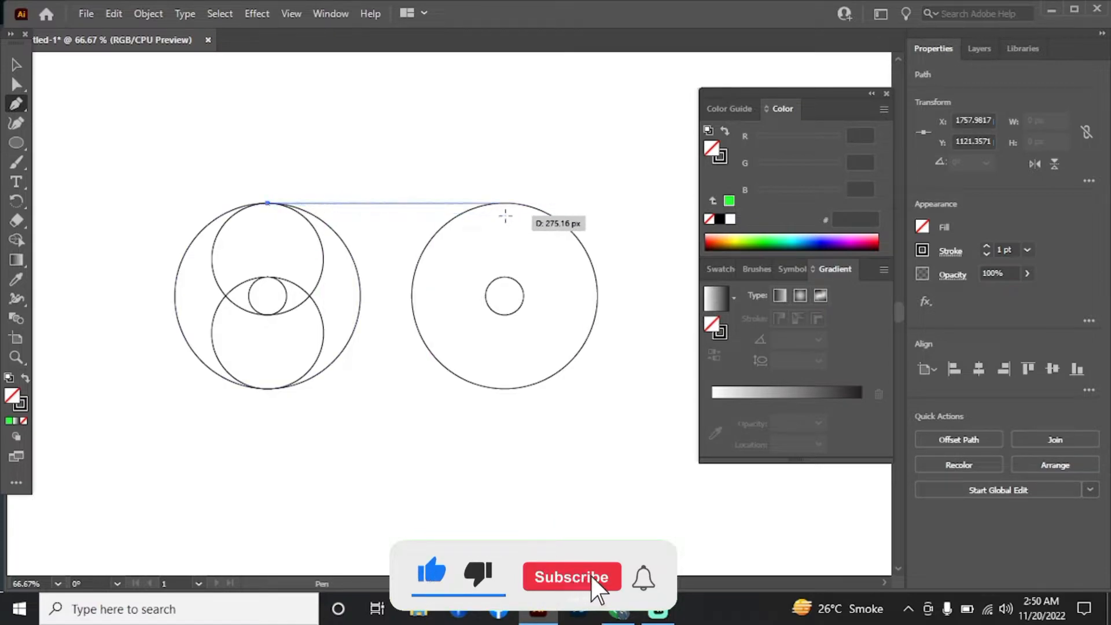
{"action": "left_click", "coordinate": [676, 204]}
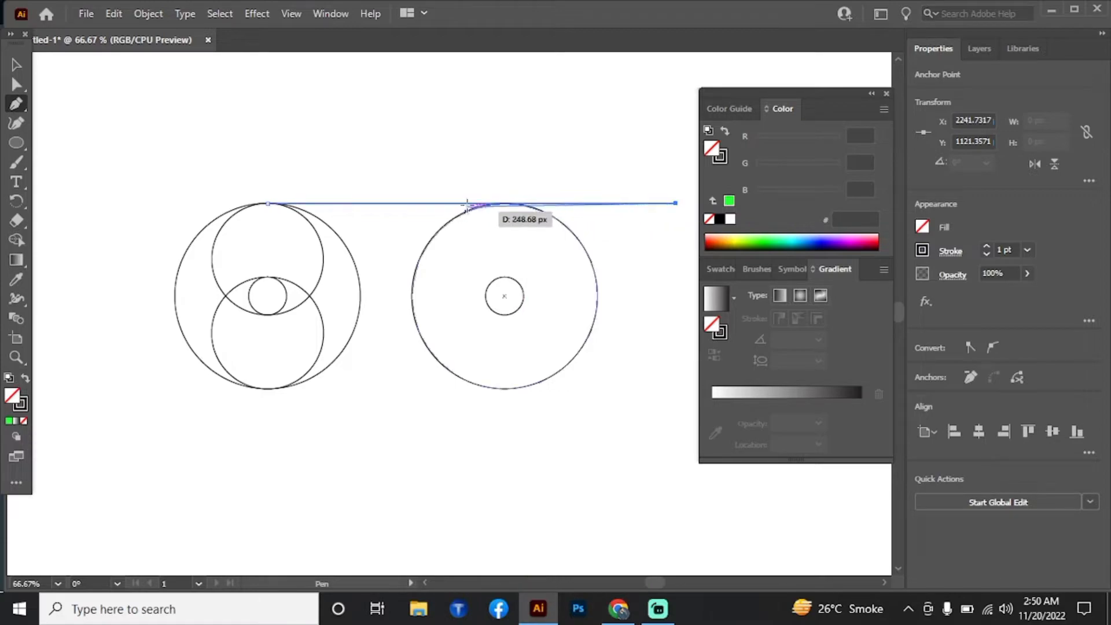
{"action": "left_click", "coordinate": [490, 168], "text": "ctrl"}
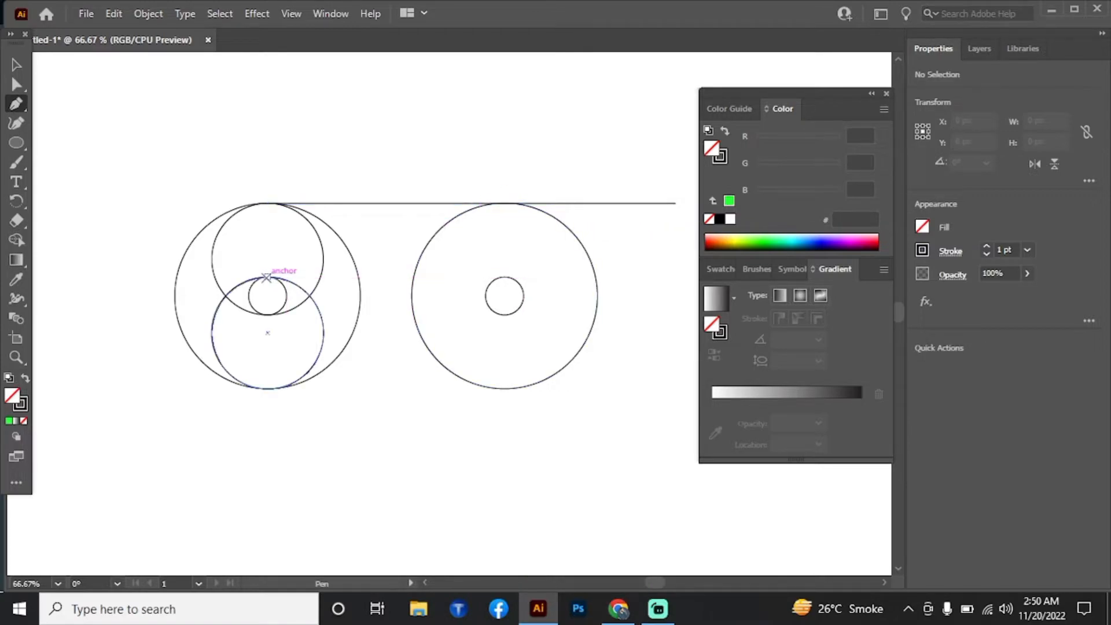
Draw two more horizontal lines from the left small circle's top and bottom, ending level with the first line's right end.
{"action": "left_click", "coordinate": [267, 276]}
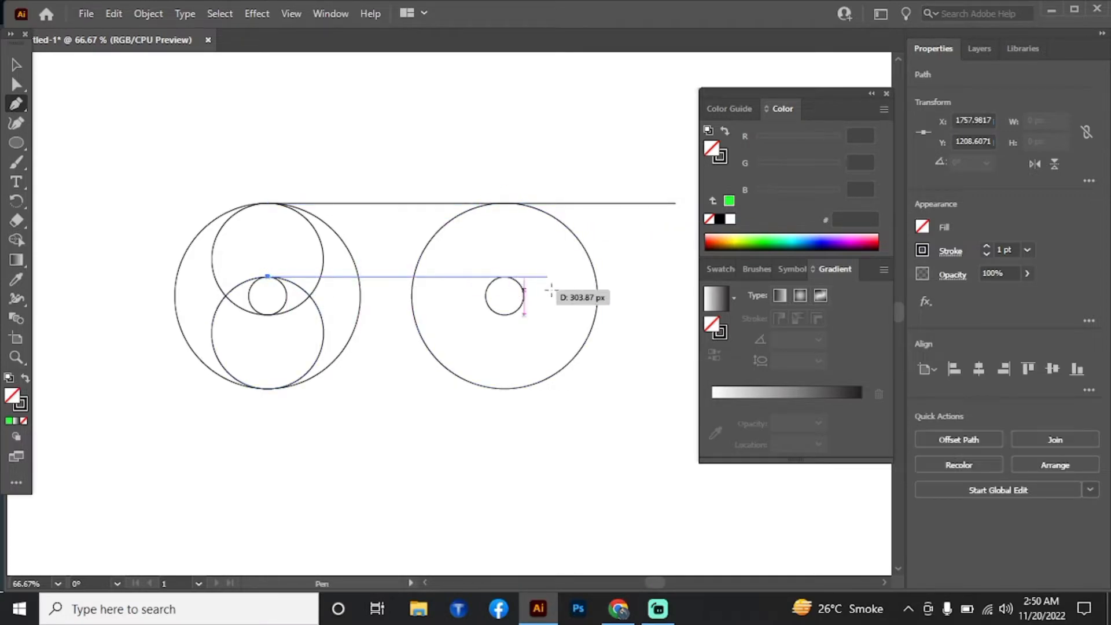
{"action": "left_click", "coordinate": [676, 278]}
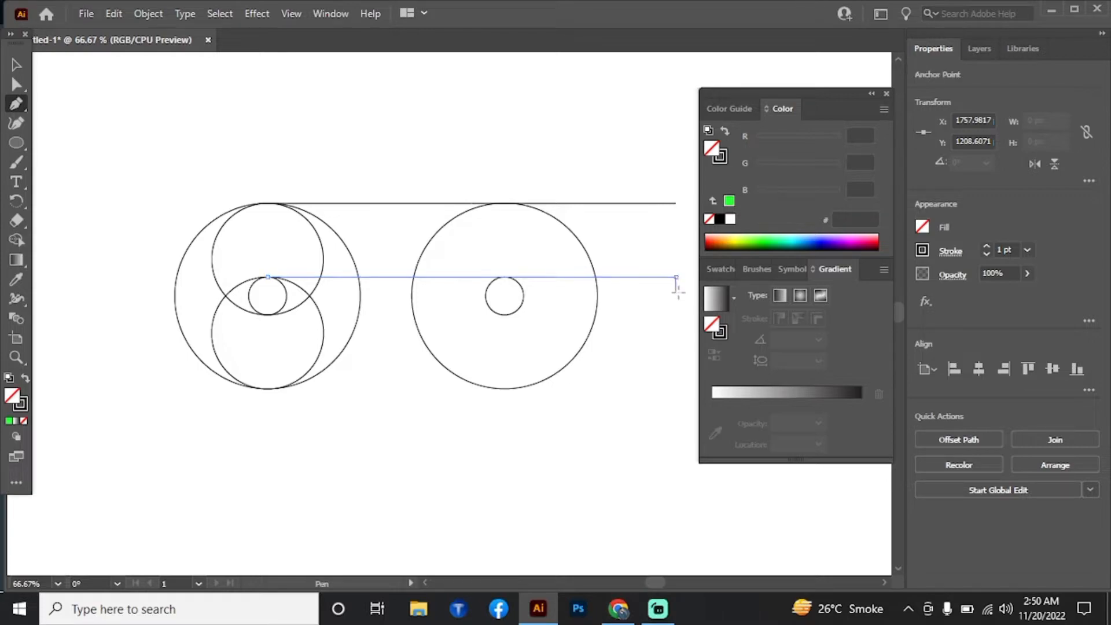
{"action": "left_click", "coordinate": [558, 335], "text": "ctrl"}
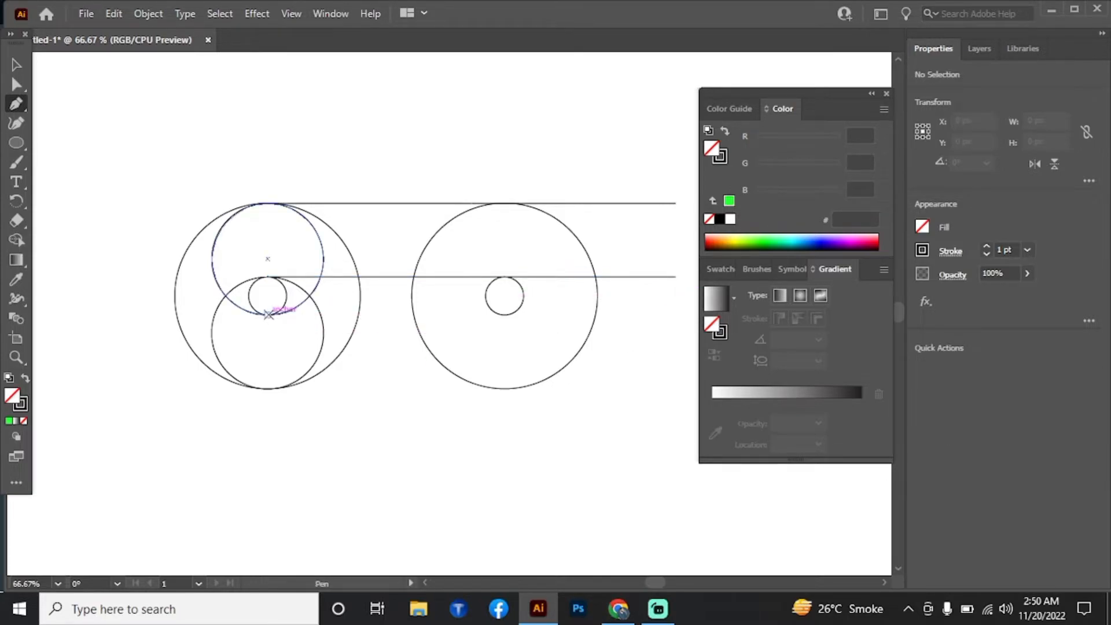
{"action": "left_click", "coordinate": [268, 314]}
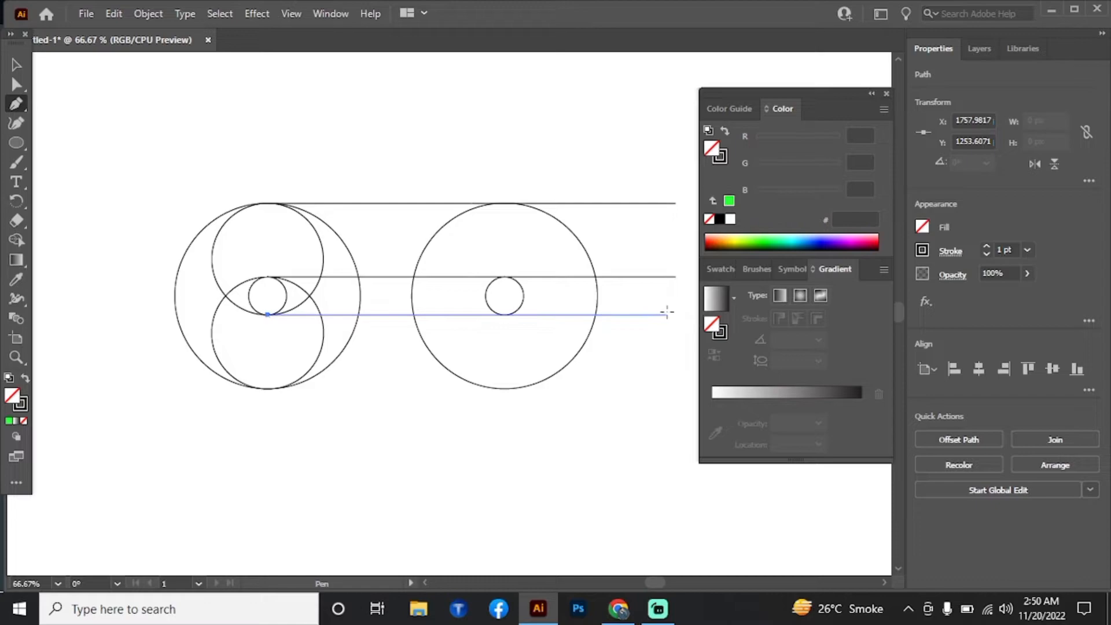
{"action": "left_click", "coordinate": [676, 315]}
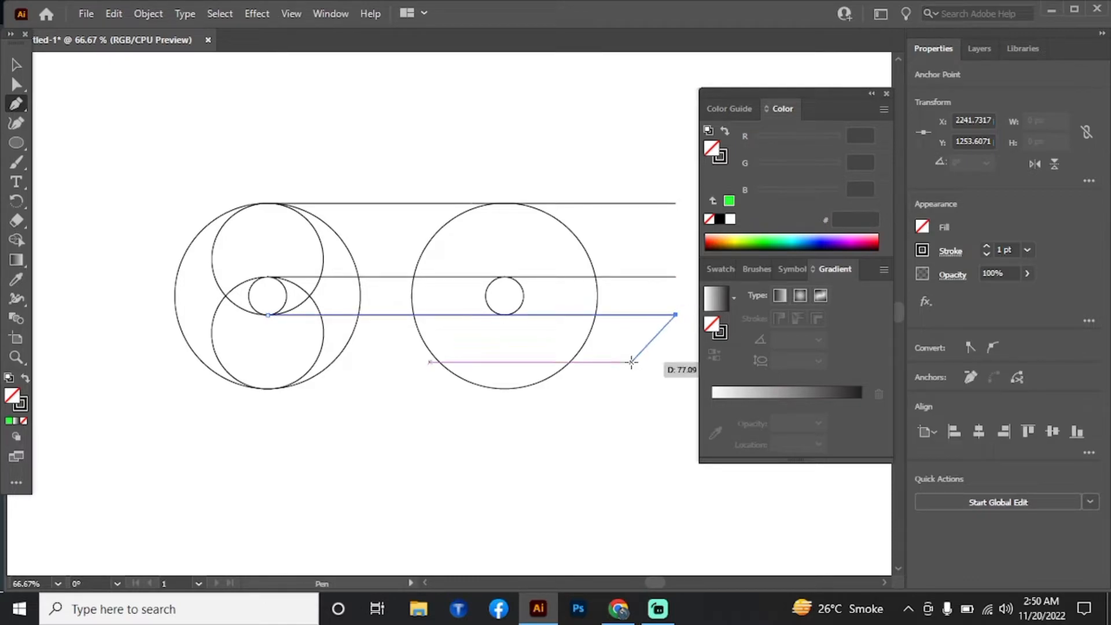
{"action": "left_click", "coordinate": [598, 390], "text": "ctrl"}
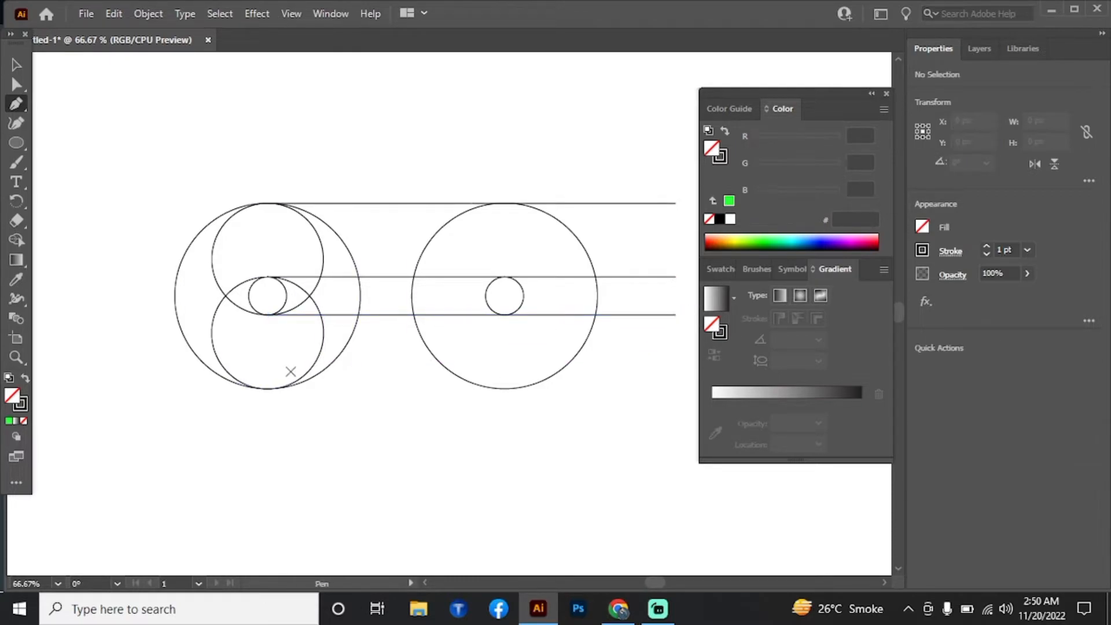
Draw a fourth horizontal line from the left outer circle's bottom to the same right end, and deselect it.
{"action": "left_click", "coordinate": [267, 389]}
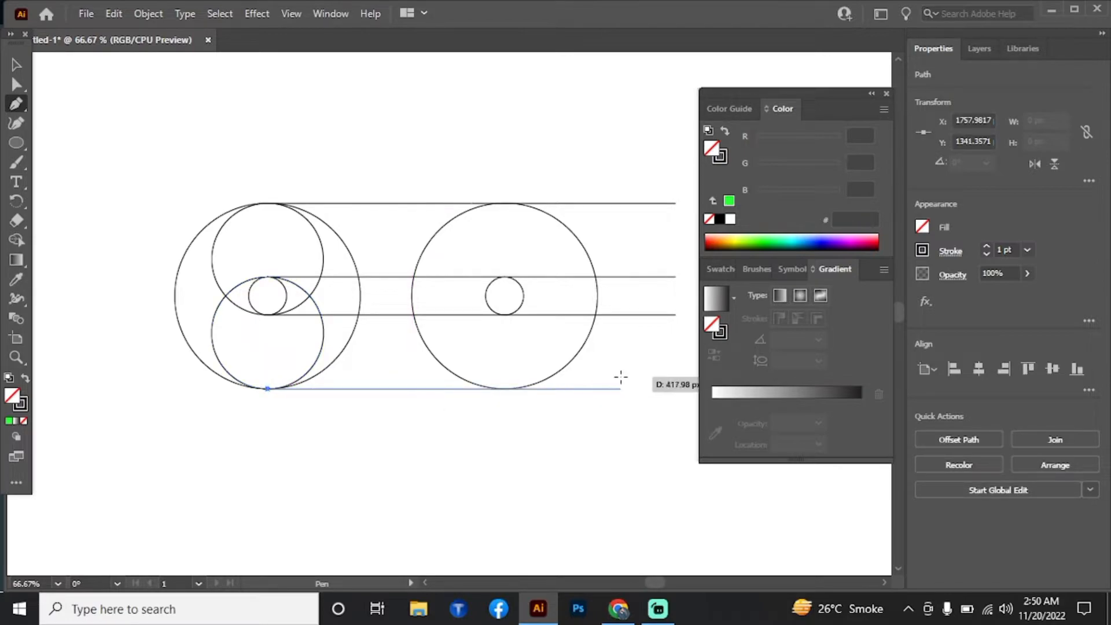
{"action": "left_click", "coordinate": [675, 389]}
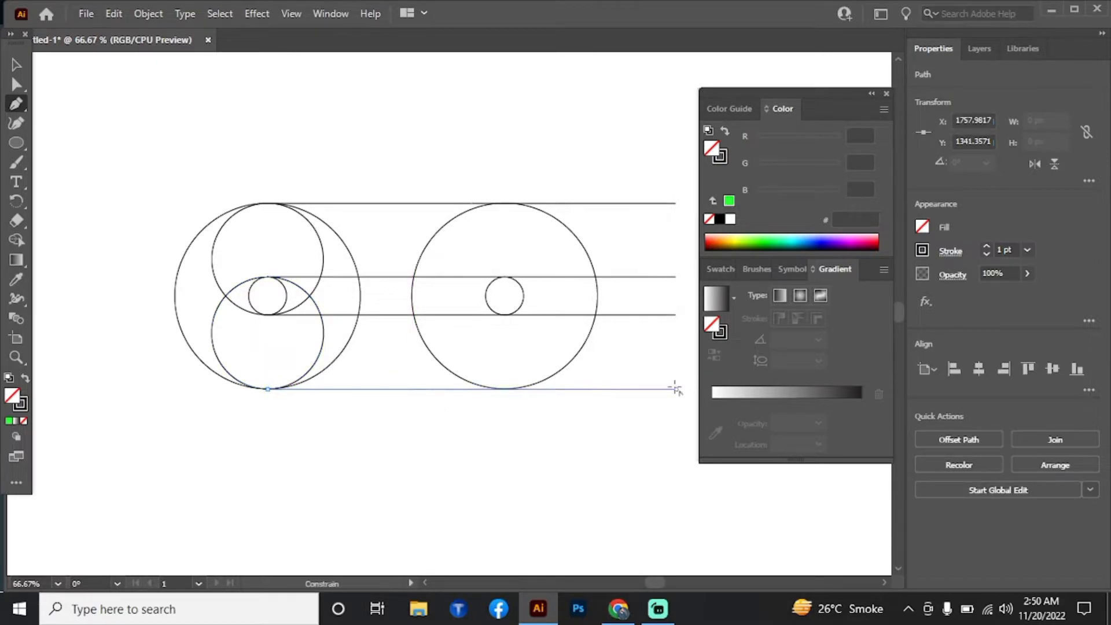
{"action": "left_click", "coordinate": [22, 70]}
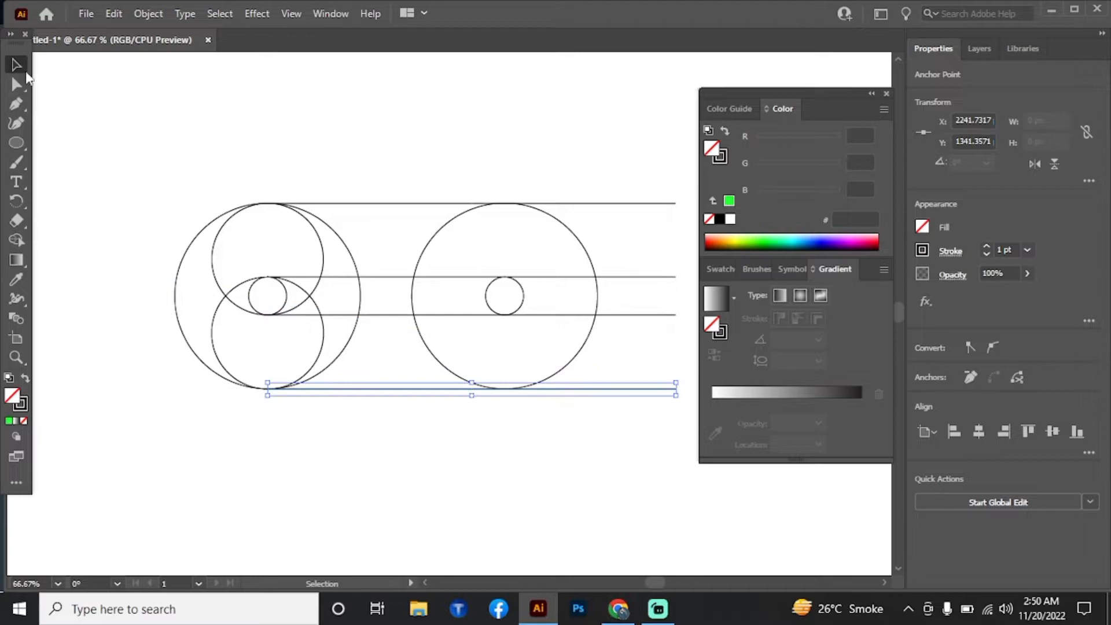
{"action": "left_click", "coordinate": [301, 143]}
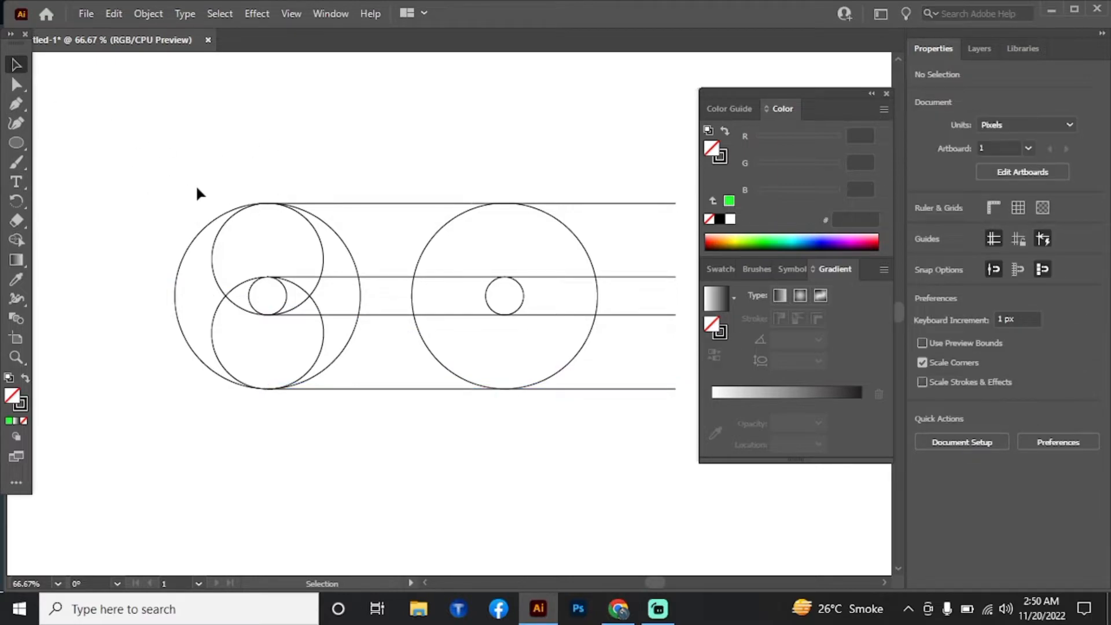
Select all circles and connecting lines and group them.
{"action": "left_click_drag", "start_coordinate": [248, 173], "coordinate": [225, 161]}
{"action": "key", "text": "z"}
{"action": "left_click", "coordinate": [441, 303], "text": "alt"}
{"action": "mouse_move", "coordinate": [449, 315]}
{"action": "left_mouse_down"}
{"action": "mouse_move", "coordinate": [423, 296]}
{"action": "mouse_move", "coordinate": [506, 378]}
{"action": "left_mouse_up"}
{"action": "key", "text": "v"}
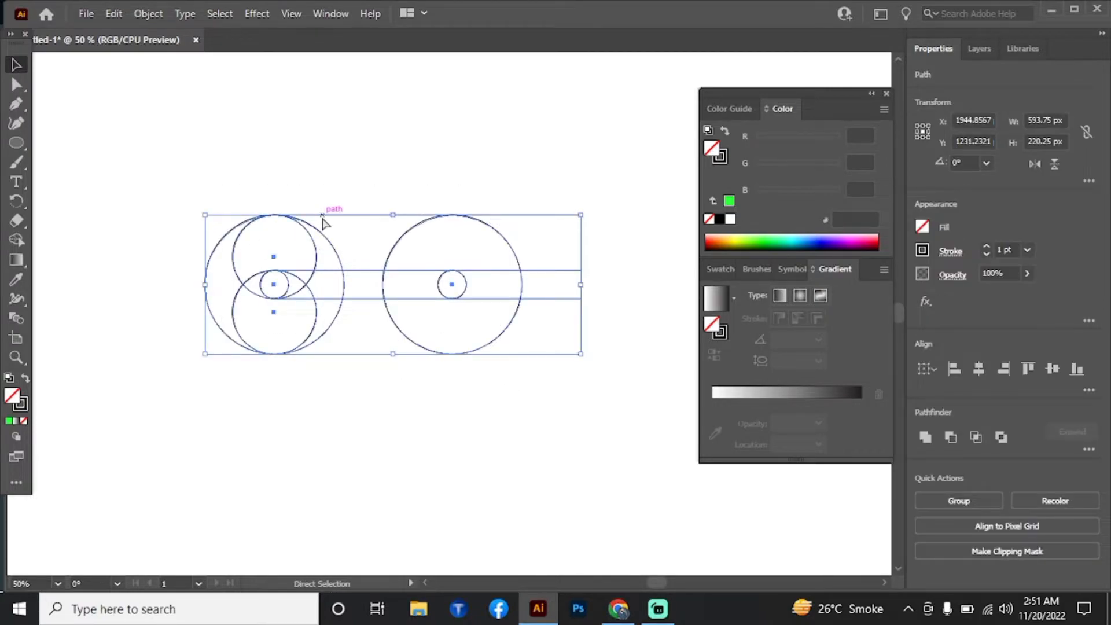
{"action": "key", "text": "ctrl+g"}
Rotate the group of circles and lines by 66°.
{"action": "right_click", "coordinate": [356, 156]}
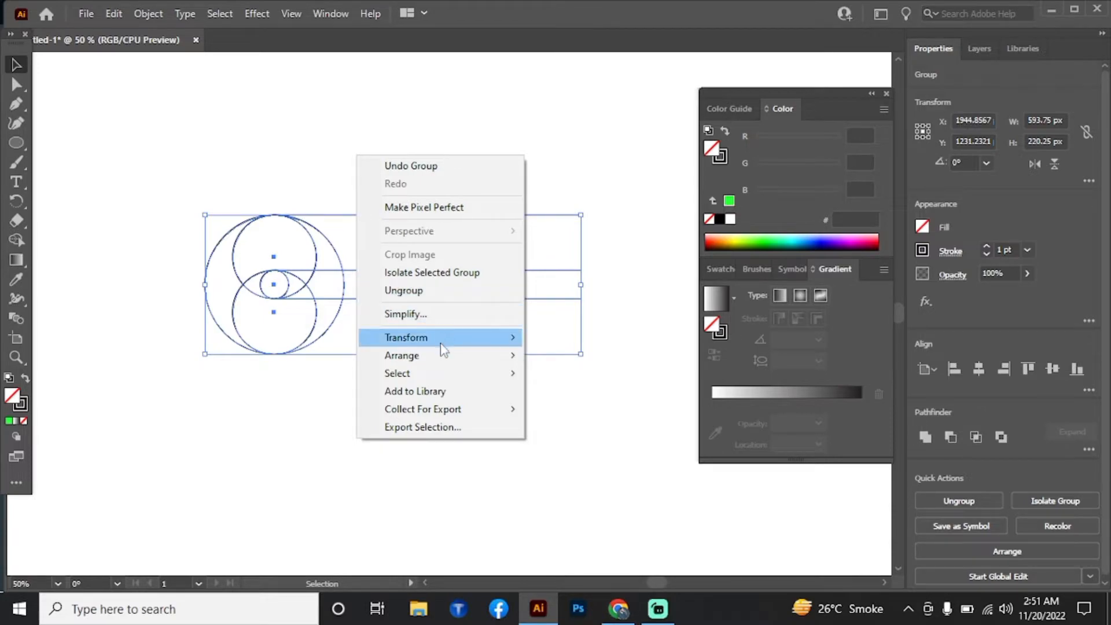
{"action": "mouse_move", "coordinate": [451, 348]}
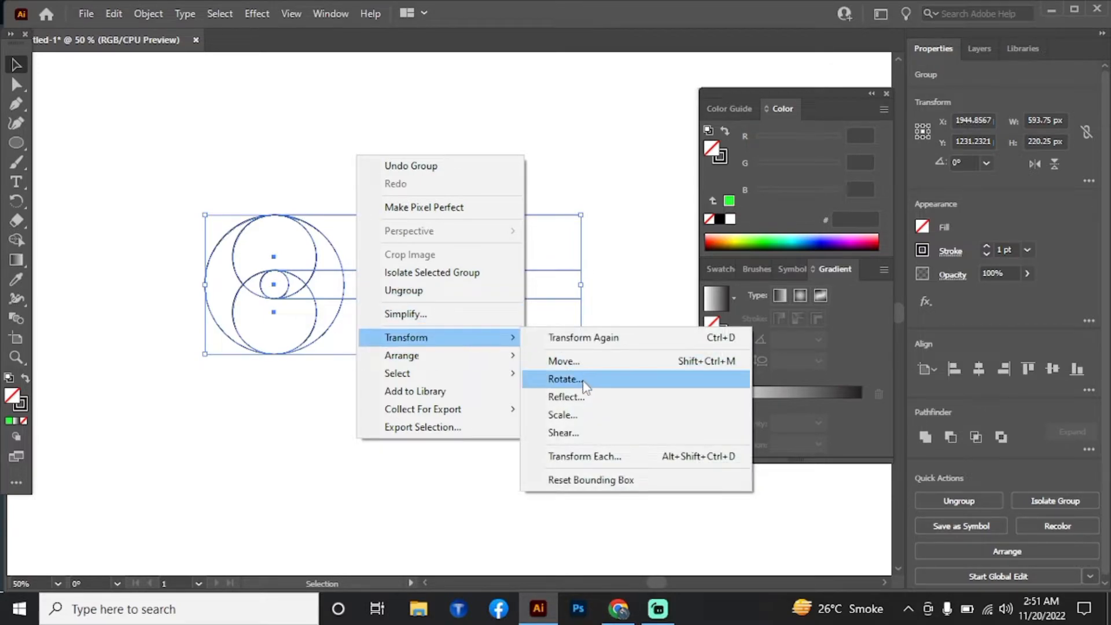
{"action": "left_click", "coordinate": [583, 379]}
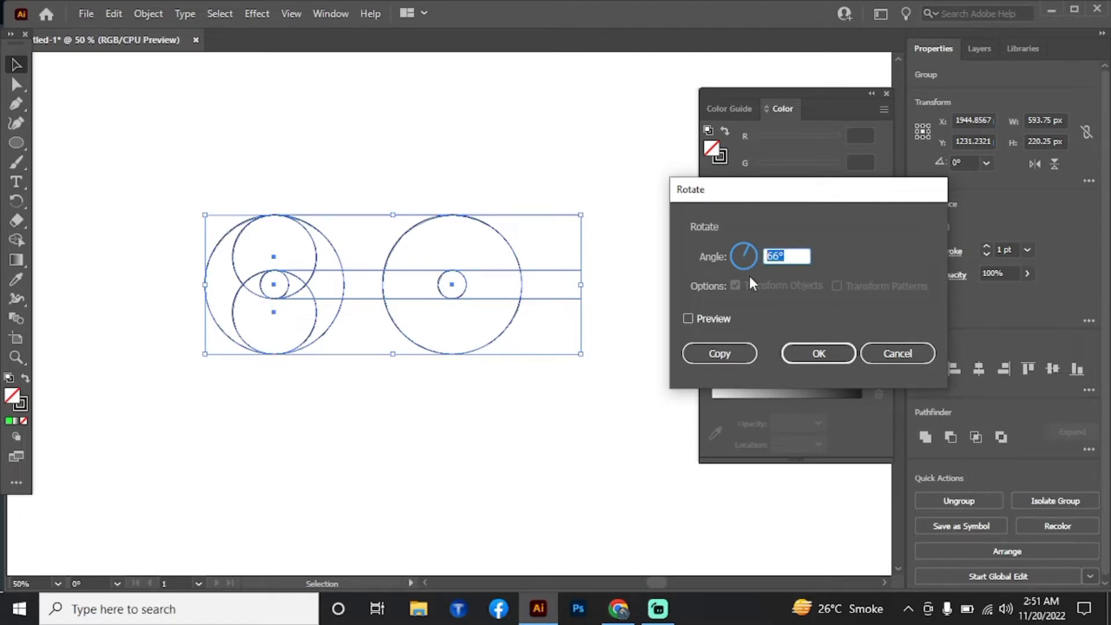
{"action": "type", "text": "66"}
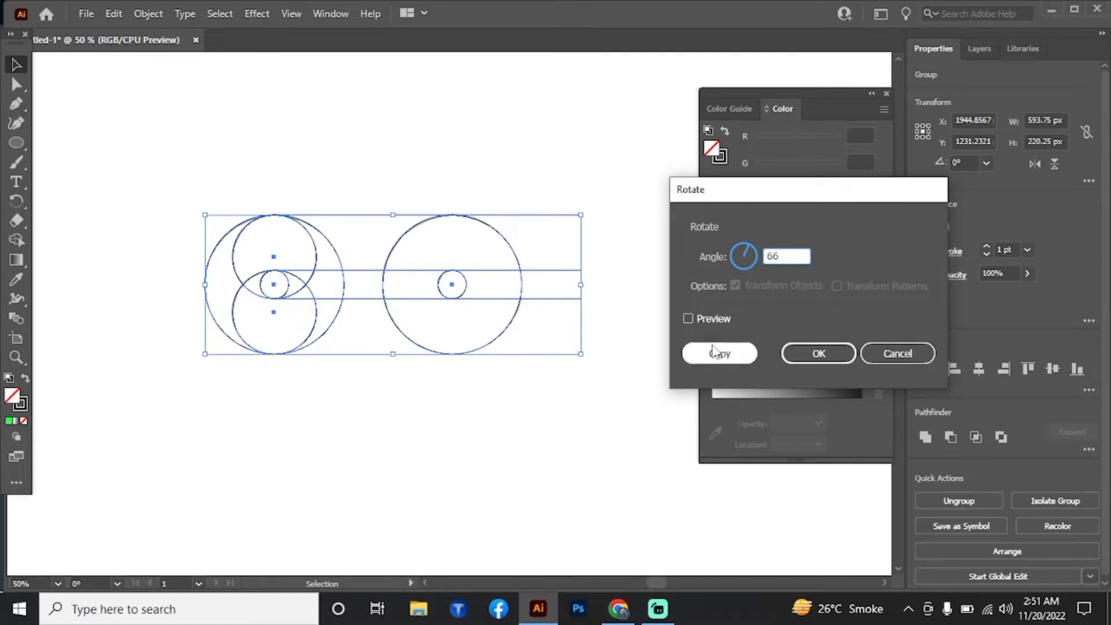
{"action": "left_click", "coordinate": [799, 352]}
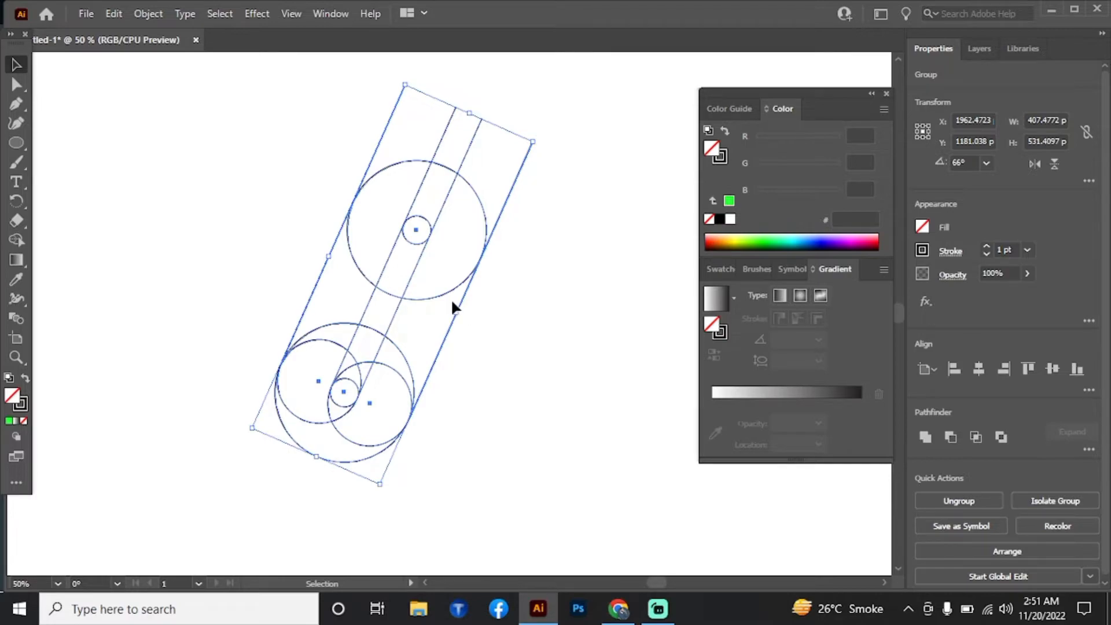
Reflect a copy of the rotated group across the vertical axis and move it horizontally about 187 px to the right.
{"action": "right_click", "coordinate": [516, 290]}
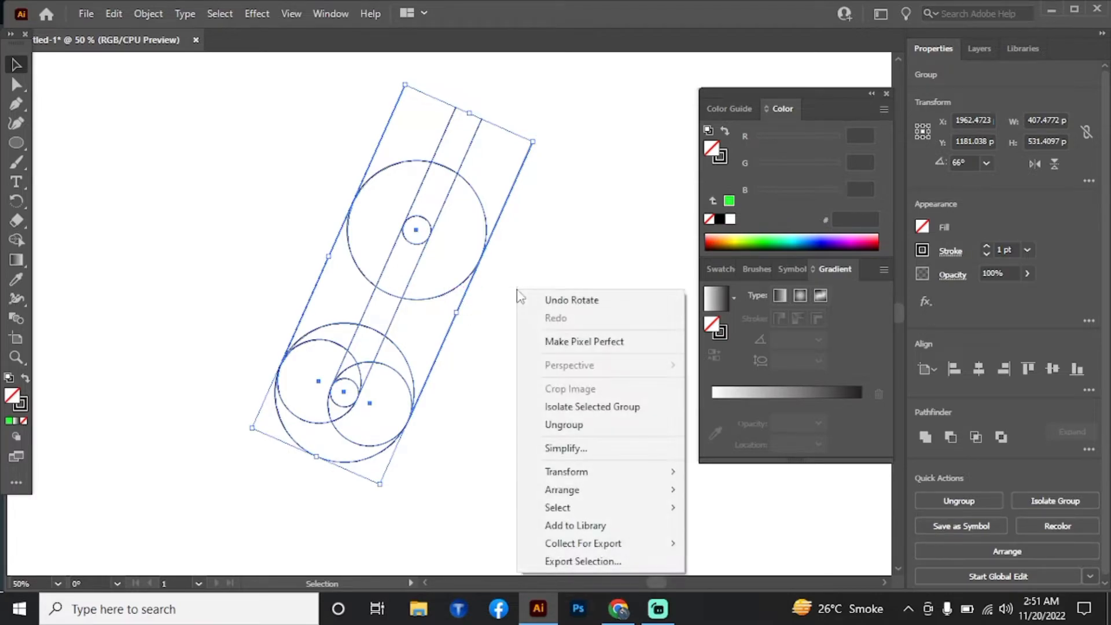
{"action": "mouse_move", "coordinate": [579, 478]}
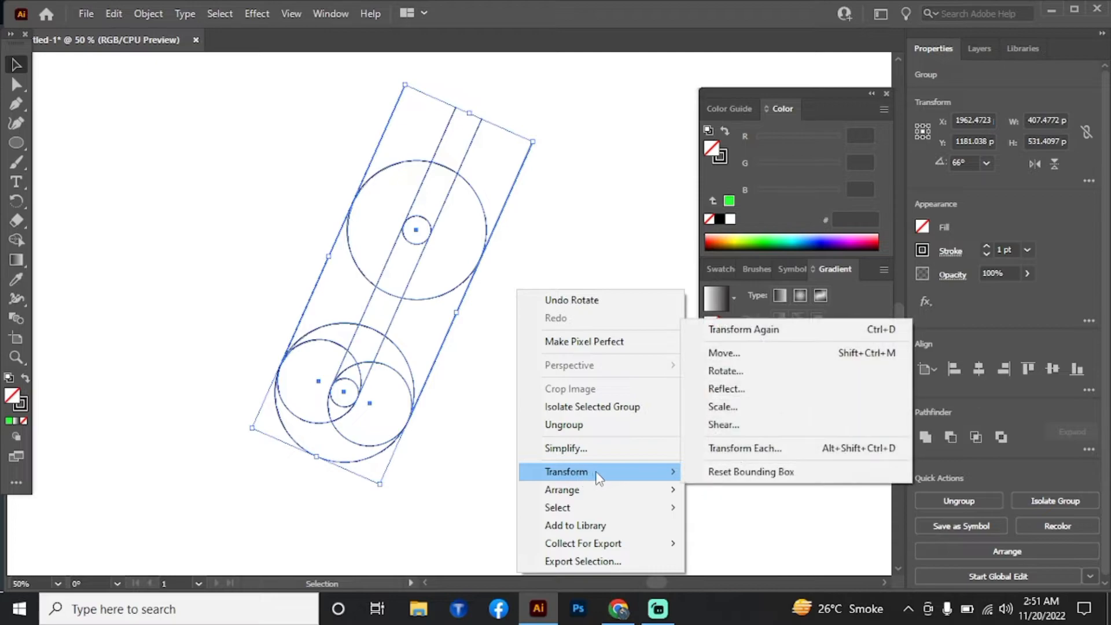
{"action": "left_click", "coordinate": [726, 386]}
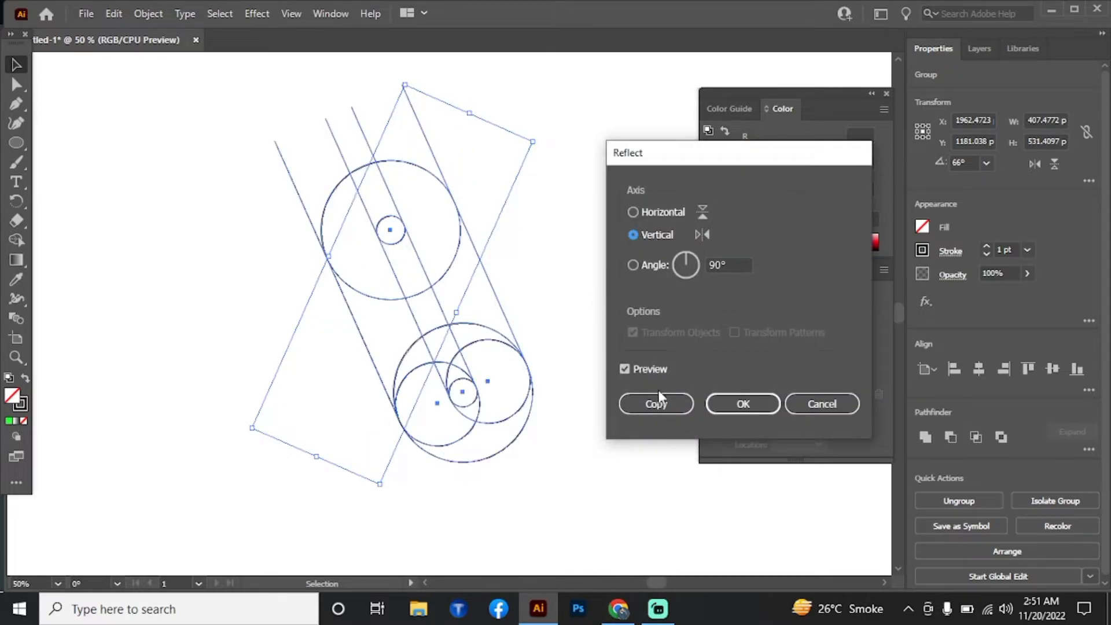
{"action": "left_click", "coordinate": [659, 408]}
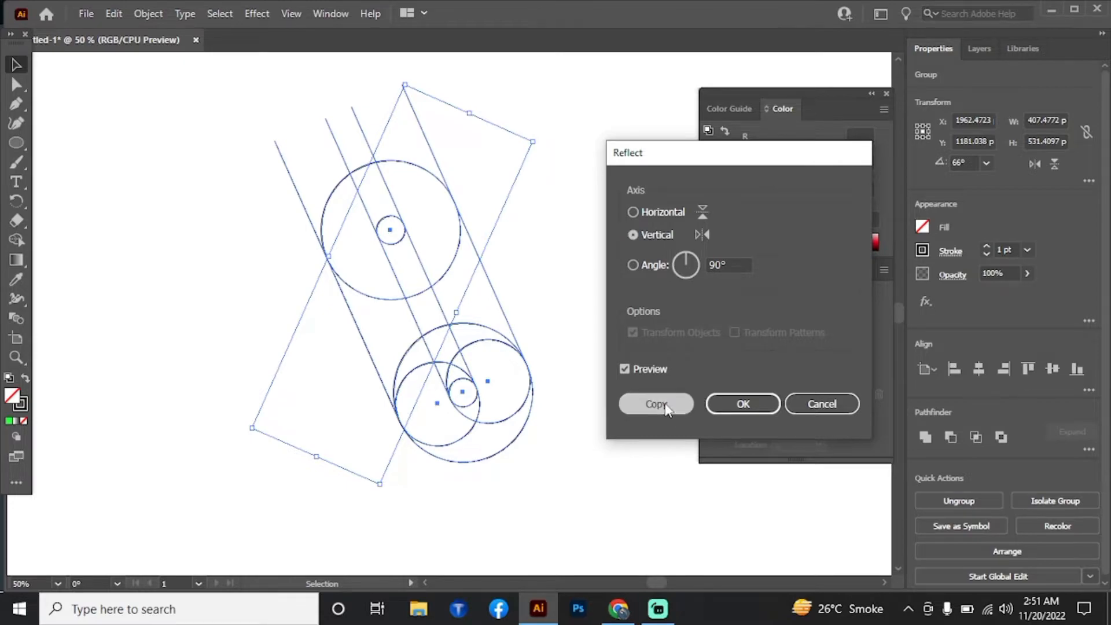
{"action": "left_click_drag", "start_coordinate": [446, 312], "coordinate": [558, 325]}
Nudge the mirrored group 1 px left to refine its alignment with the original group near the upper small circle.
{"action": "key", "text": "z"}
{"action": "left_click", "coordinate": [526, 259]}
{"action": "left_click", "coordinate": [467, 297]}
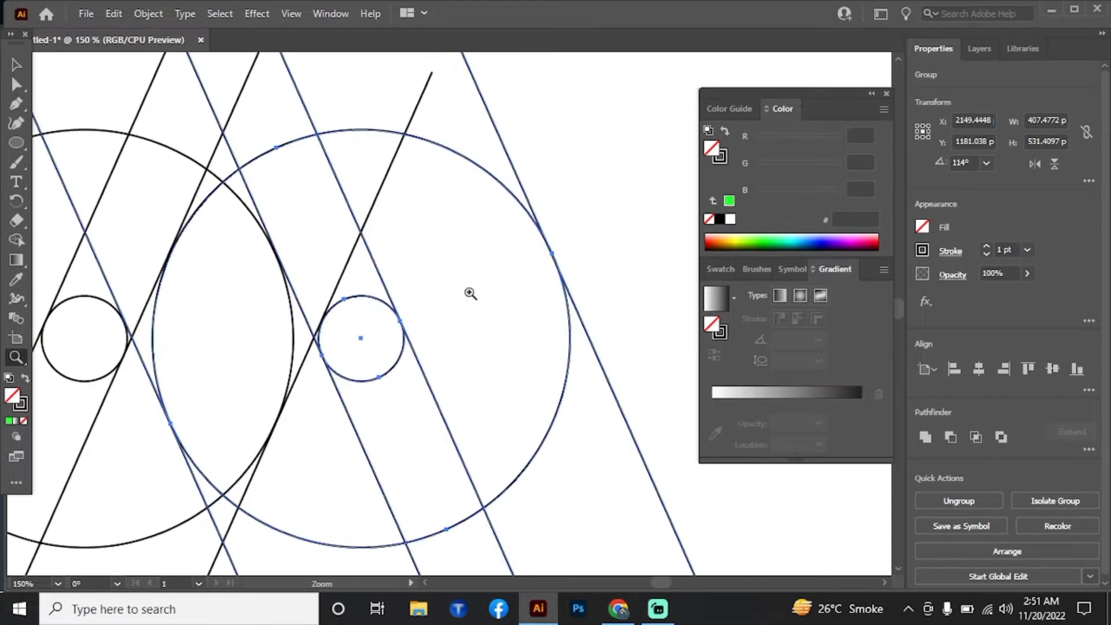
{"action": "left_click", "coordinate": [414, 307]}
{"action": "left_click", "coordinate": [449, 303]}
{"action": "left_click_drag", "start_coordinate": [449, 303], "coordinate": [513, 302]}
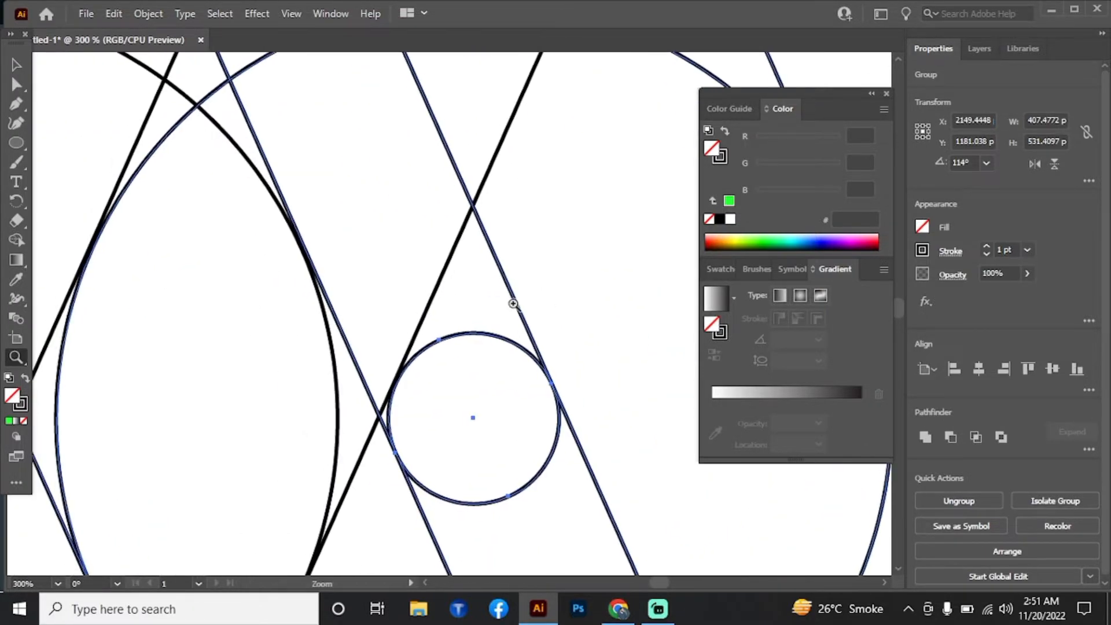
{"action": "key", "text": "Left"}
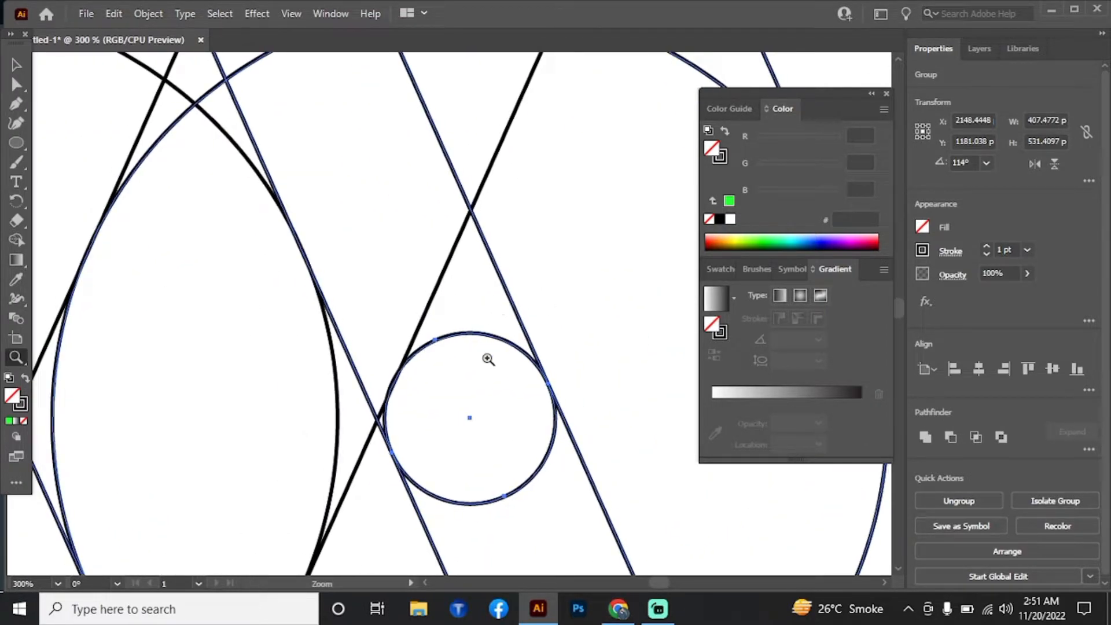
Bring both mirrored groups fully into view and deselect the artwork.
{"action": "left_click", "coordinate": [451, 365], "text": "alt"}
{"action": "left_click", "coordinate": [444, 353], "text": "alt"}
{"action": "left_click", "coordinate": [444, 352], "text": "alt"}
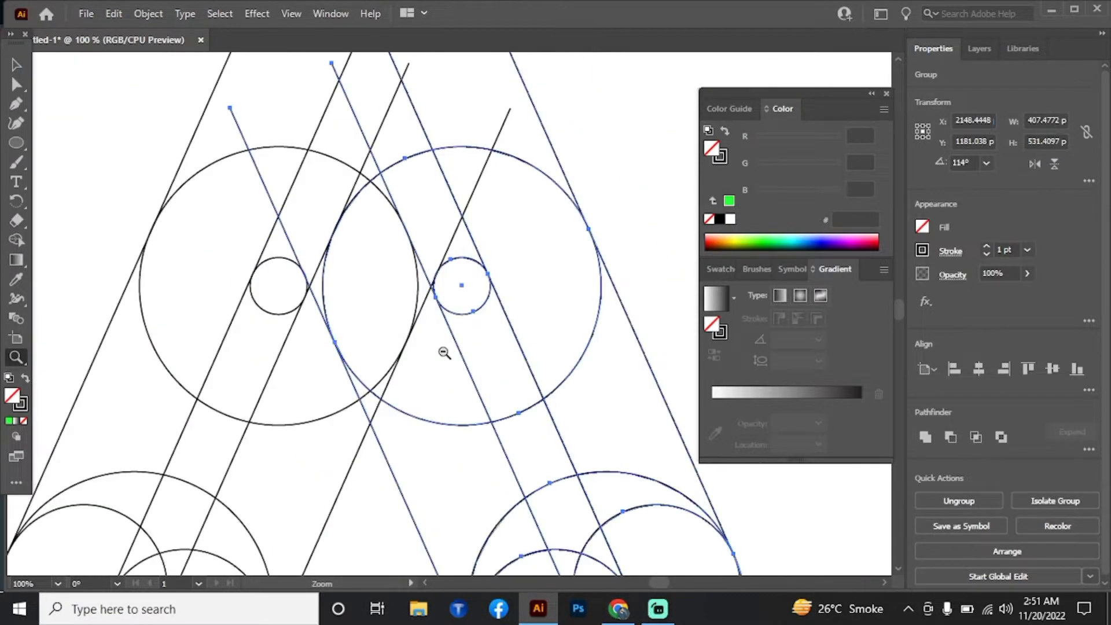
{"action": "left_click", "coordinate": [444, 352], "text": "alt"}
{"action": "left_click", "coordinate": [444, 353], "text": "alt"}
{"action": "left_click", "coordinate": [443, 353], "text": "alt"}
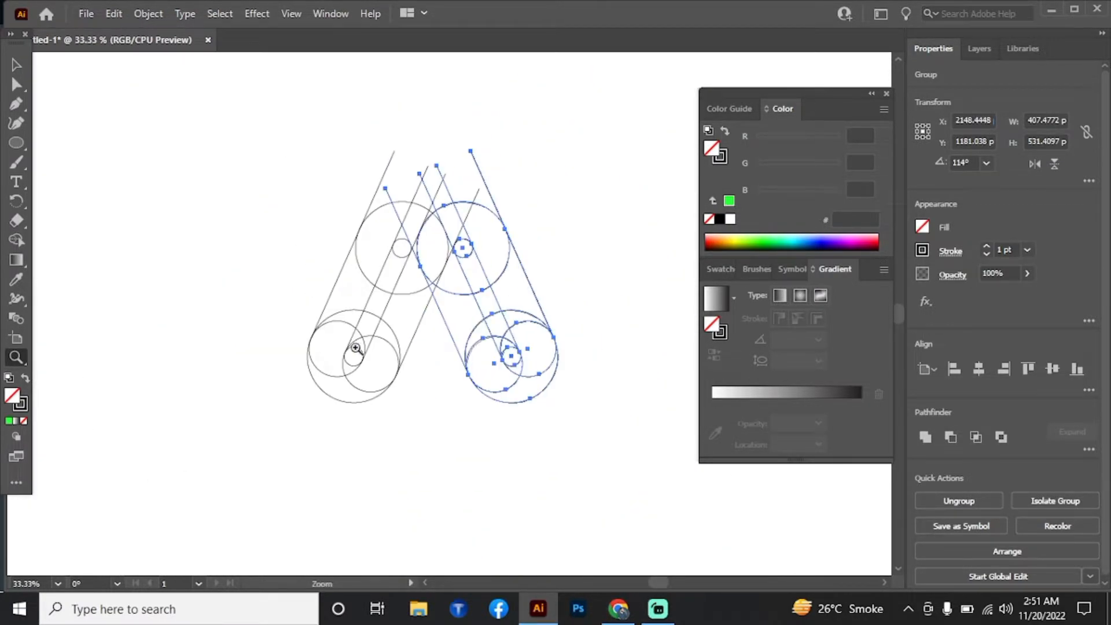
{"action": "left_click", "coordinate": [14, 67]}
{"action": "left_click", "coordinate": [233, 239]}
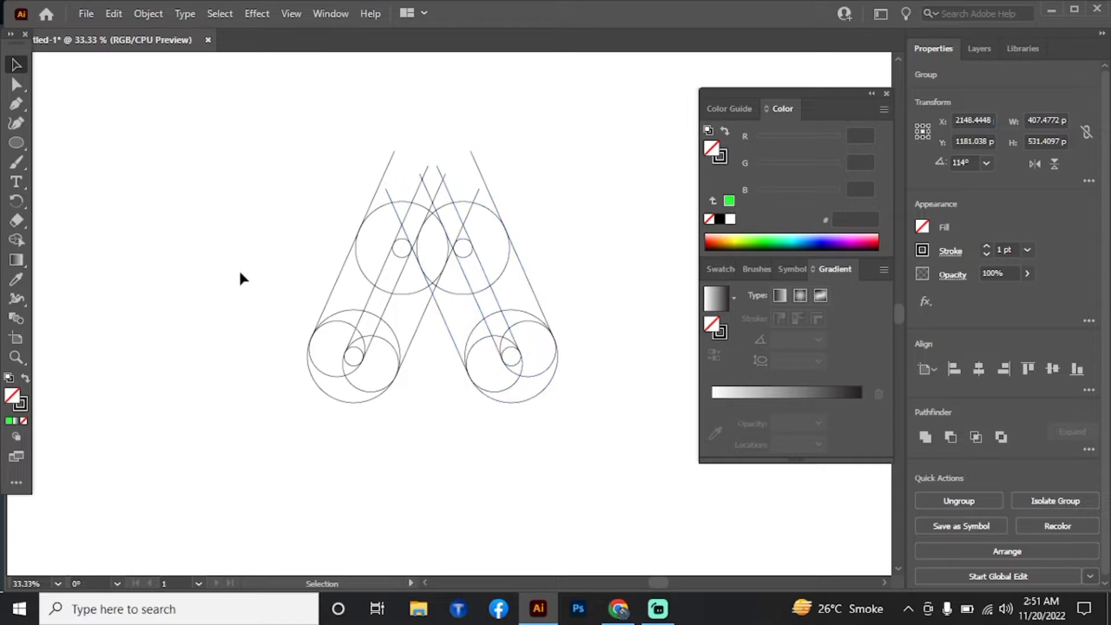
Set the fill to the coral shade ff7f61 from the colour guide and the stroke to none.
{"action": "key", "text": "z"}
{"action": "left_click", "coordinate": [493, 312]}
{"action": "left_click_drag", "start_coordinate": [493, 311], "coordinate": [477, 348]}
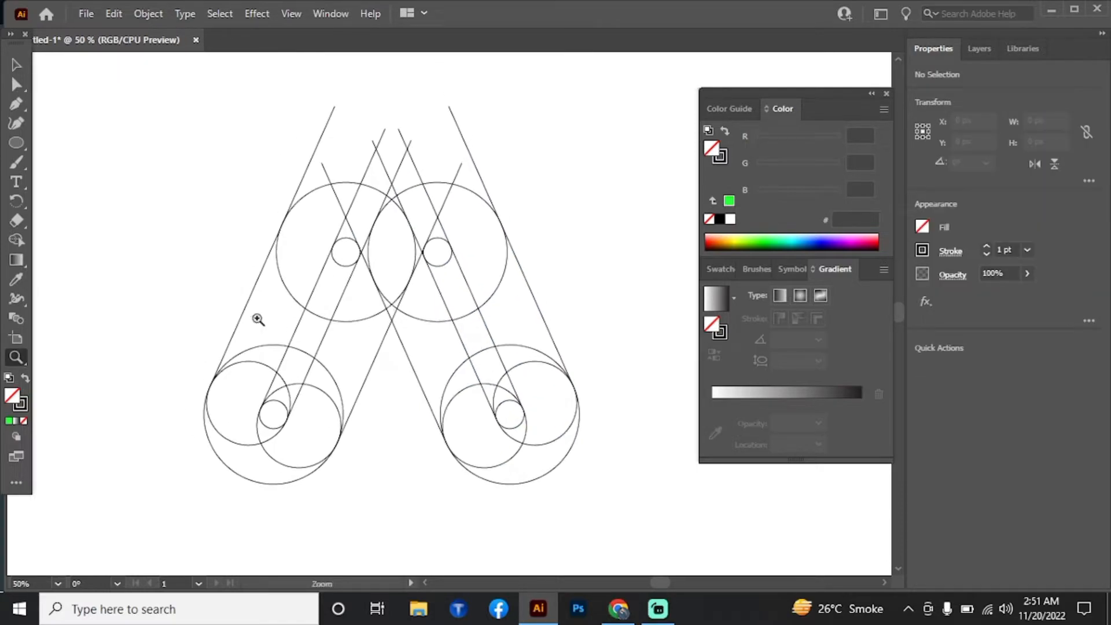
{"action": "left_click", "coordinate": [16, 279]}
{"action": "left_click", "coordinate": [731, 108]}
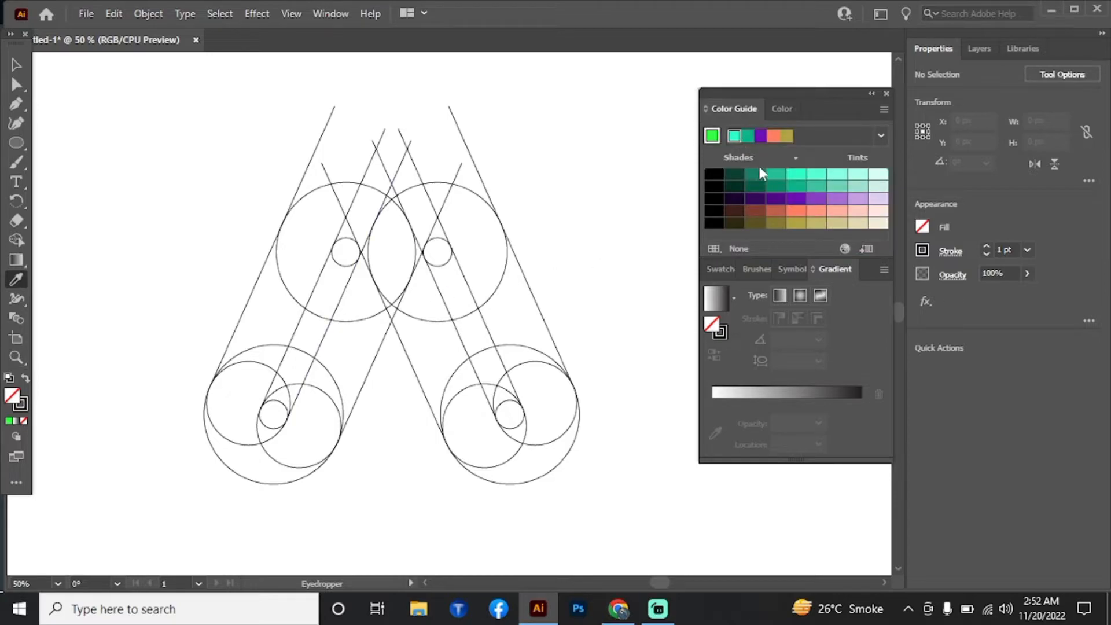
{"action": "left_click", "coordinate": [796, 212]}
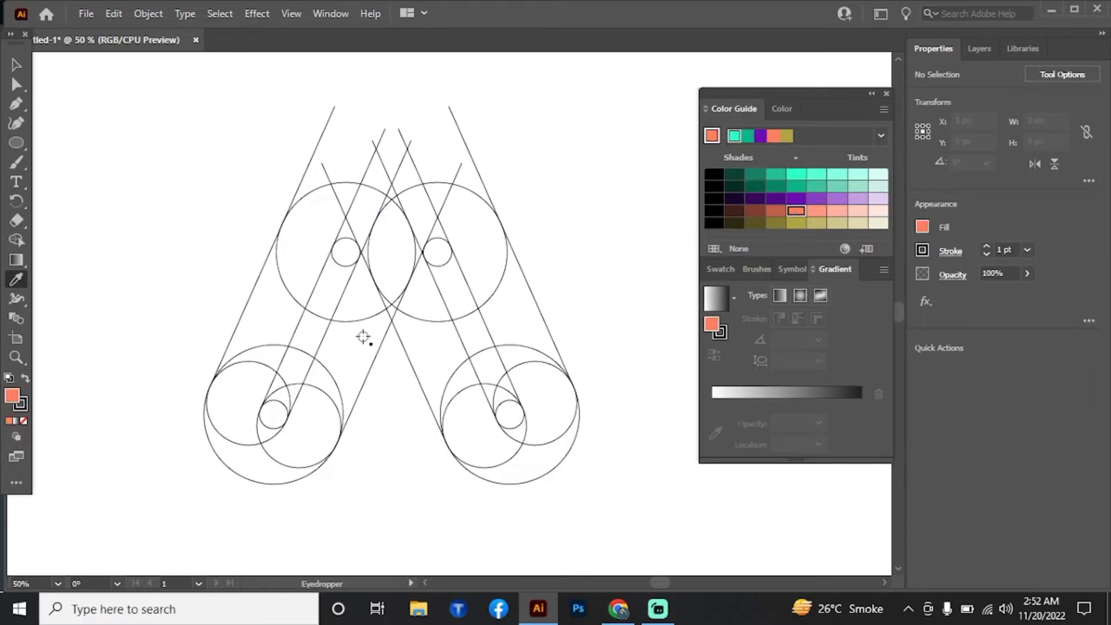
{"action": "left_click", "coordinate": [21, 408]}
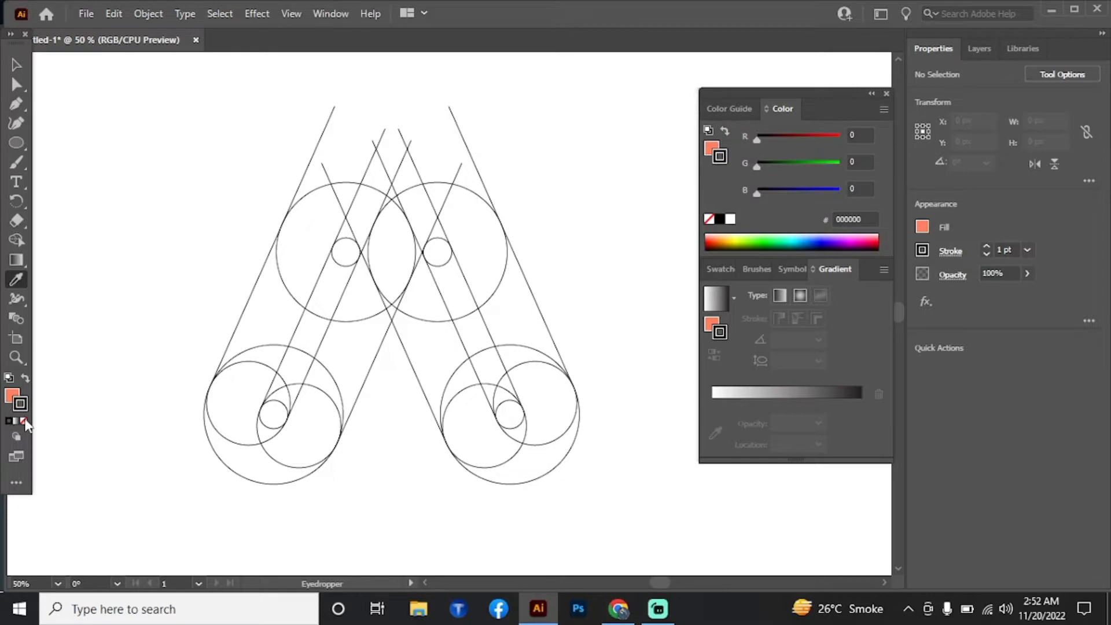
{"action": "left_click", "coordinate": [23, 421]}
{"action": "left_click", "coordinate": [12, 396]}
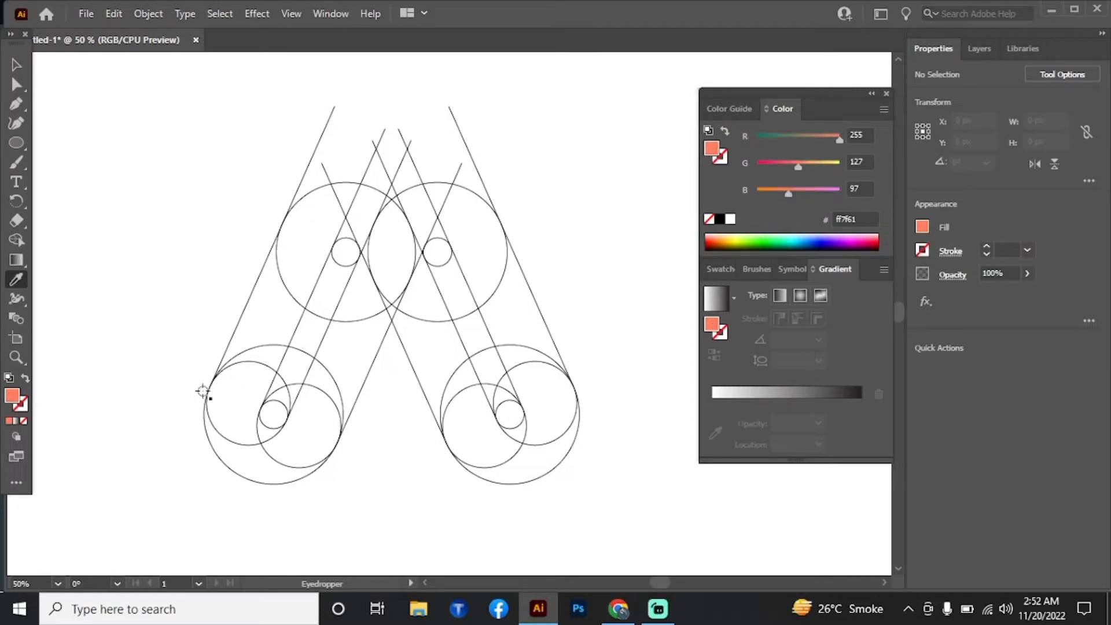
Select all the artwork and merge the outer left leg, top arch and central diagonal with Shape Builder, following the small circle inside the apex.
{"action": "mouse_move", "coordinate": [189, 161]}
{"action": "left_mouse_down"}
{"action": "mouse_move", "coordinate": [281, 224]}
{"action": "mouse_move", "coordinate": [605, 503]}
{"action": "left_mouse_up"}
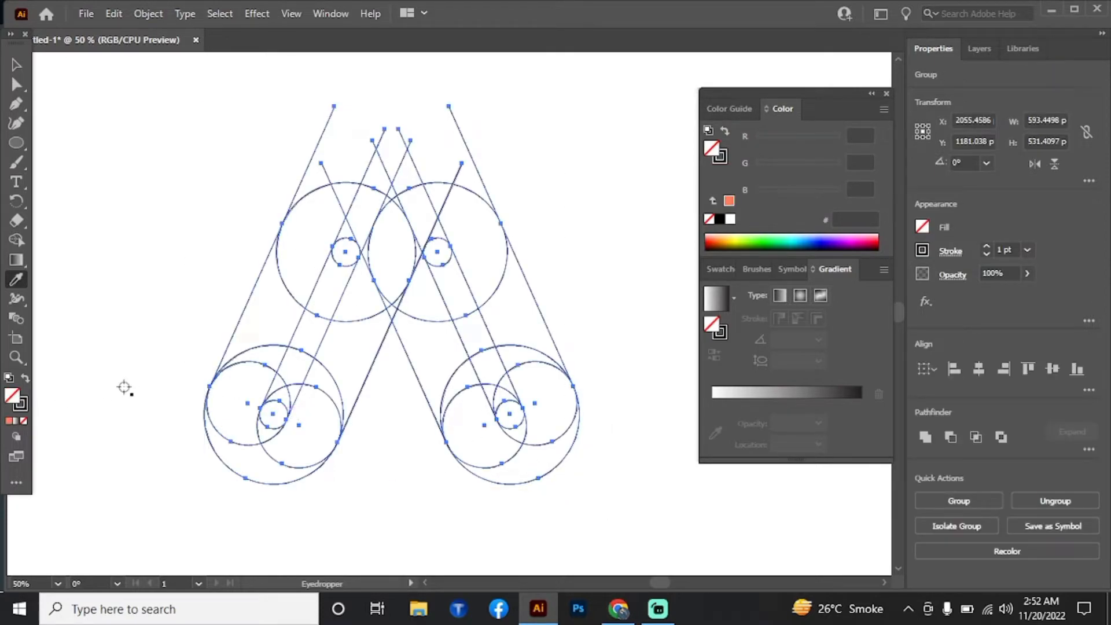
{"action": "left_click", "coordinate": [16, 240]}
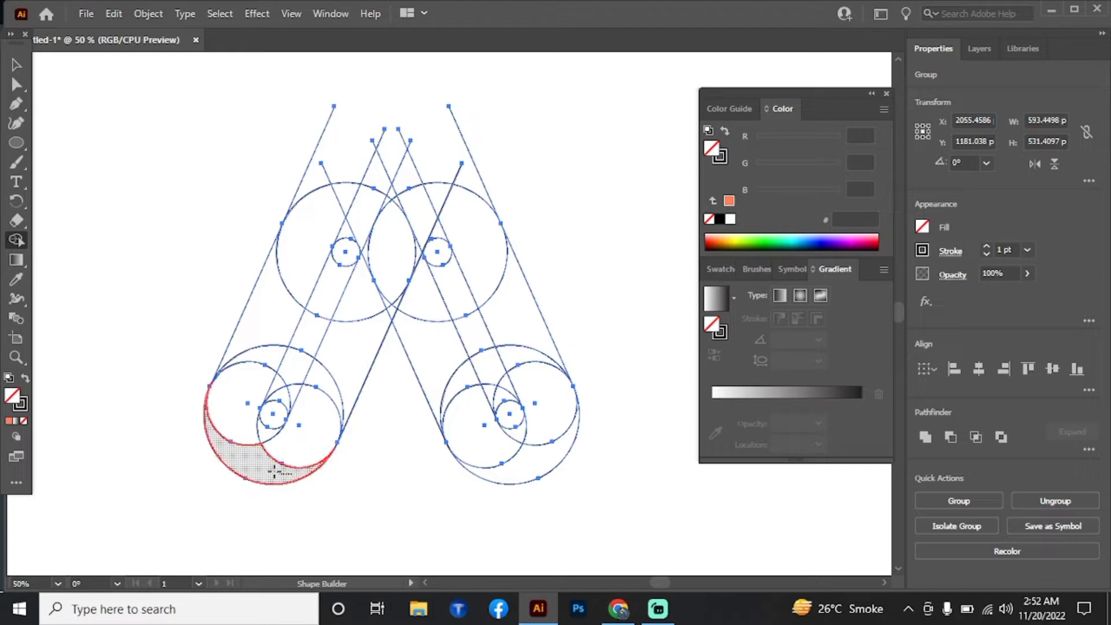
{"action": "left_click_drag", "start_coordinate": [252, 453], "coordinate": [246, 438]}
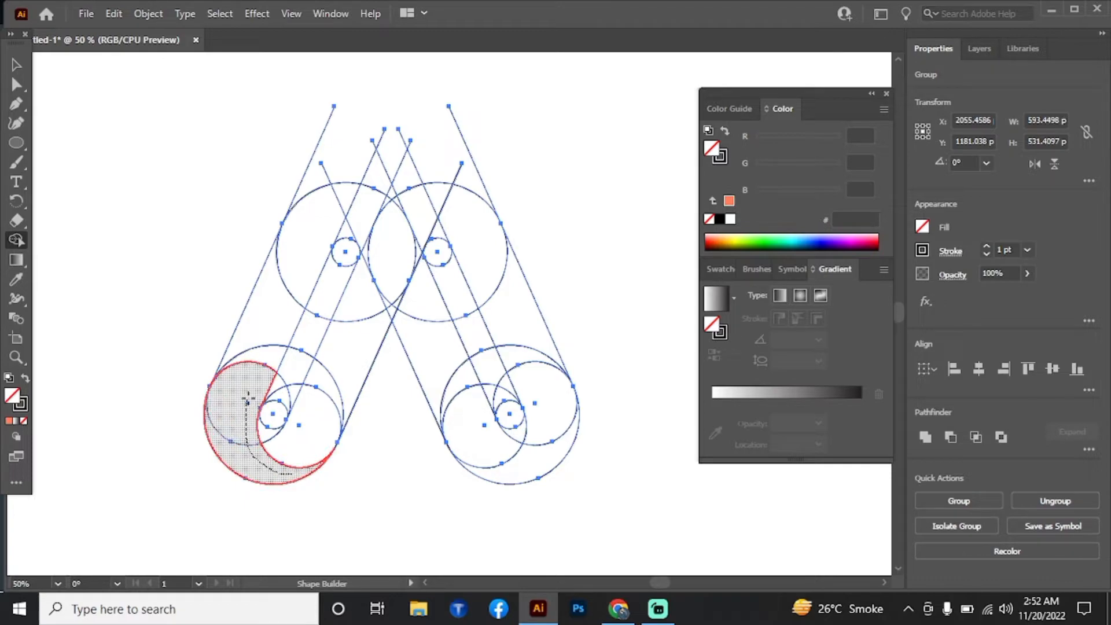
{"action": "left_click_drag", "start_coordinate": [255, 379], "coordinate": [293, 276]}
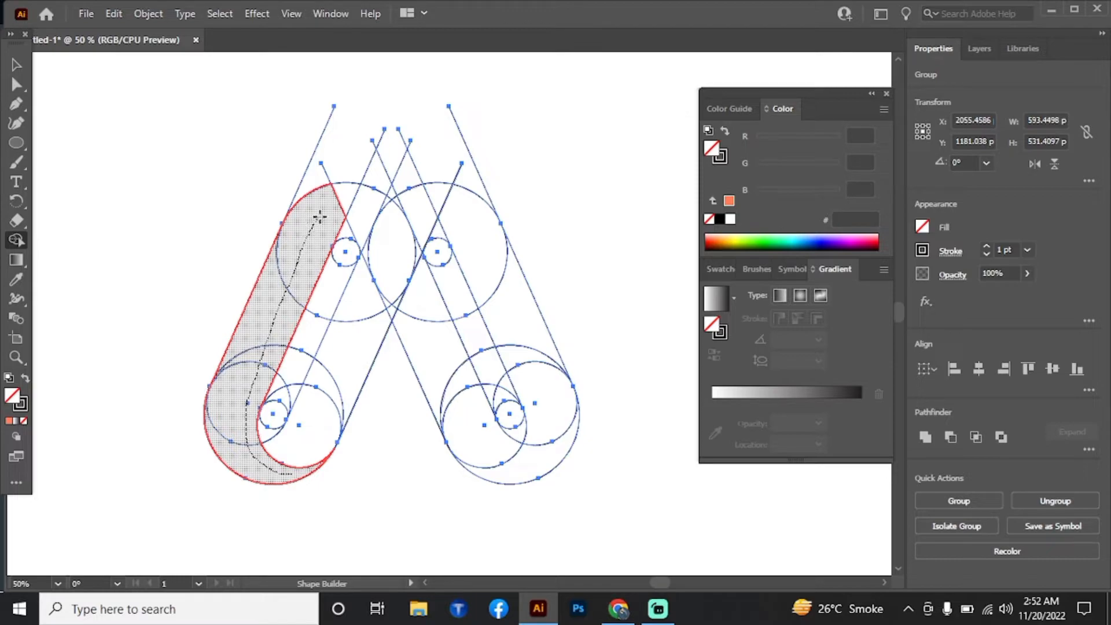
{"action": "mouse_move", "coordinate": [344, 211]}
{"action": "left_mouse_down"}
{"action": "mouse_move", "coordinate": [389, 249]}
{"action": "mouse_move", "coordinate": [471, 422]}
{"action": "mouse_move", "coordinate": [533, 470]}
{"action": "mouse_move", "coordinate": [521, 468]}
{"action": "left_mouse_up"}
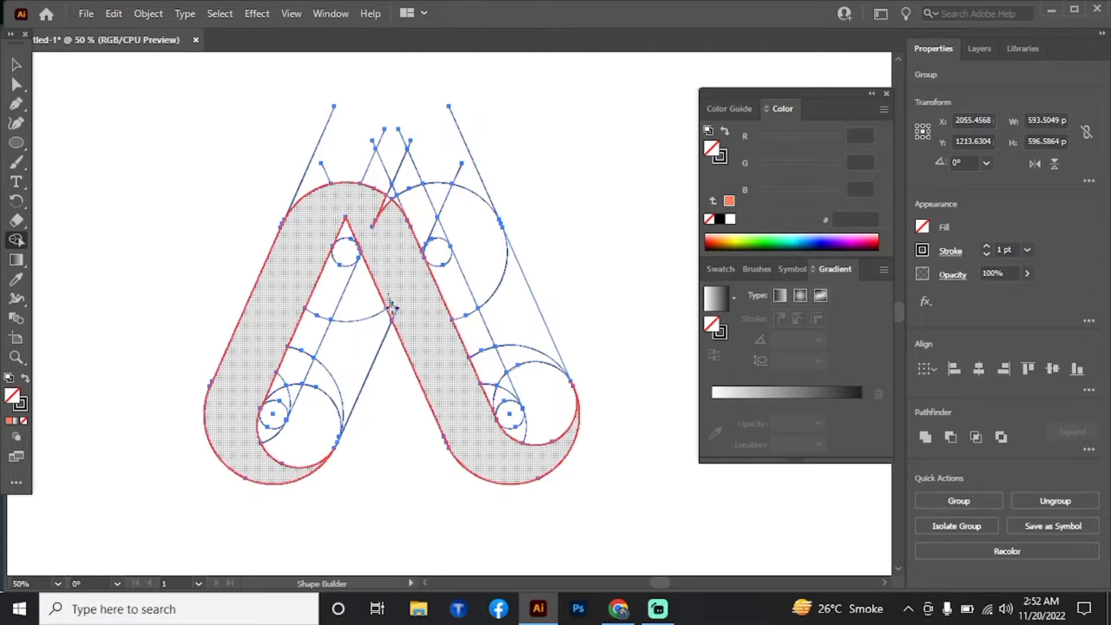
{"action": "left_click", "coordinate": [398, 316]}
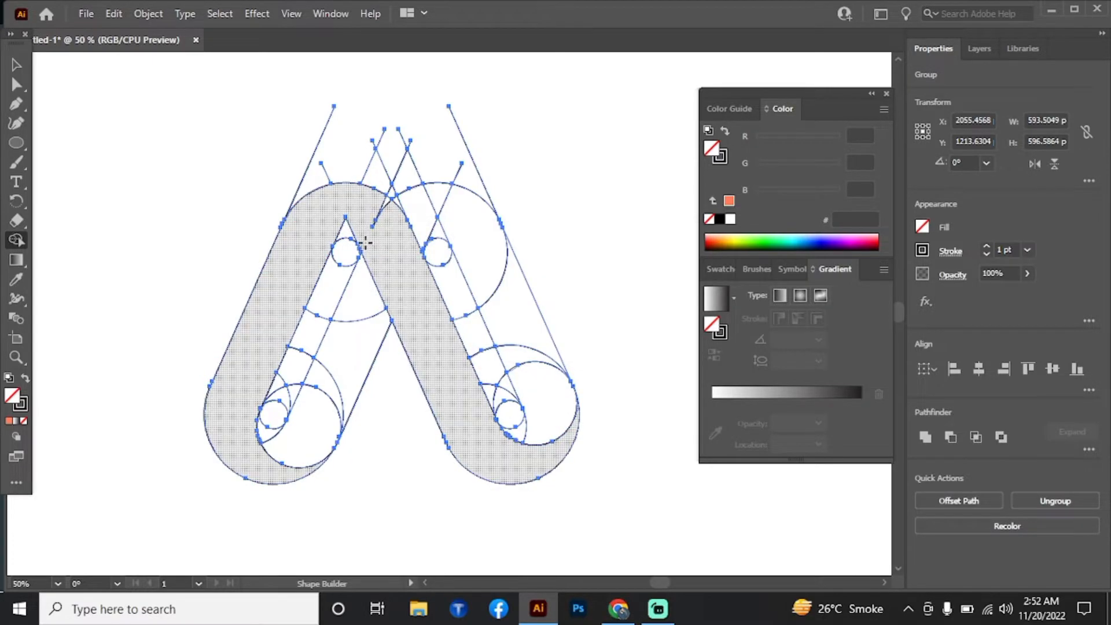
{"action": "left_click_drag", "start_coordinate": [328, 231], "coordinate": [298, 242]}
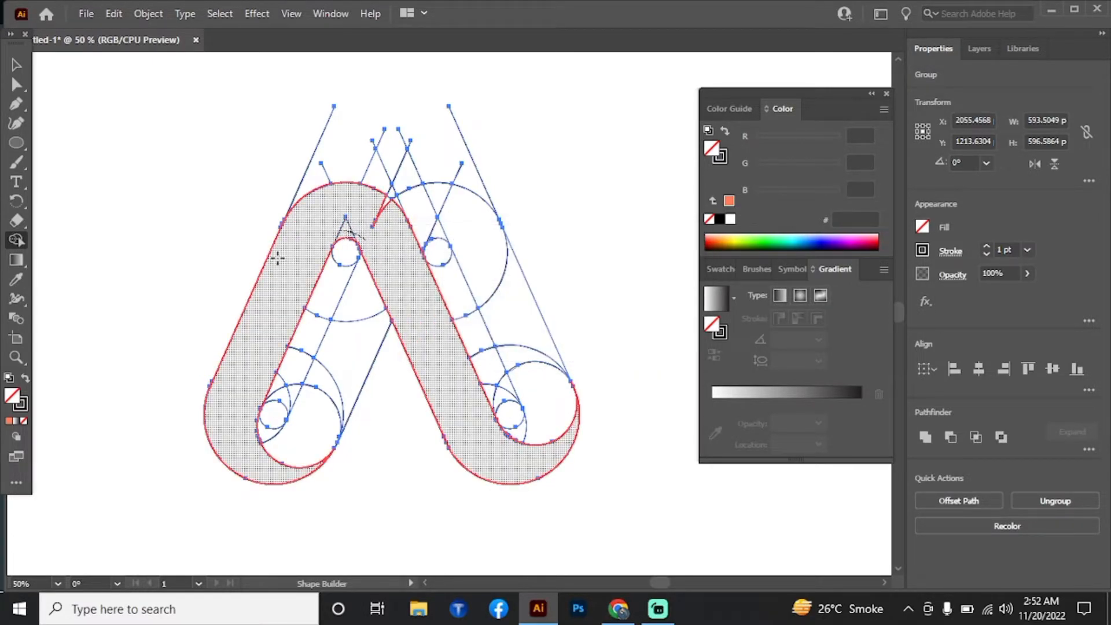
Swap fill and stroke, fill the merged band solid black and absorb the leftover sliver near its top bend.
{"action": "key", "text": "shift+x"}
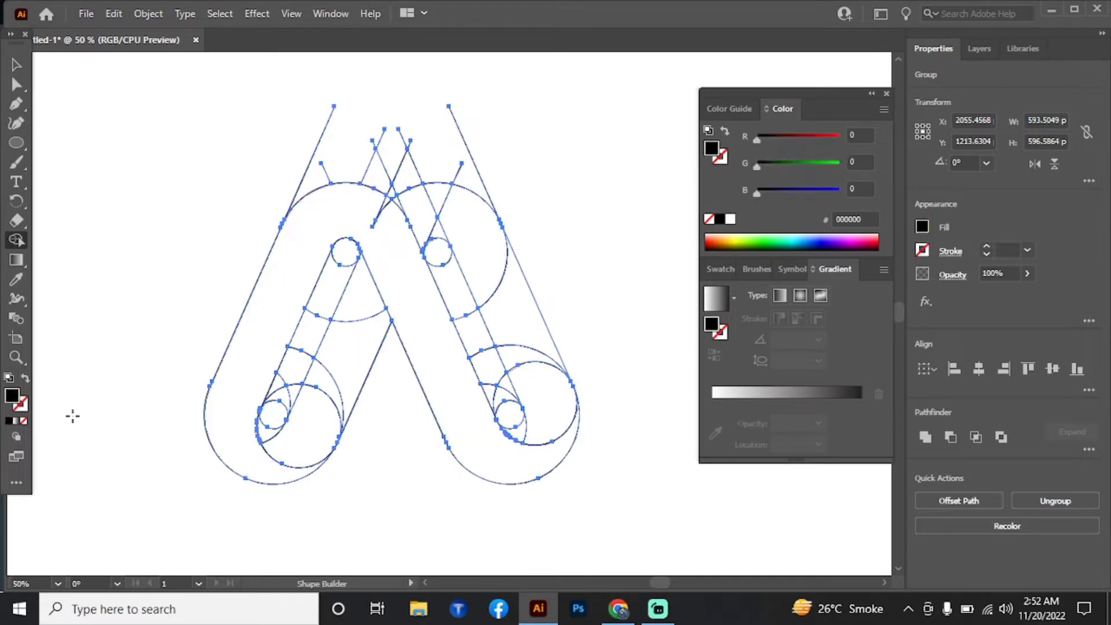
{"action": "left_click", "coordinate": [309, 276]}
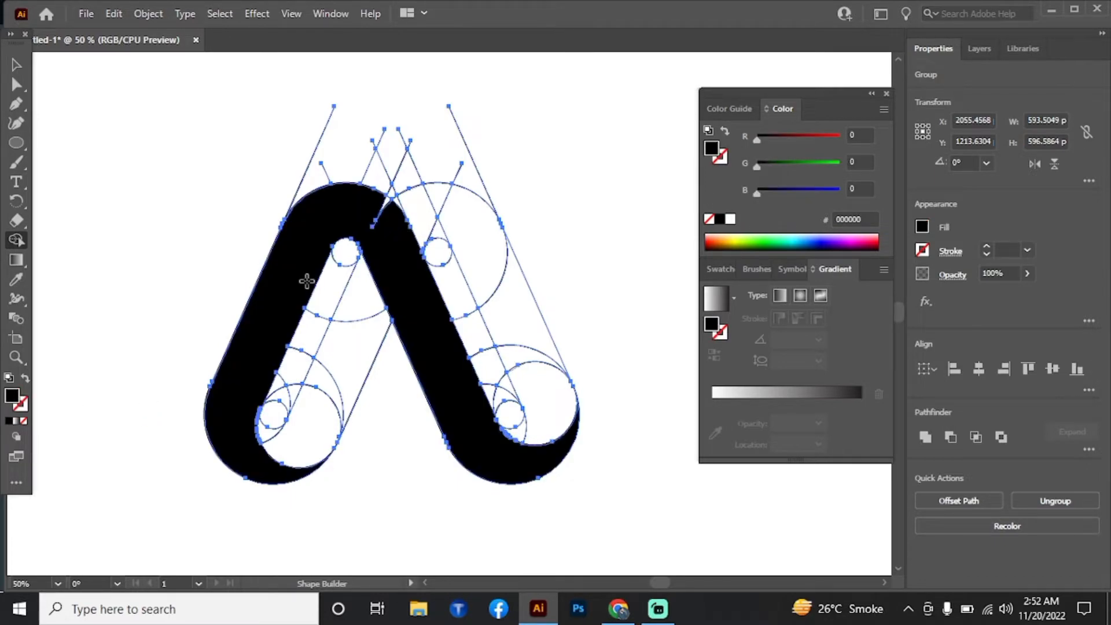
{"action": "left_click", "coordinate": [385, 204]}
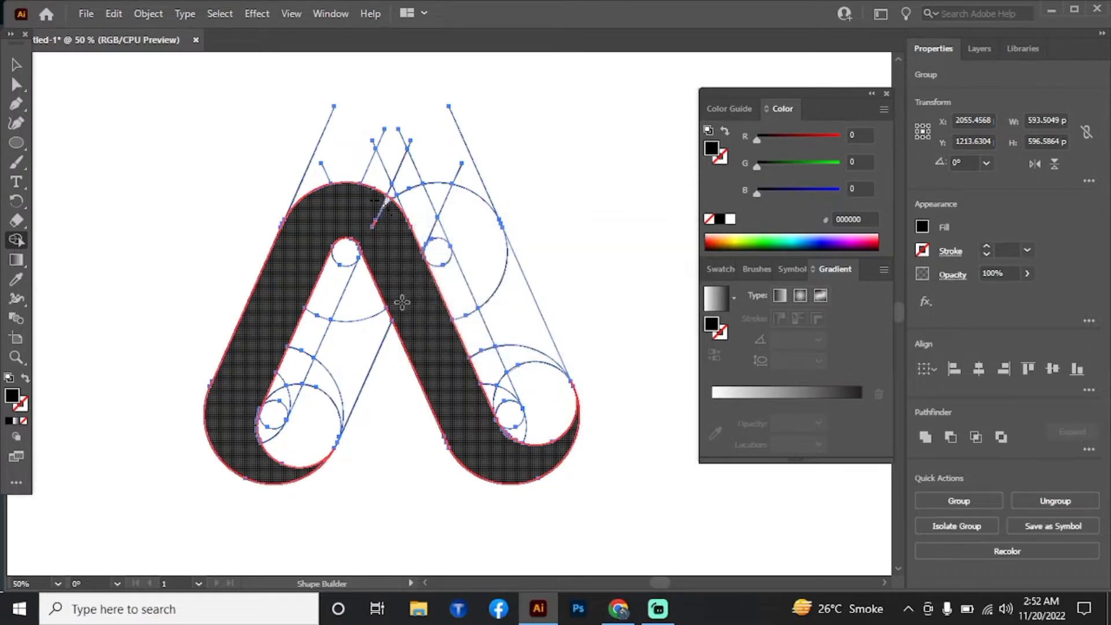
{"action": "left_click", "coordinate": [371, 217]}
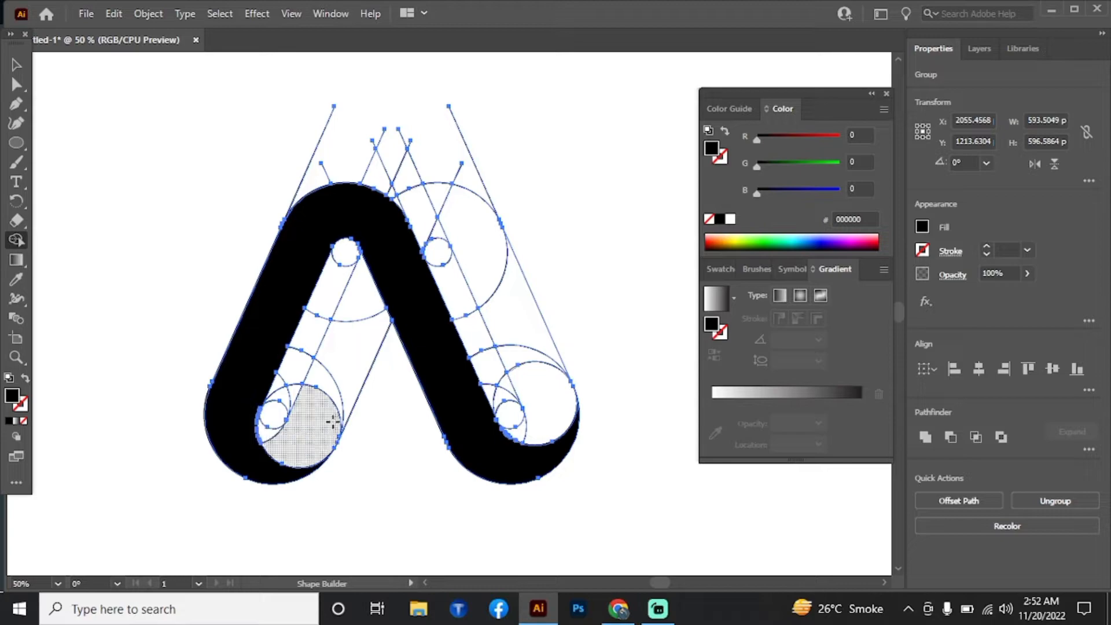
Set the fill to blue 00b0e7 and merge the inner left leg regions into one blue shape ending at the black diagonal.
{"action": "left_click", "coordinate": [801, 239]}
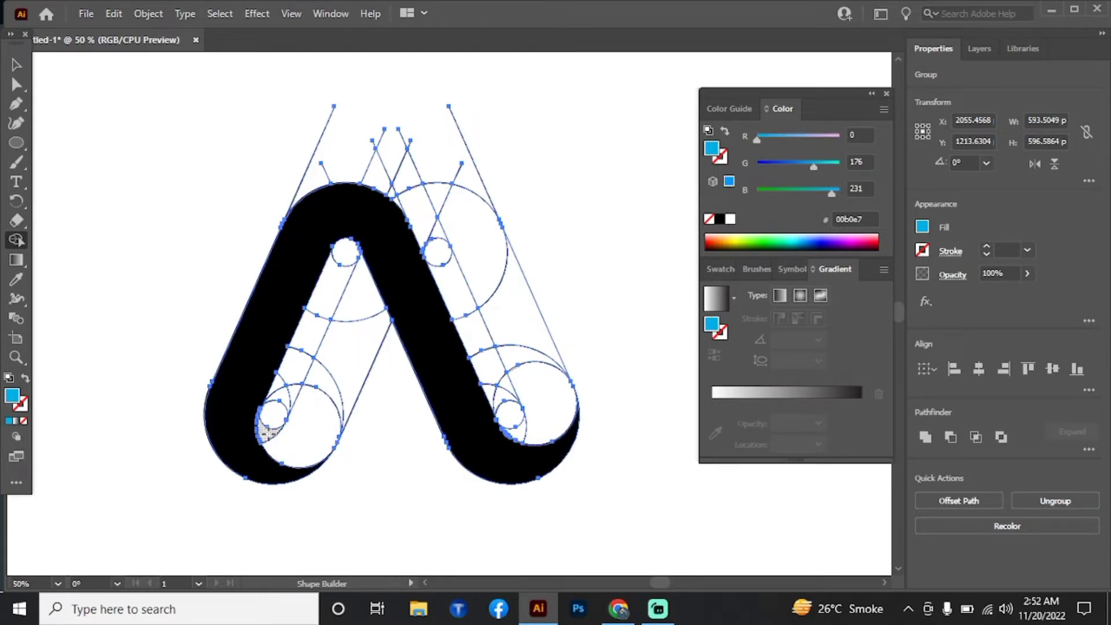
{"action": "left_click_drag", "start_coordinate": [322, 413], "coordinate": [342, 359]}
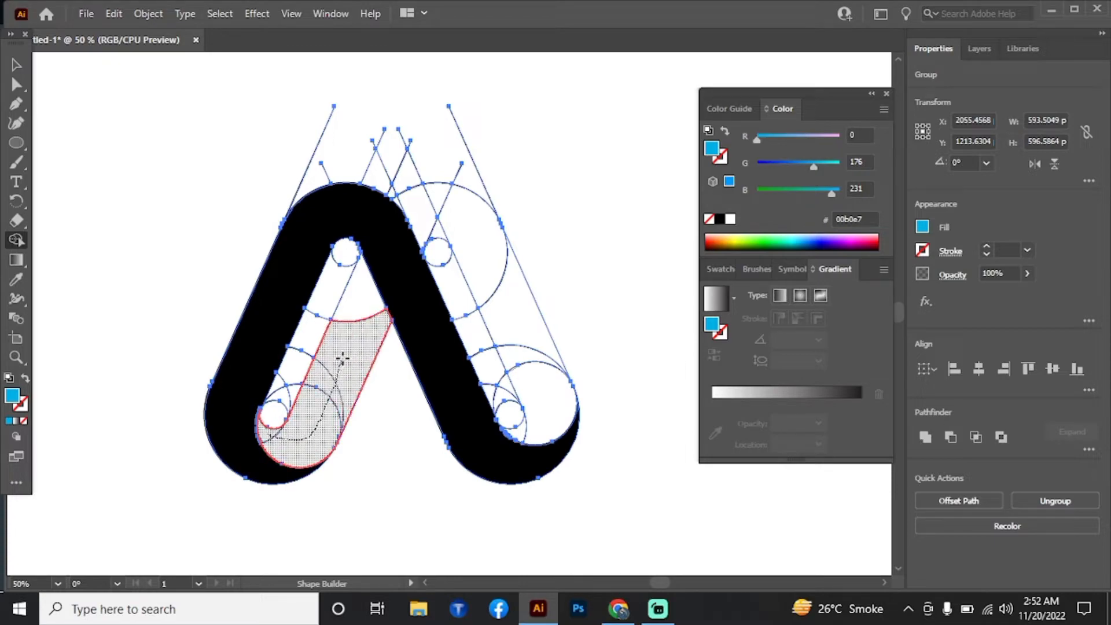
{"action": "left_click_drag", "start_coordinate": [358, 319], "coordinate": [365, 303]}
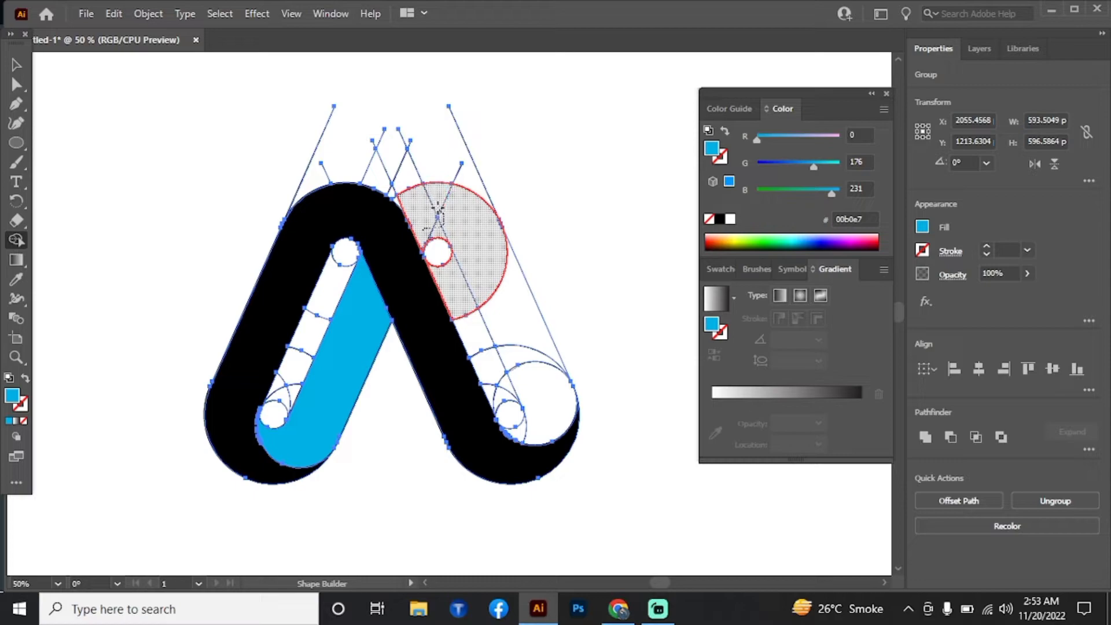
Merge the second arch and outer right leg regions into one blue band running down to the lower circle.
{"action": "left_click", "coordinate": [439, 214]}
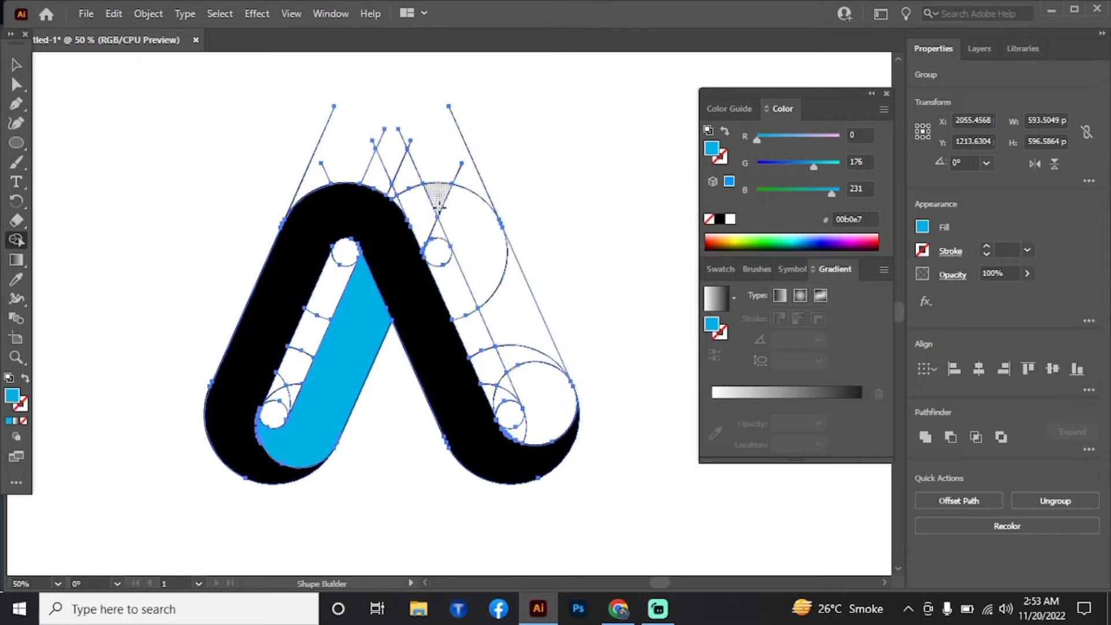
{"action": "left_click_drag", "start_coordinate": [428, 214], "coordinate": [466, 218]}
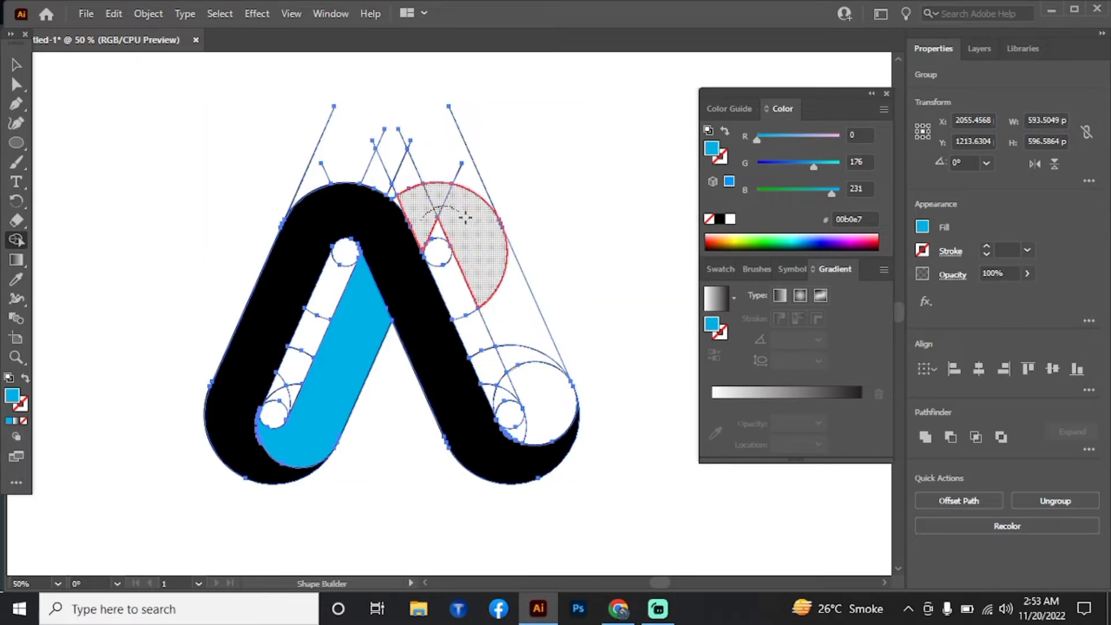
{"action": "left_click_drag", "start_coordinate": [499, 288], "coordinate": [542, 376]}
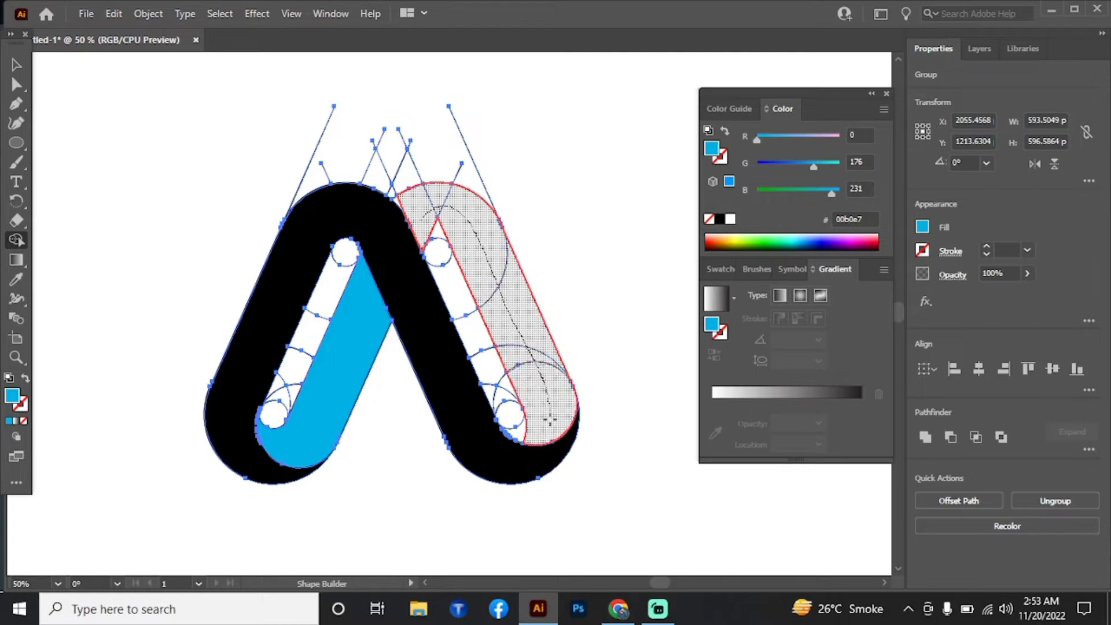
{"action": "mouse_move", "coordinate": [530, 433]}
{"action": "left_mouse_down"}
{"action": "mouse_move", "coordinate": [519, 432]}
{"action": "mouse_move", "coordinate": [540, 426]}
{"action": "left_mouse_up"}
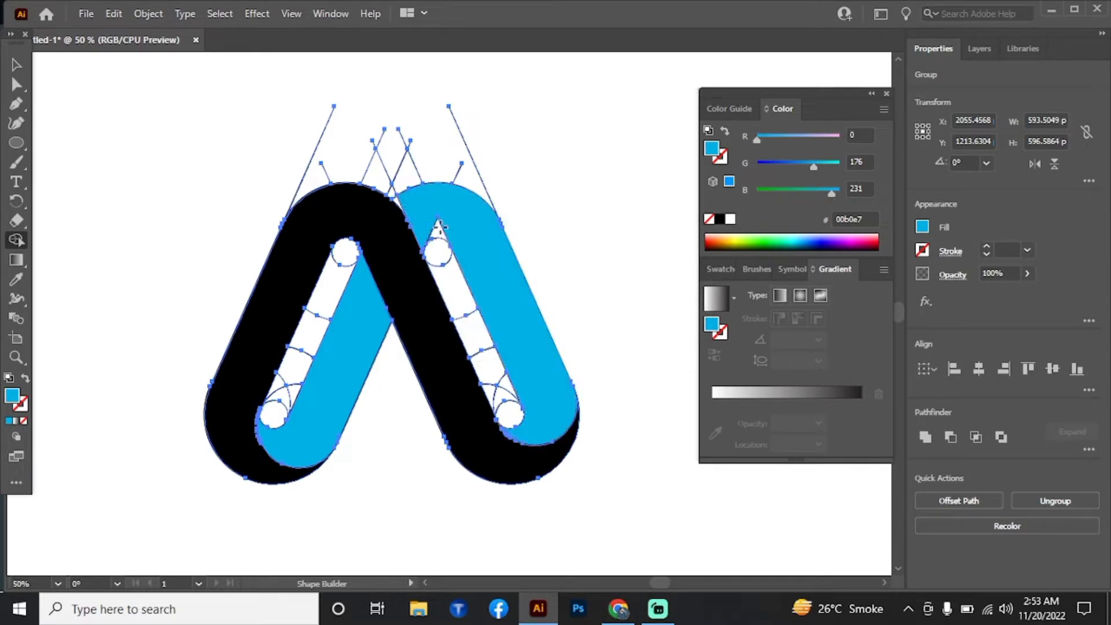
Try to merge the pointed gap above the small circle into the right blue band, undo it and inspect the gap up close.
{"action": "left_click_drag", "start_coordinate": [429, 223], "coordinate": [450, 225]}
{"action": "key", "text": "ctrl+z"}
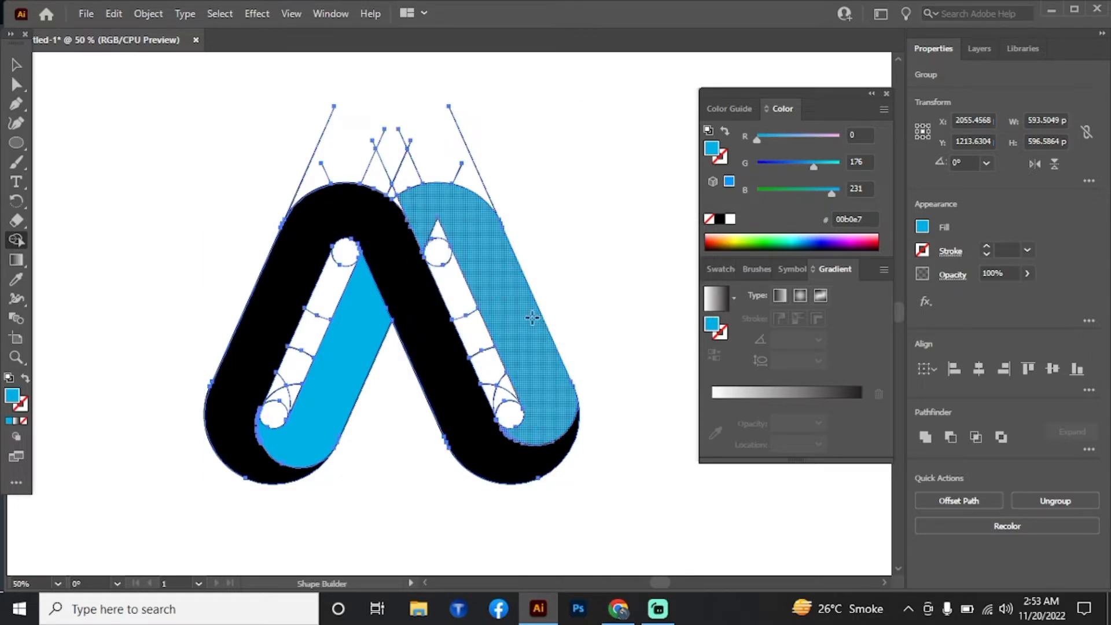
{"action": "key", "text": "z"}
{"action": "left_click", "coordinate": [483, 269]}
{"action": "left_click", "coordinate": [483, 269]}
{"action": "left_click", "coordinate": [483, 269]}
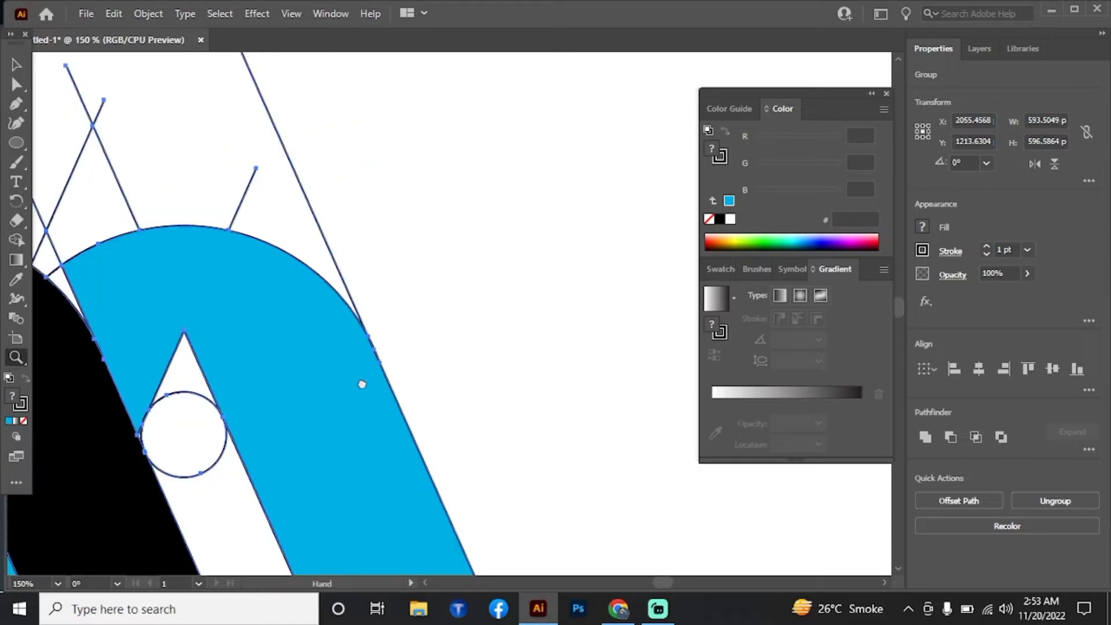
{"action": "left_click_drag", "start_coordinate": [362, 384], "coordinate": [504, 274]}
{"action": "left_click", "coordinate": [399, 321]}
{"action": "left_click", "coordinate": [400, 321]}
{"action": "left_click", "coordinate": [400, 321]}
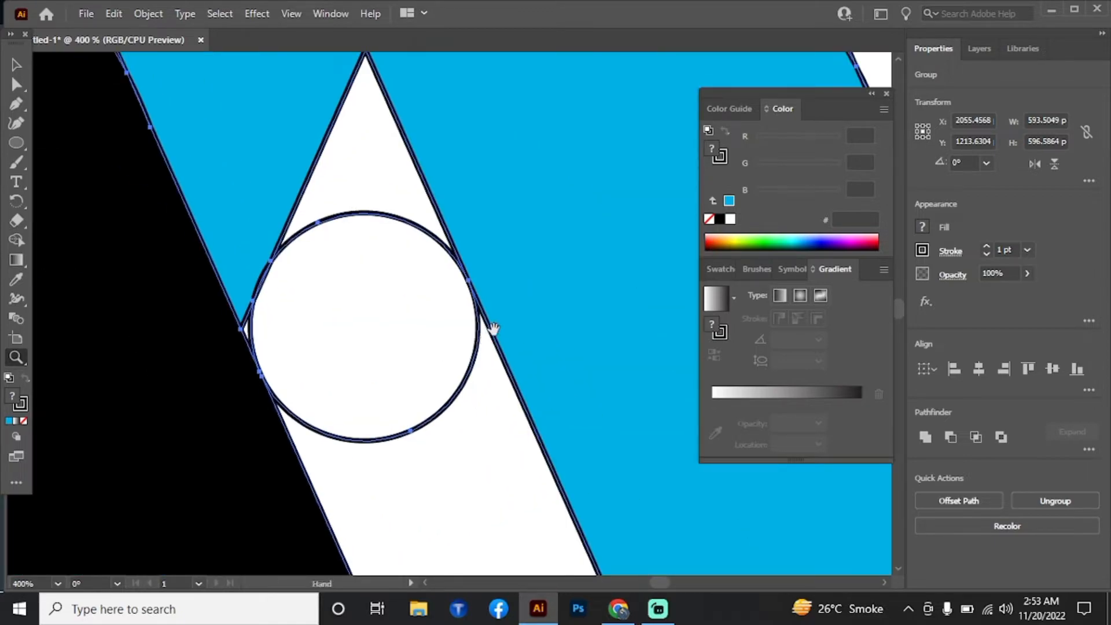
{"action": "left_click_drag", "start_coordinate": [493, 329], "coordinate": [494, 388]}
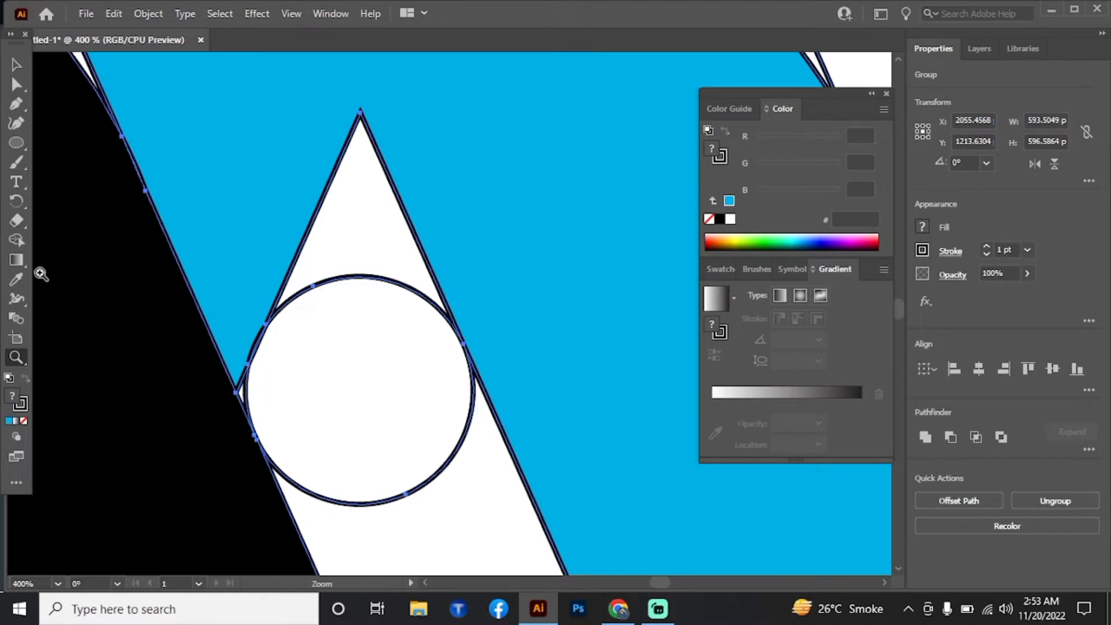
Deselect the artwork and directly select the small circle's anchor point where it meets the inner edge of the right blue band.
{"action": "left_click", "coordinate": [18, 235]}
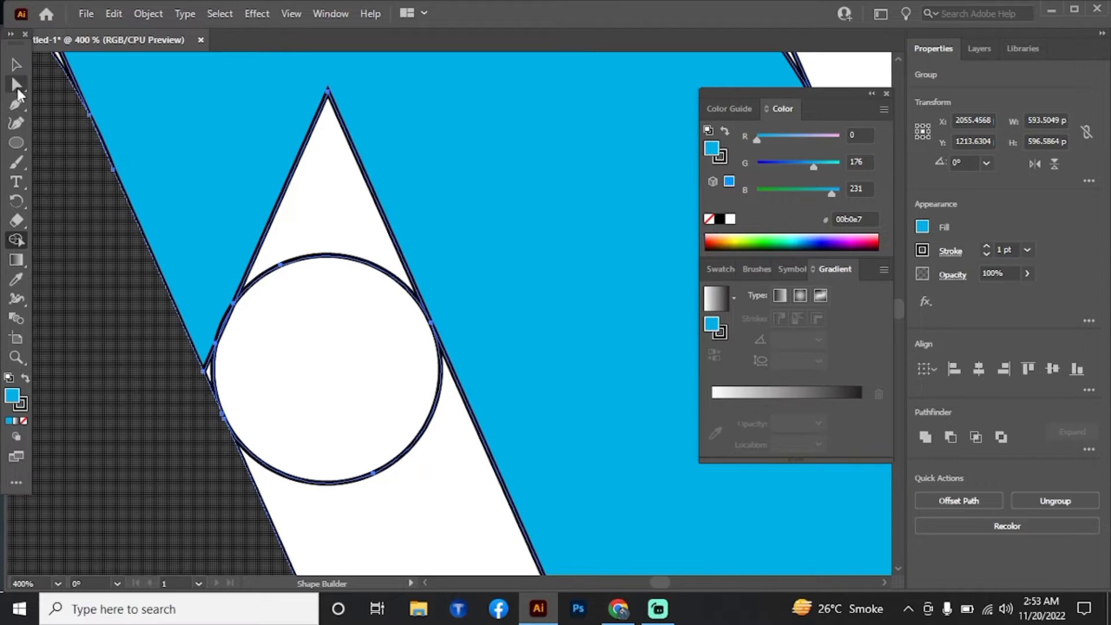
{"action": "left_click", "coordinate": [16, 85]}
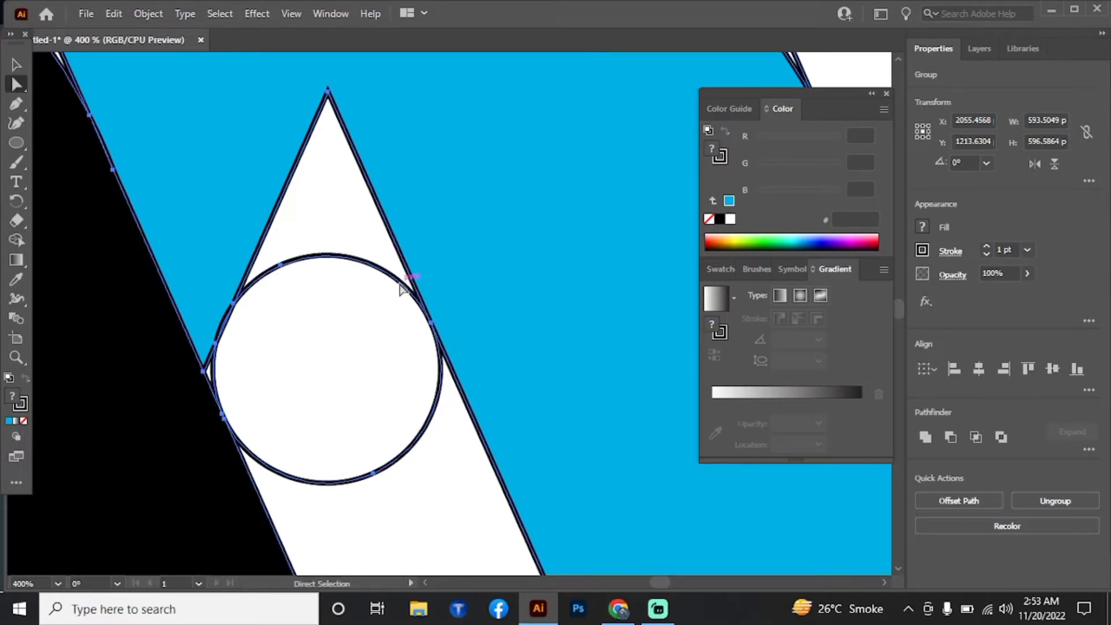
{"action": "left_click", "coordinate": [354, 246]}
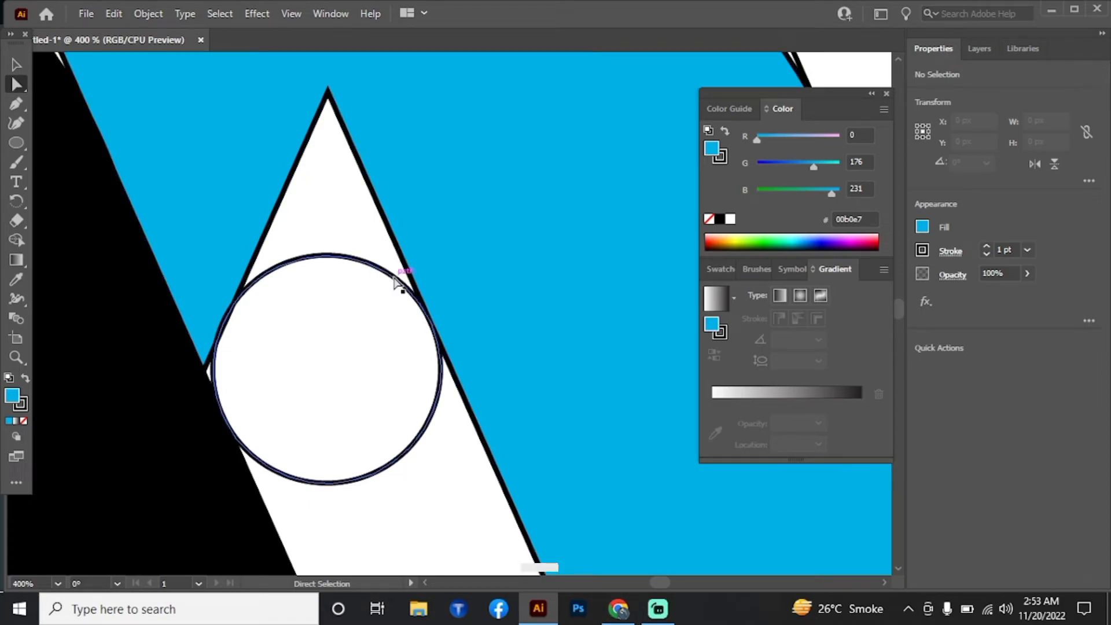
{"action": "left_click", "coordinate": [431, 323]}
{"action": "left_click", "coordinate": [433, 323]}
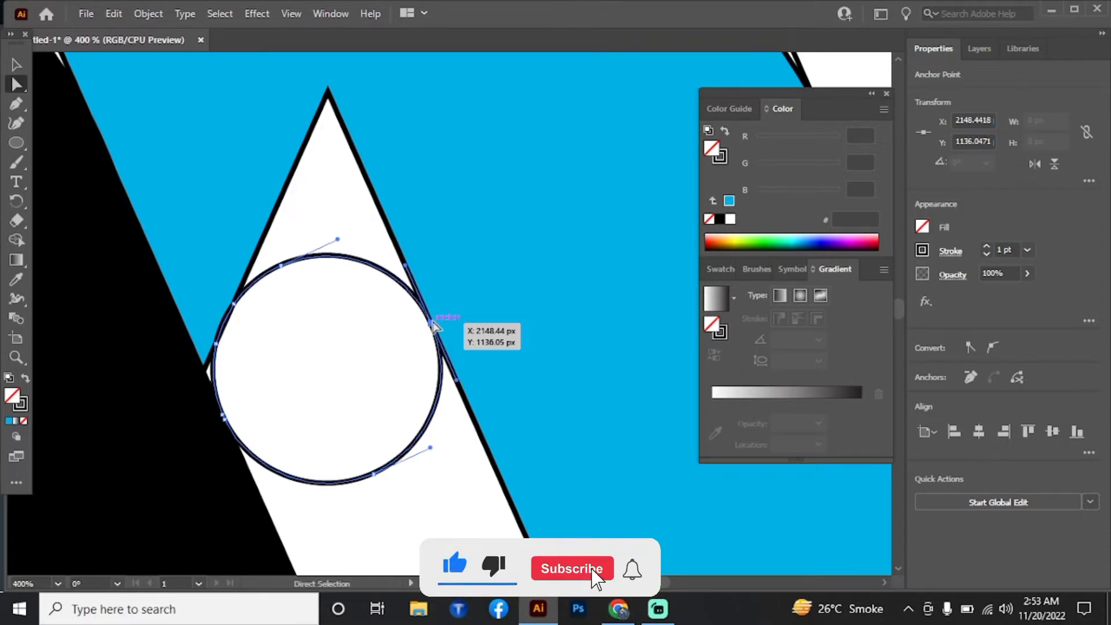
Directly select the paths around the two upper arches and small circles, and activate Shape Builder.
{"action": "key", "text": "z"}
{"action": "left_click", "coordinate": [373, 320], "text": "alt"}
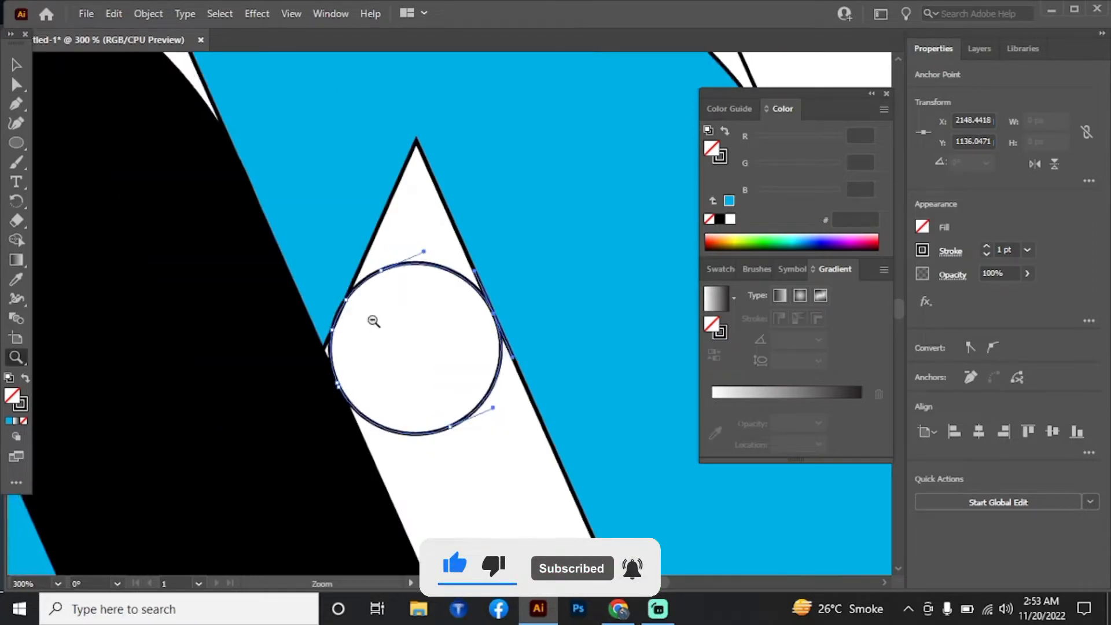
{"action": "left_click", "coordinate": [434, 340], "text": "alt"}
{"action": "left_click", "coordinate": [457, 326], "text": "alt"}
{"action": "left_click_drag", "start_coordinate": [633, 112], "coordinate": [244, 330]}
{"action": "left_click", "coordinate": [16, 240]}
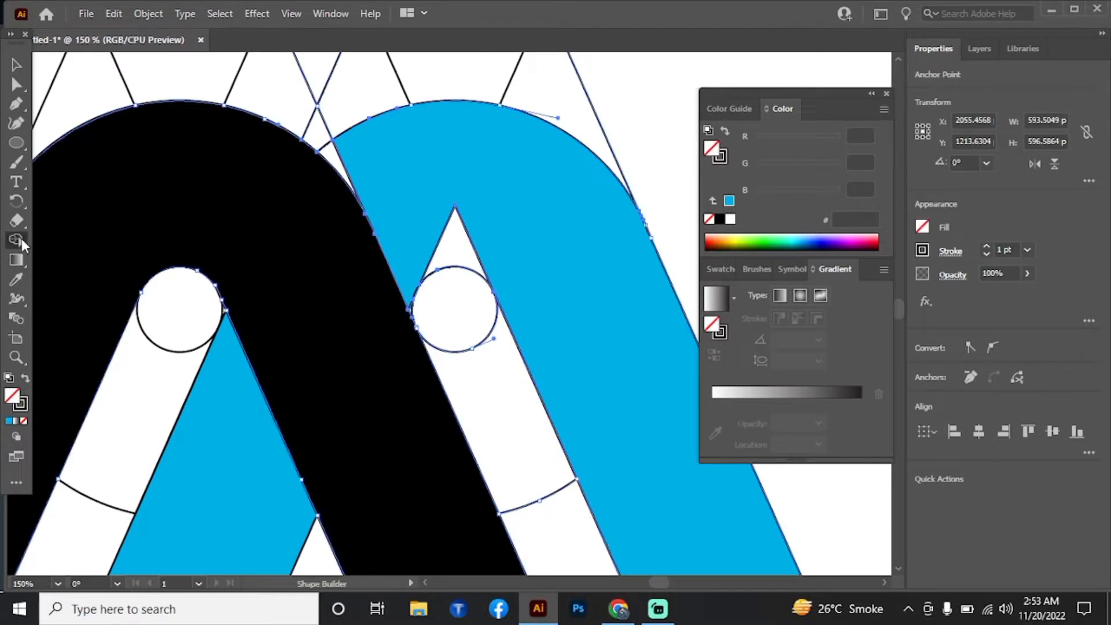
Try sampling the right blue band's appearance onto the selected paths with the Eyedropper, and undo it.
{"action": "key", "text": "i"}
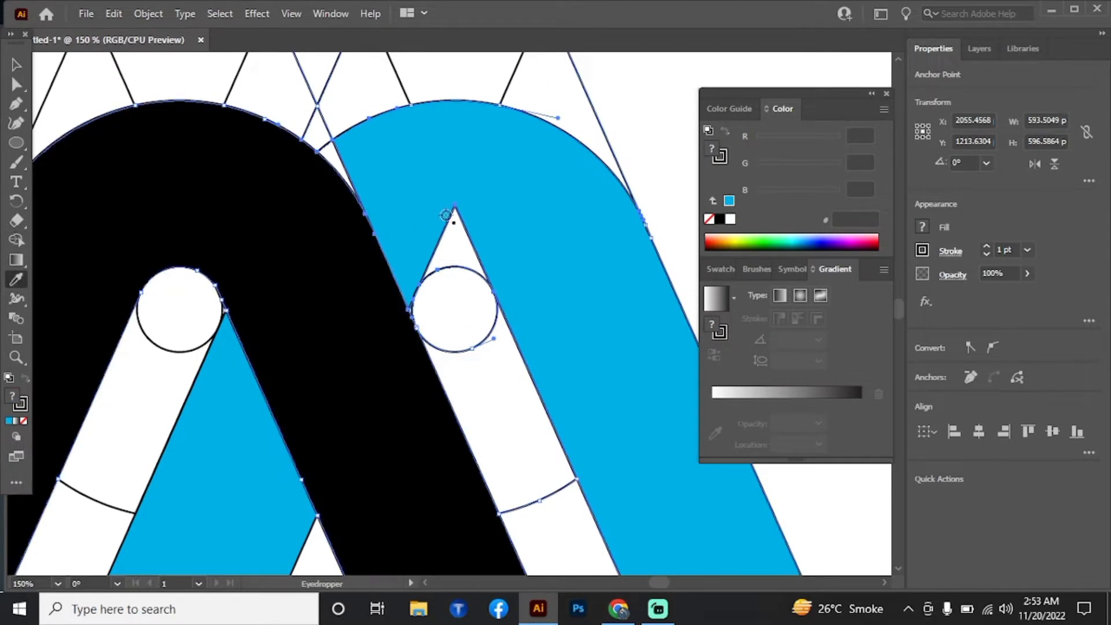
{"action": "left_click", "coordinate": [476, 181]}
{"action": "key", "text": "ctrl+z"}
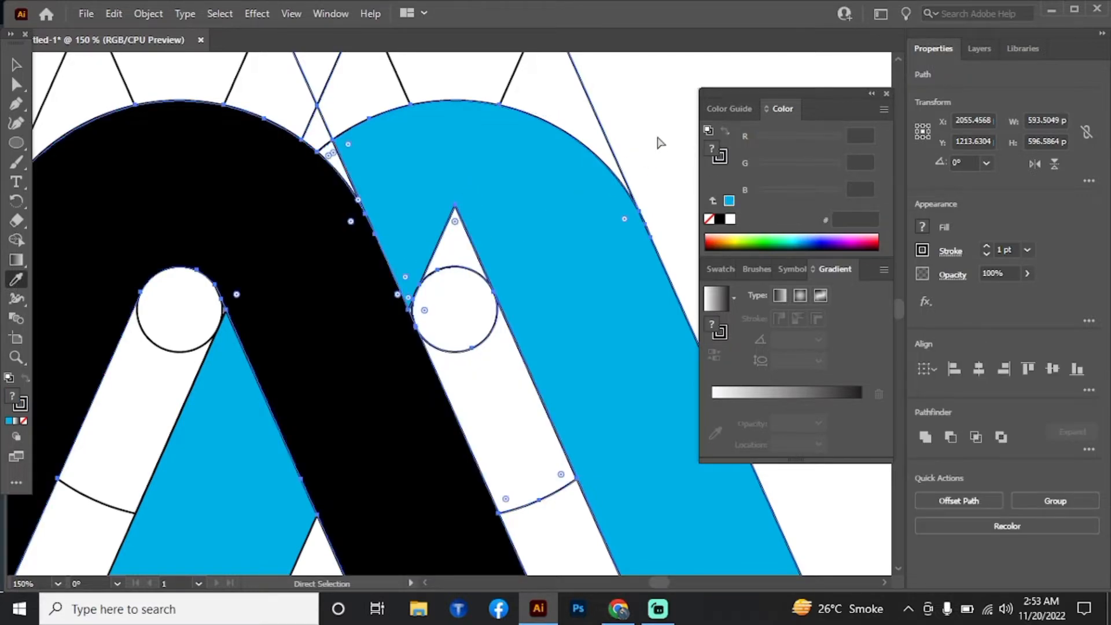
Sample the right band's blue fill with nothing selected, reselect the upper paths, and merge the sliver between the two arches into the blue band.
{"action": "key", "text": "ctrl+shift+a"}
{"action": "left_click", "coordinate": [515, 217]}
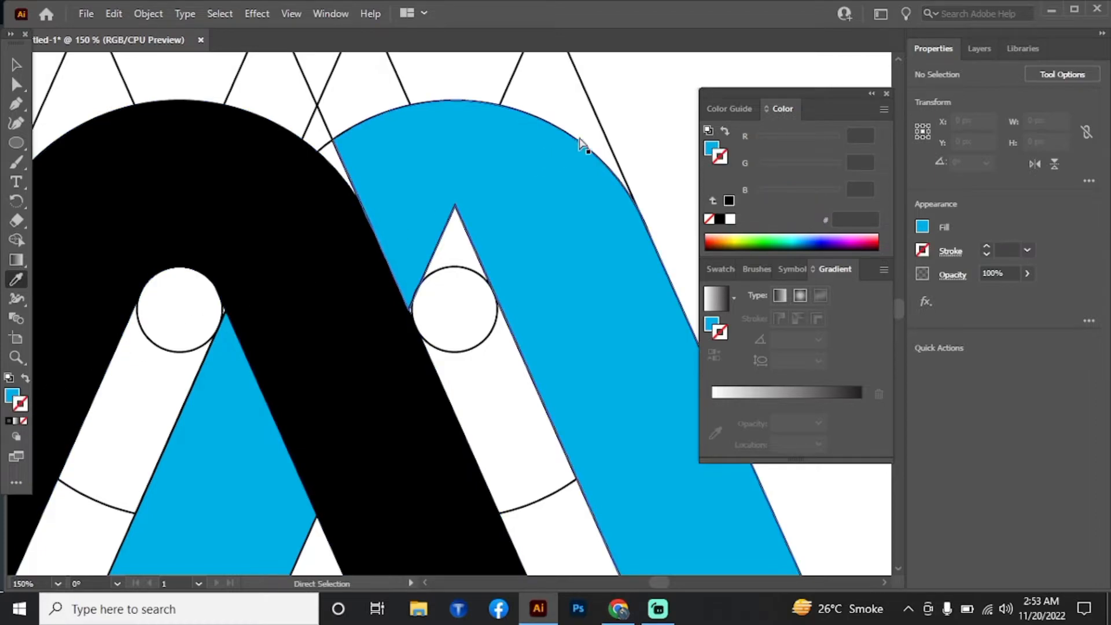
{"action": "key", "text": "ctrl+a"}
{"action": "key", "text": "shift+m"}
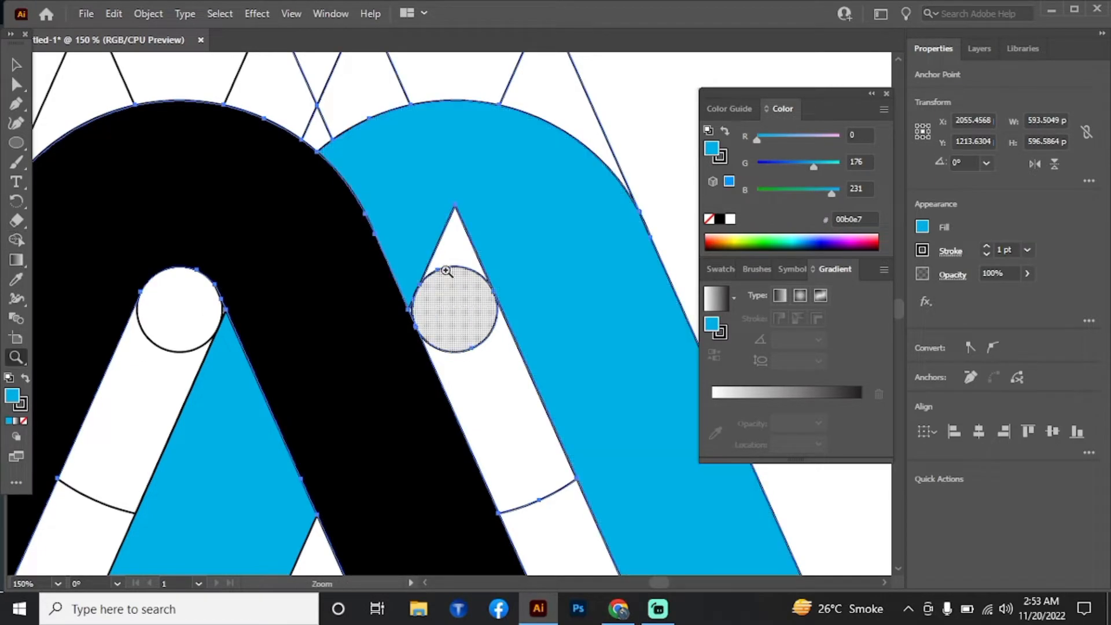
Examine the right small circle and the pointed gap above it up close with Shape Builder active.
{"action": "key", "text": "z"}
{"action": "left_click", "coordinate": [488, 280]}
{"action": "left_click", "coordinate": [338, 359]}
{"action": "left_click", "coordinate": [370, 290]}
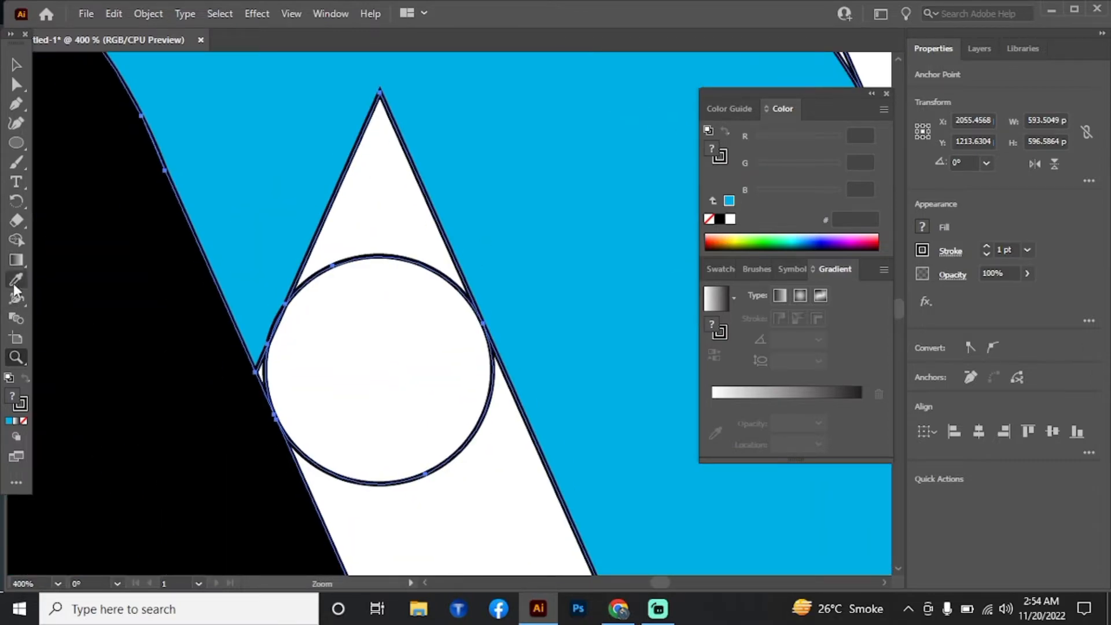
{"action": "left_click", "coordinate": [16, 242]}
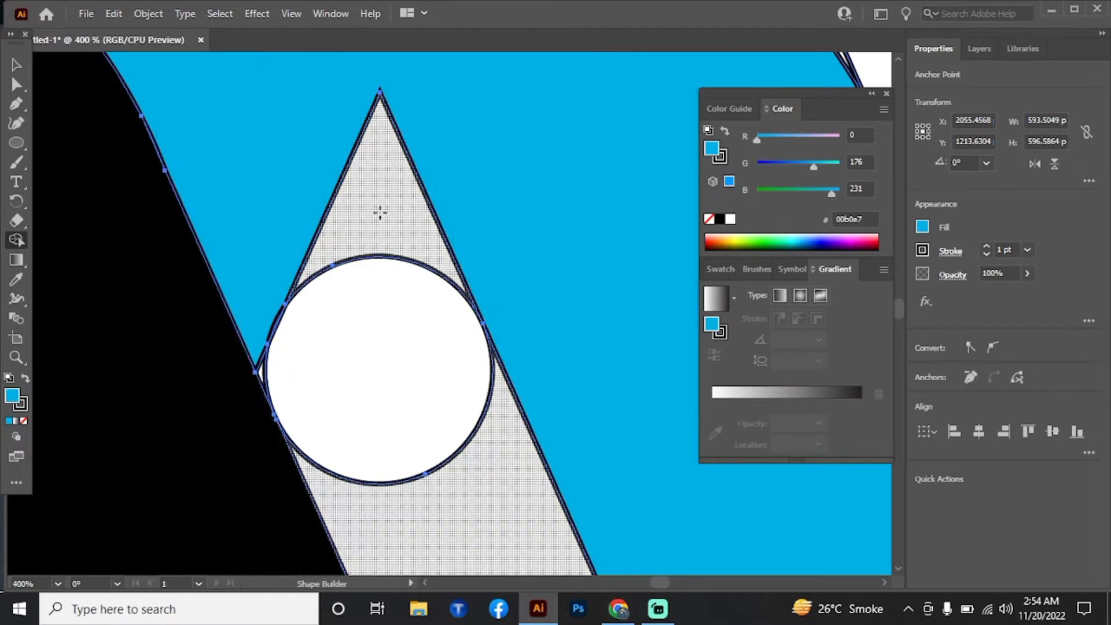
{"action": "left_click_drag", "start_coordinate": [429, 283], "coordinate": [318, 134]}
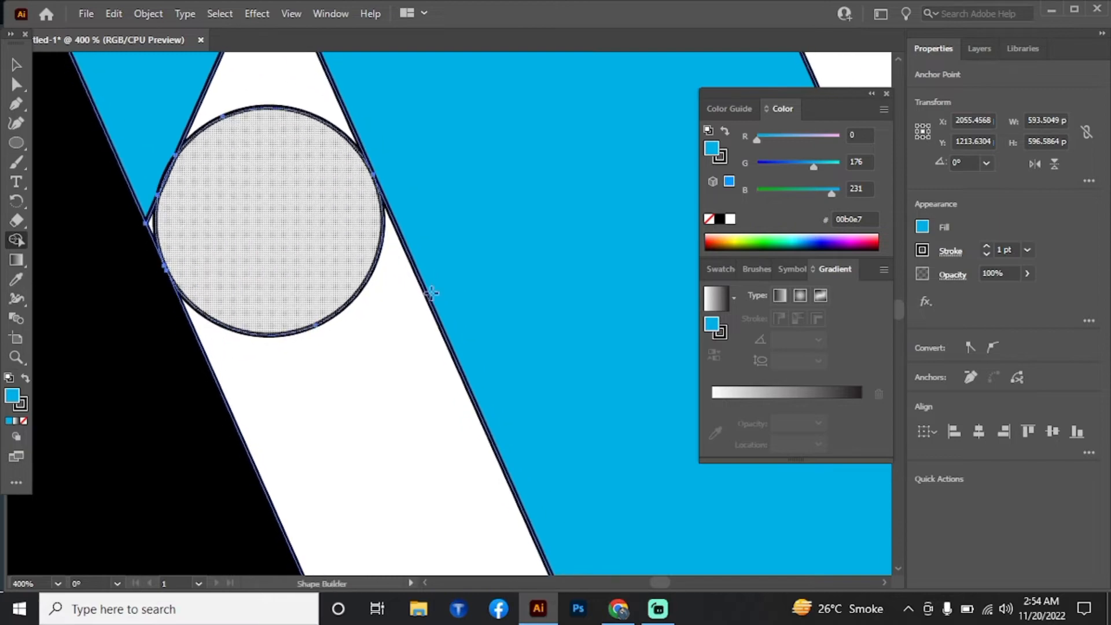
{"action": "key", "text": "z"}
{"action": "left_click", "coordinate": [472, 324], "text": "alt"}
{"action": "left_click", "coordinate": [472, 324], "text": "alt"}
{"action": "left_click", "coordinate": [428, 294], "text": "alt"}
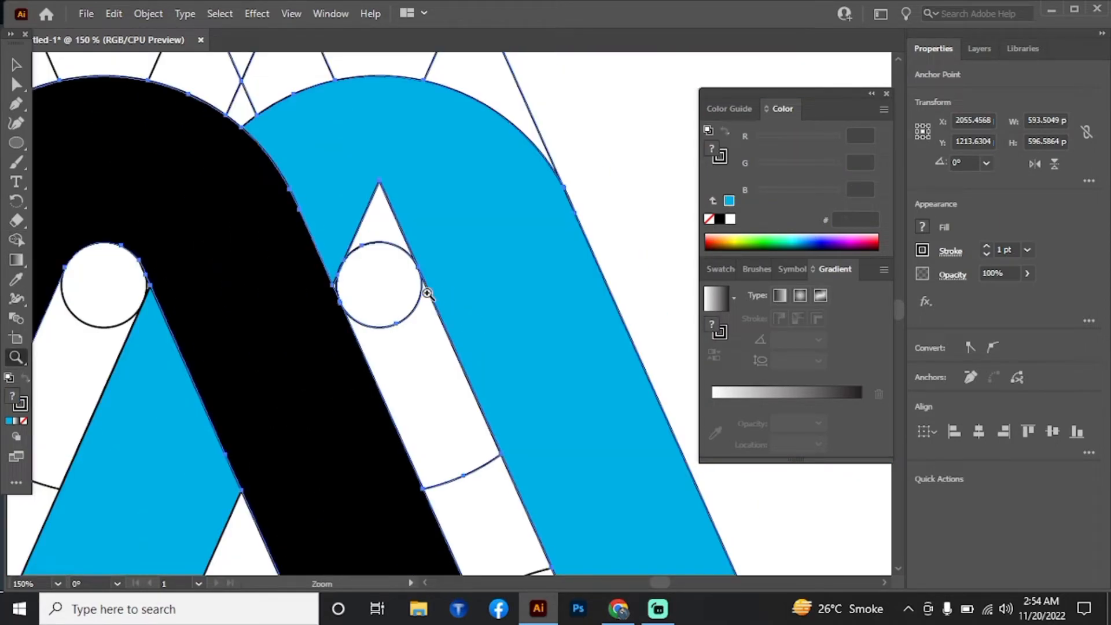
Merge the tiny sliver between the black band and the right small circle into the blue band with Shape Builder.
{"action": "left_click", "coordinate": [422, 296]}
{"action": "left_click", "coordinate": [412, 301]}
{"action": "left_click", "coordinate": [411, 308]}
{"action": "left_click", "coordinate": [411, 310]}
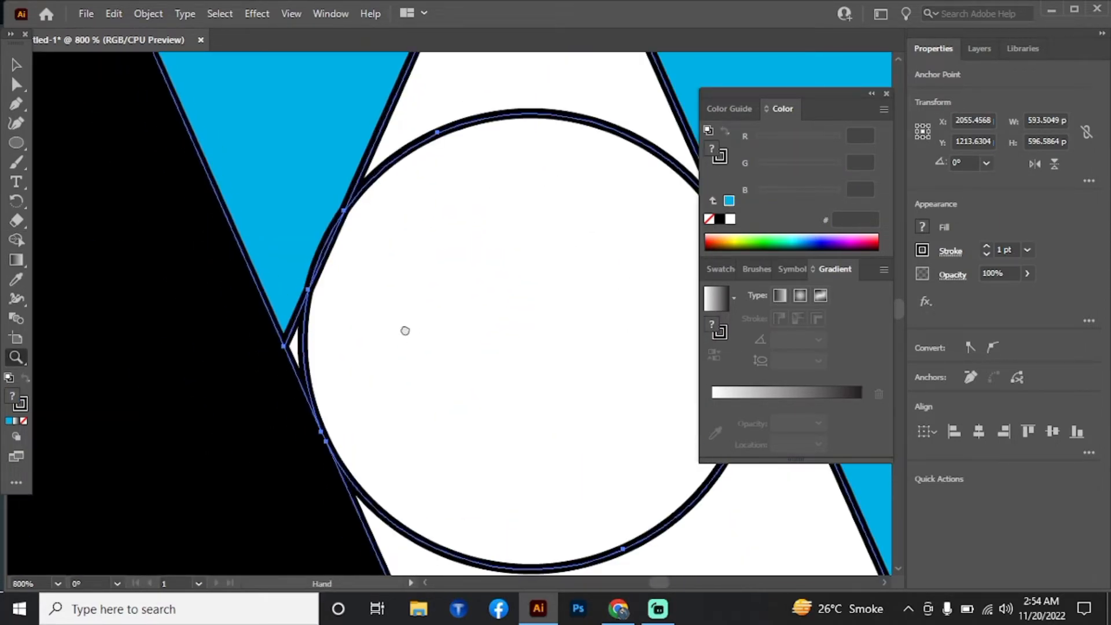
{"action": "key", "text": "shift+m"}
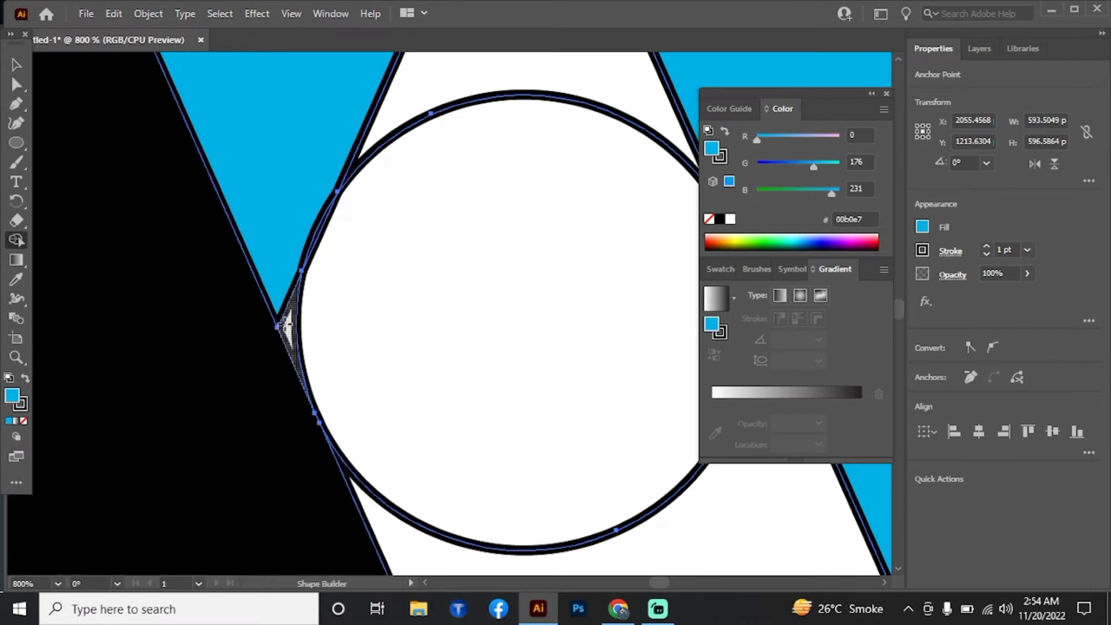
{"action": "left_click_drag", "start_coordinate": [288, 324], "coordinate": [287, 264]}
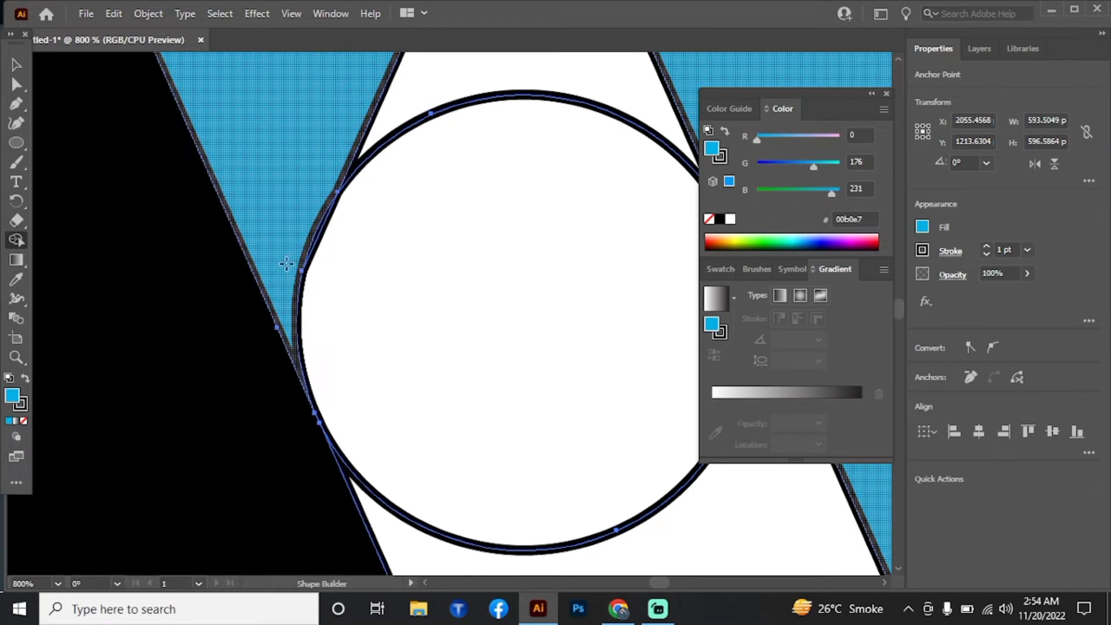
Check the merged area around the right small circle, both from a distance and up close.
{"action": "key", "text": "z"}
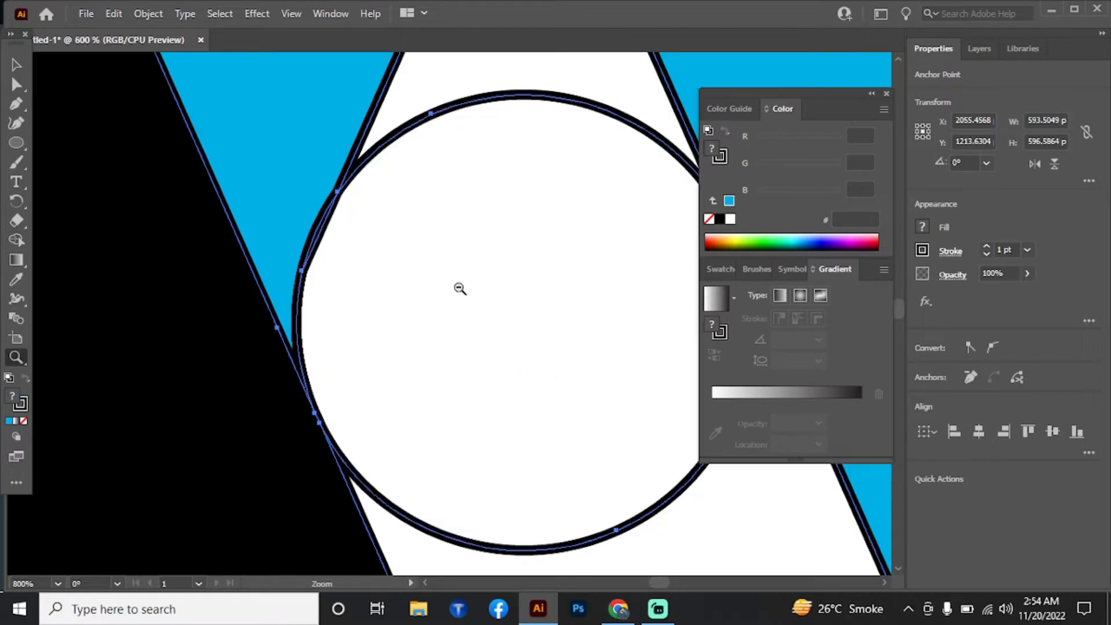
{"action": "left_click", "coordinate": [458, 287], "text": "alt"}
{"action": "left_click", "coordinate": [457, 286], "text": "alt"}
{"action": "left_click", "coordinate": [442, 316], "text": "alt"}
{"action": "left_click", "coordinate": [443, 315], "text": "alt"}
{"action": "left_click", "coordinate": [453, 321], "text": "alt"}
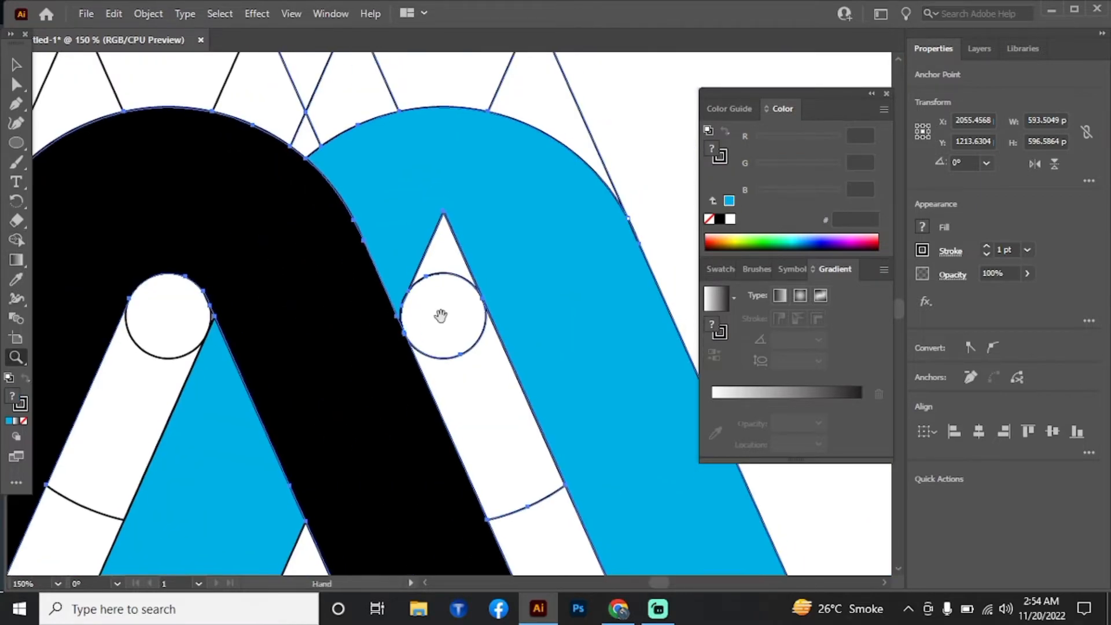
{"action": "left_click", "coordinate": [447, 317]}
{"action": "left_click", "coordinate": [446, 318]}
{"action": "left_click", "coordinate": [446, 318]}
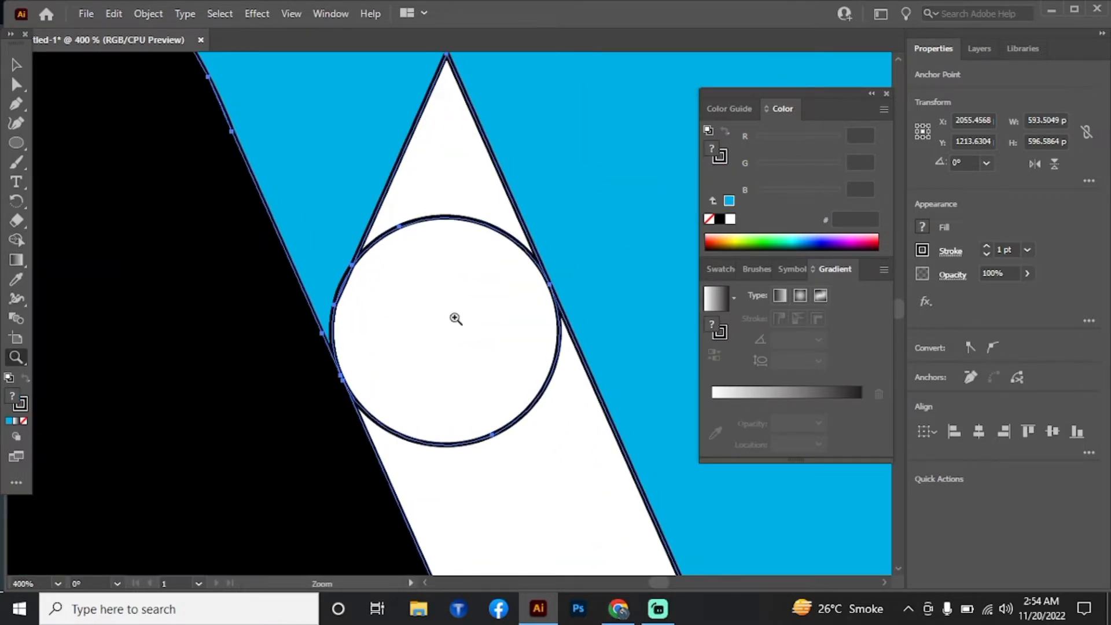
{"action": "left_click", "coordinate": [454, 319]}
Clear the selection, directly select the right small circle, and nudge its anchor points slightly where it touches the adjacent bands.
{"action": "key", "text": "v"}
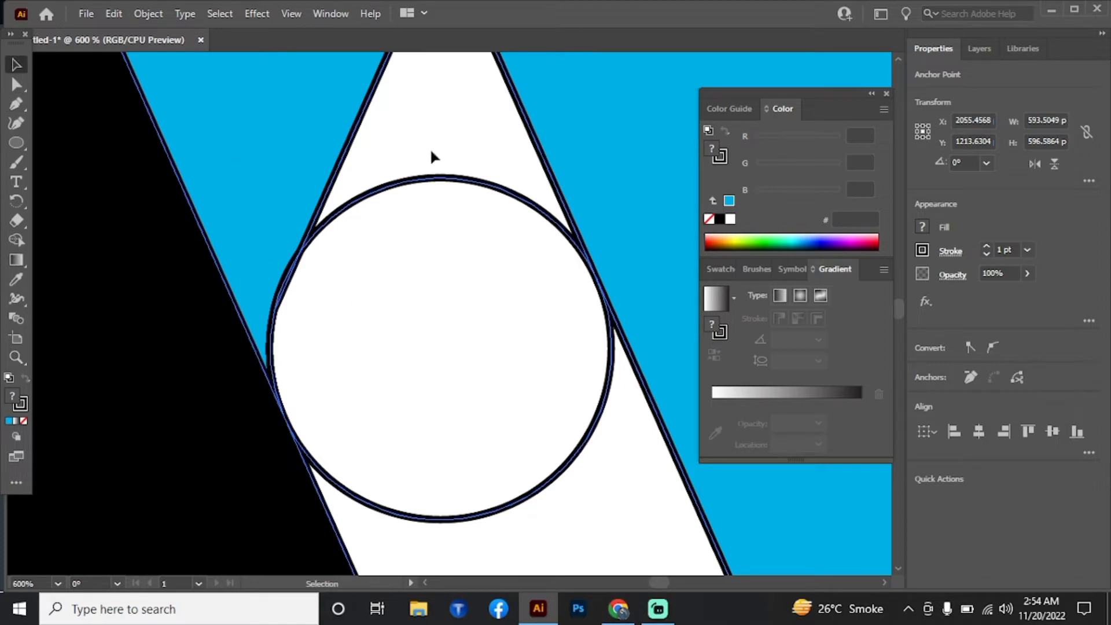
{"action": "left_click", "coordinate": [447, 130]}
{"action": "left_click", "coordinate": [520, 204]}
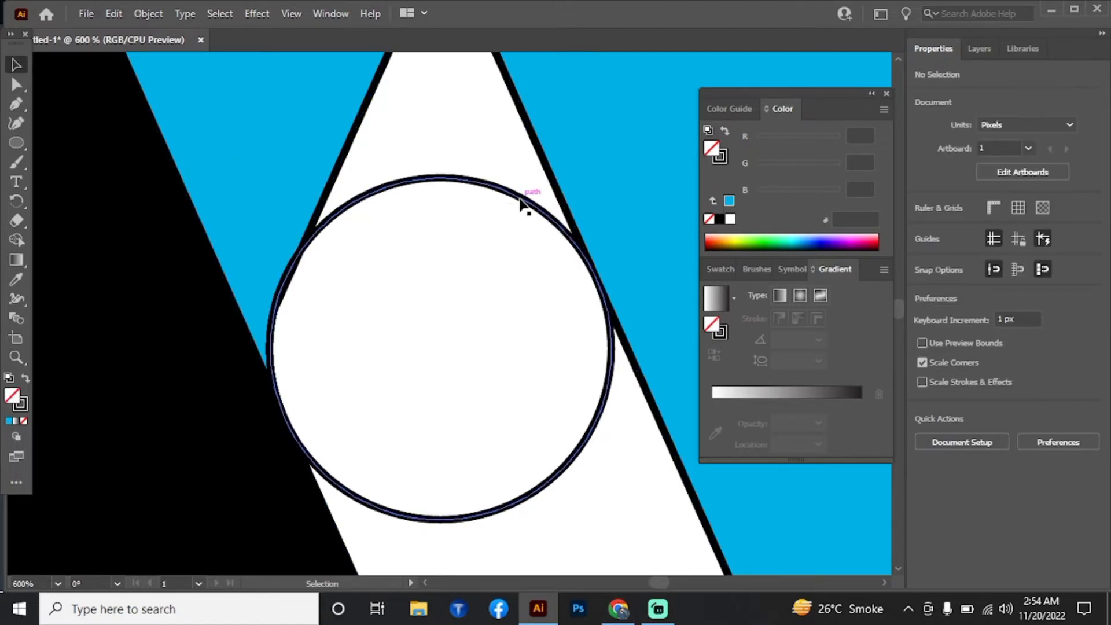
{"action": "left_click_drag", "start_coordinate": [519, 203], "coordinate": [450, 214]}
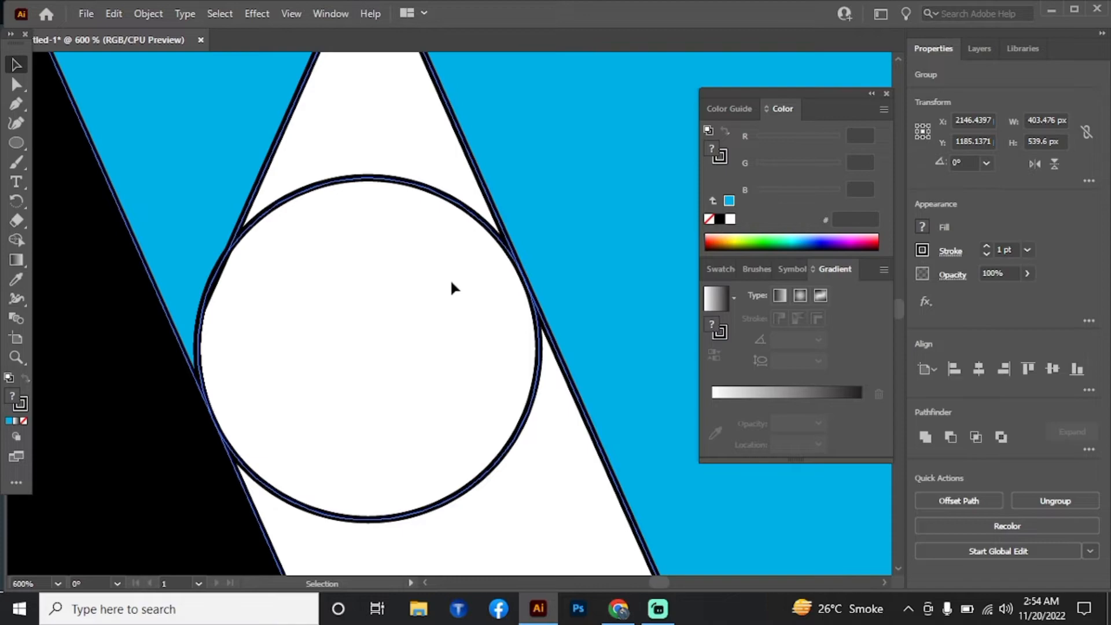
{"action": "left_click", "coordinate": [17, 84]}
{"action": "left_click", "coordinate": [396, 190]}
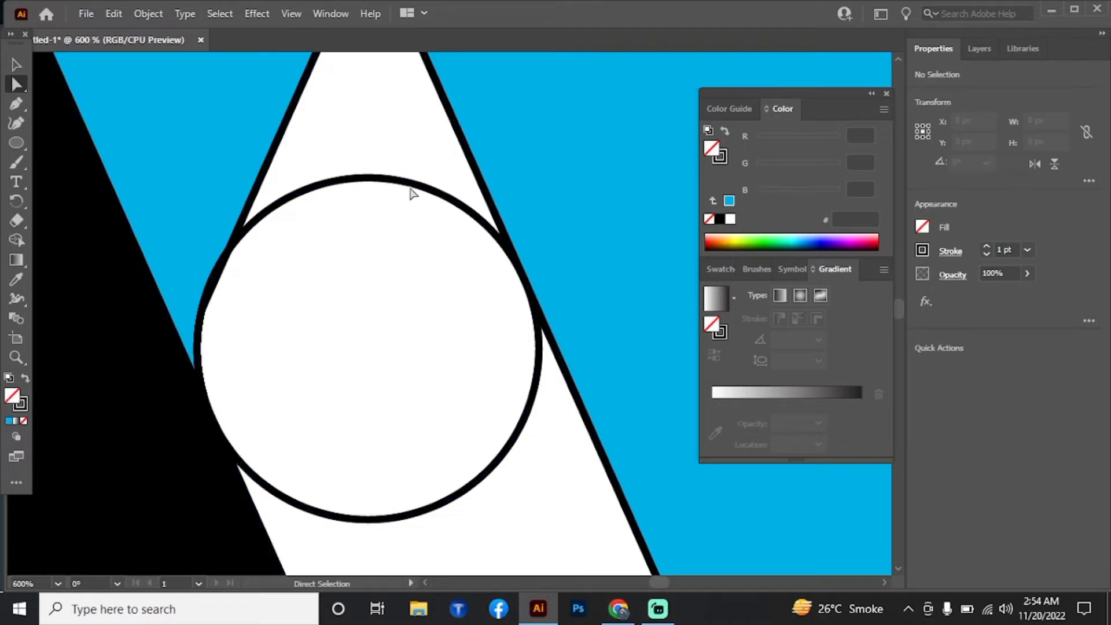
{"action": "left_click", "coordinate": [415, 182]}
{"action": "mouse_move", "coordinate": [526, 280]}
{"action": "left_mouse_down"}
{"action": "mouse_move", "coordinate": [534, 290]}
{"action": "mouse_move", "coordinate": [527, 281]}
{"action": "left_mouse_up"}
{"action": "mouse_move", "coordinate": [207, 312]}
{"action": "left_mouse_down"}
{"action": "mouse_move", "coordinate": [211, 320]}
{"action": "mouse_move", "coordinate": [211, 311]}
{"action": "left_mouse_up"}
Deselect the artwork and pick up the right band's blue, 00b0e7, as the fill colour for Shape Builder.
{"action": "key", "text": "z"}
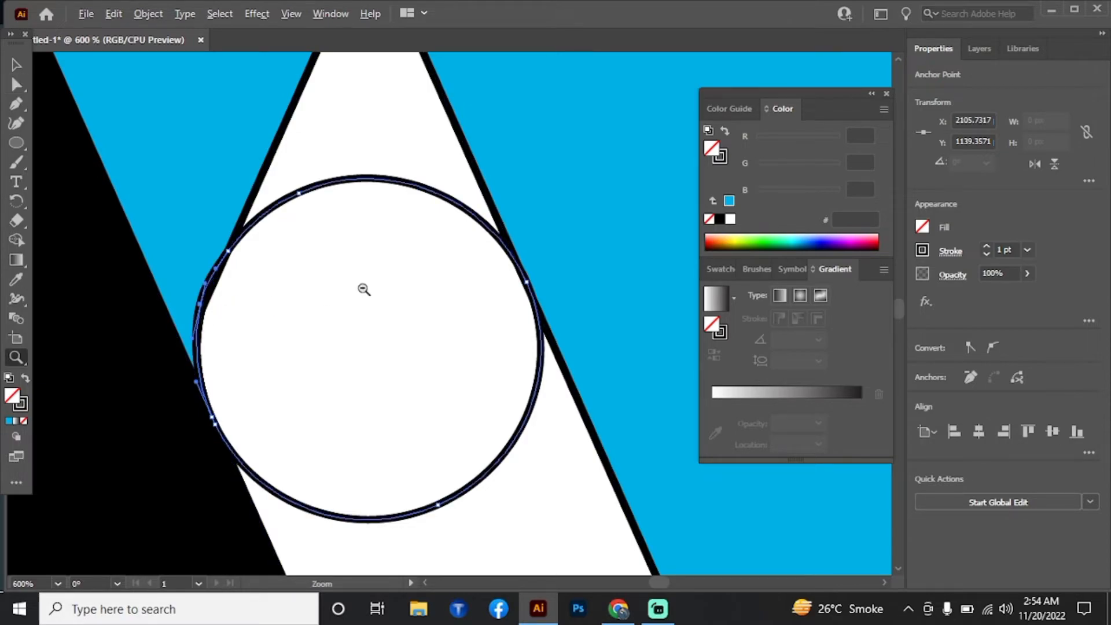
{"action": "left_click", "coordinate": [421, 370], "text": "alt"}
{"action": "left_click", "coordinate": [421, 370], "text": "alt"}
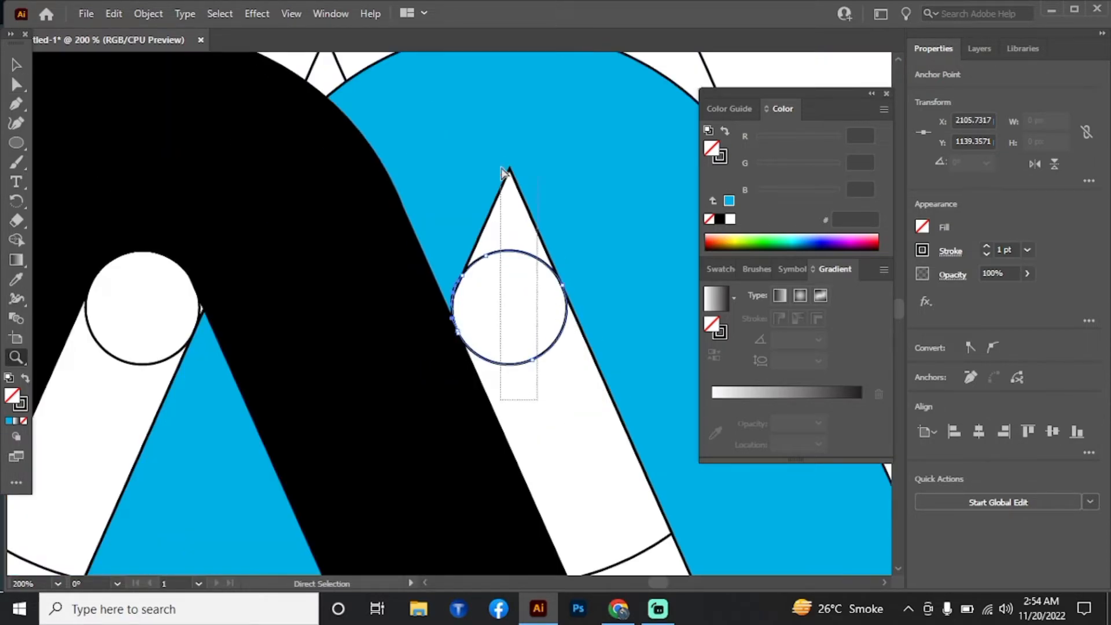
{"action": "key", "text": "ctrl+a"}
{"action": "left_click", "coordinate": [17, 240]}
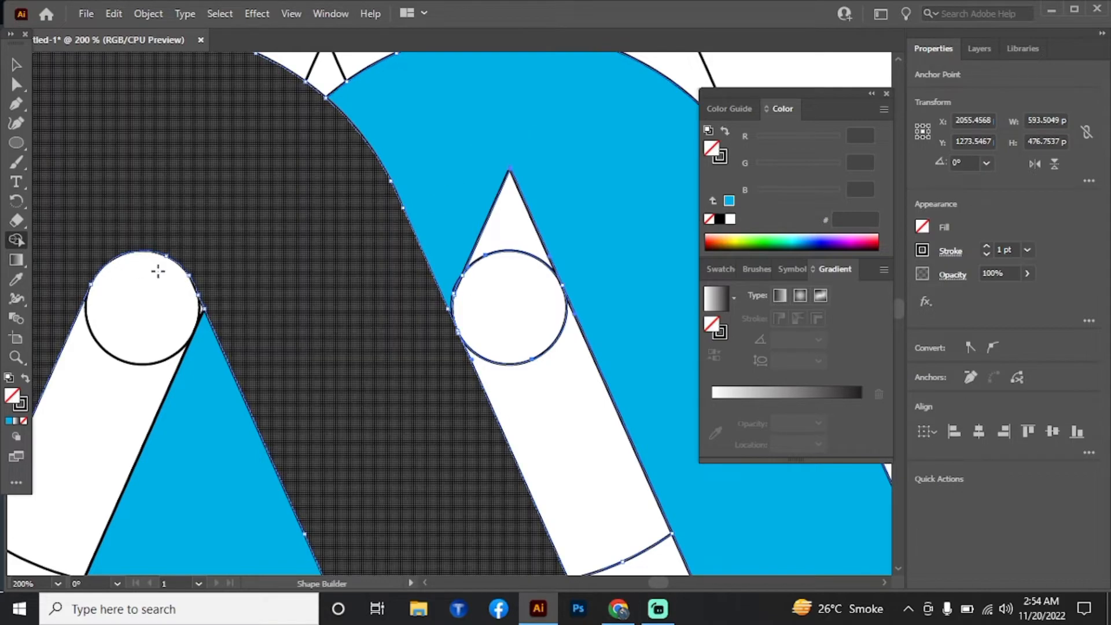
{"action": "key", "text": "ctrl+shift+a"}
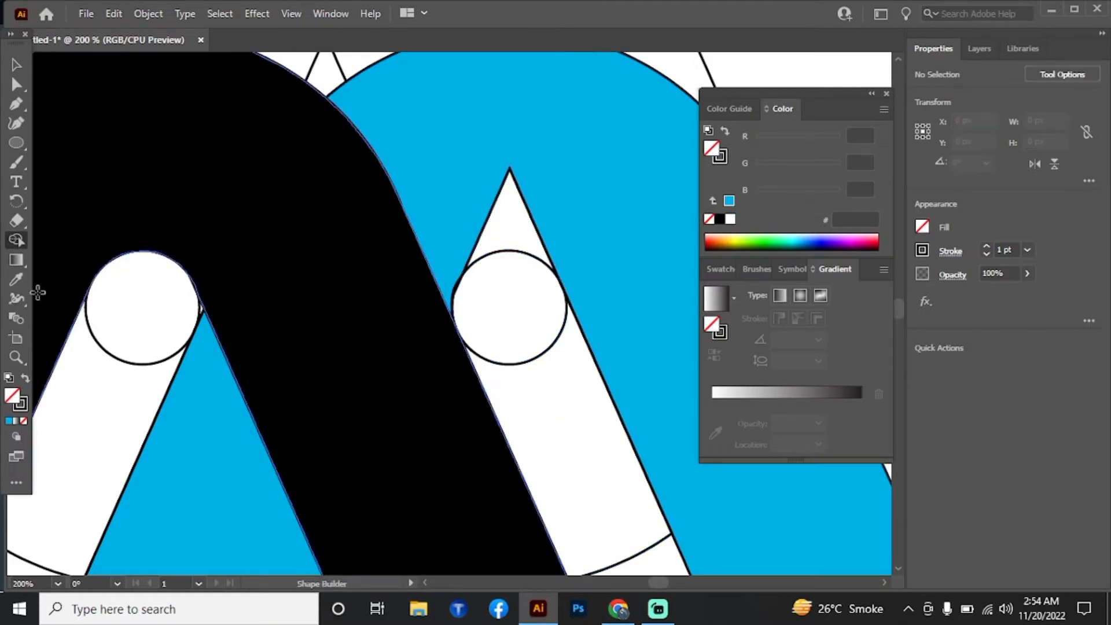
{"action": "left_click", "coordinate": [17, 280]}
{"action": "left_click", "coordinate": [453, 159], "text": "ctrl"}
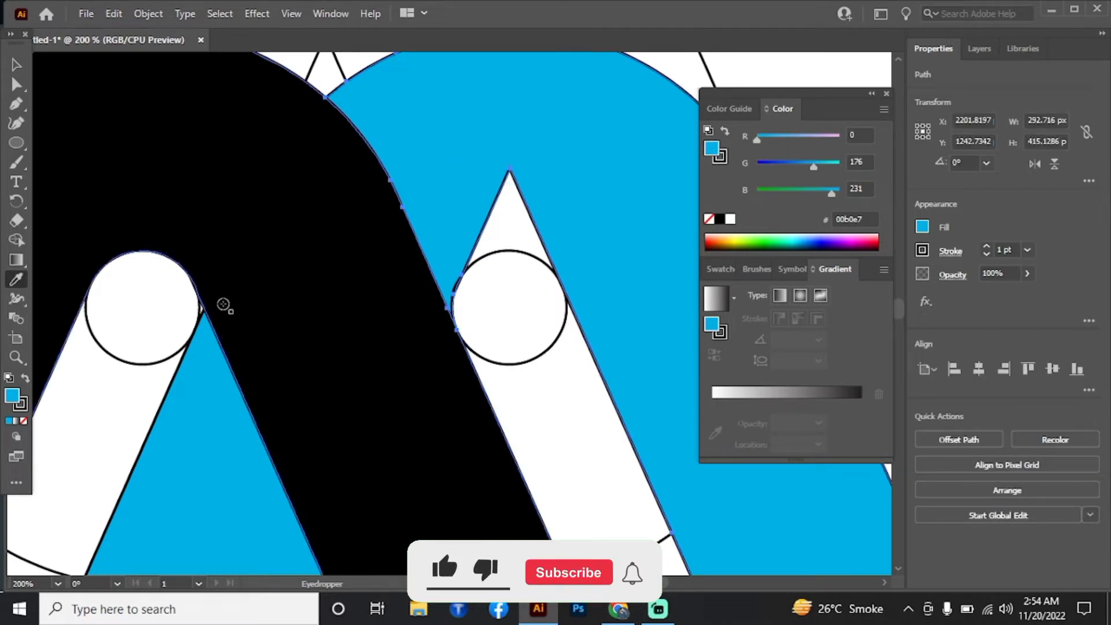
Directly select the paths around the right small circle and merge the pointed gap above it into the blue band with Shape Builder.
{"action": "left_click", "coordinate": [17, 240]}
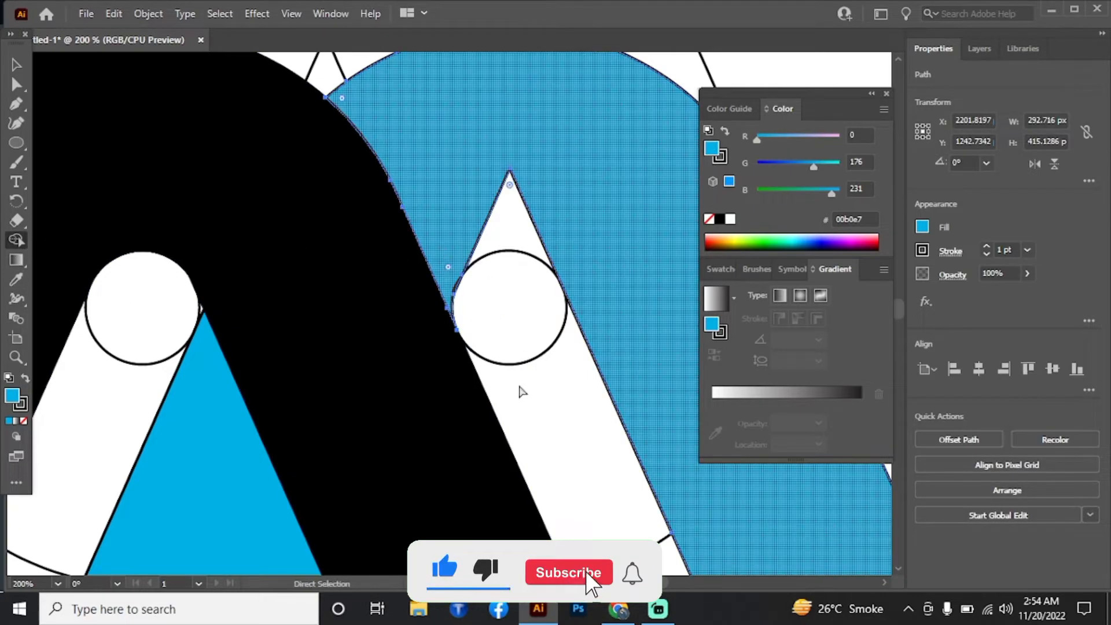
{"action": "key", "text": "ctrl+a"}
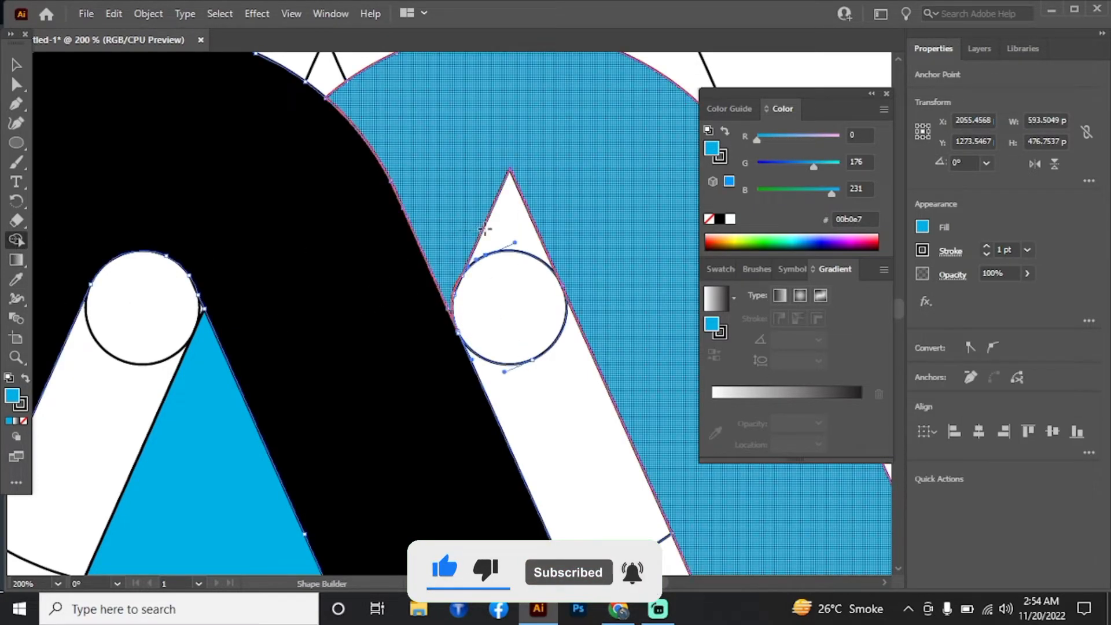
{"action": "left_click", "coordinate": [546, 235]}
{"action": "key", "text": "z"}
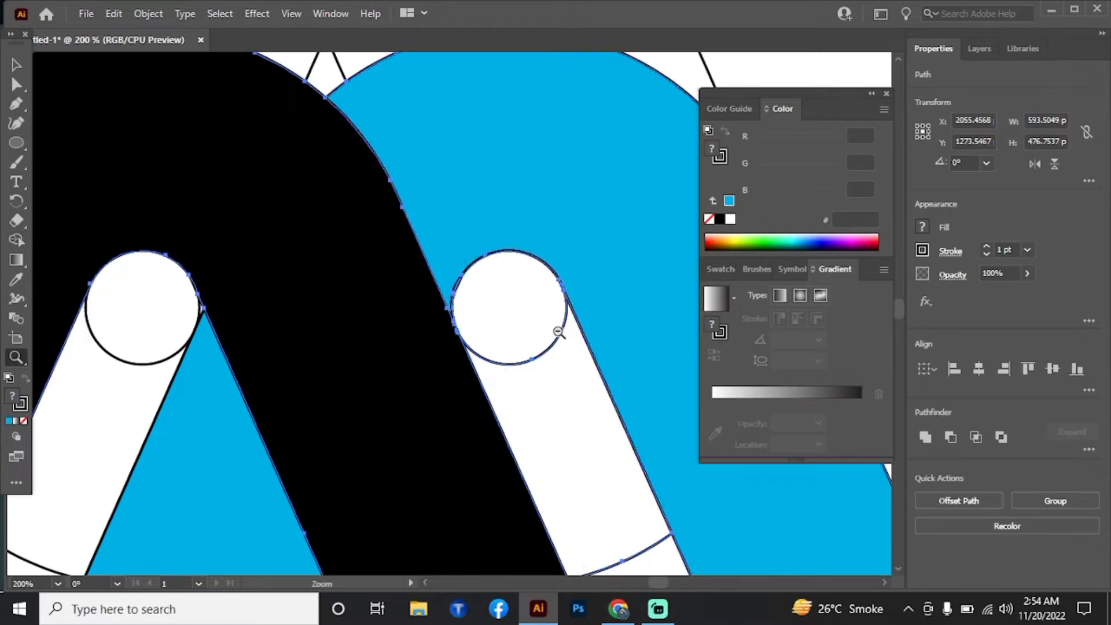
{"action": "left_click", "coordinate": [489, 346], "text": "alt"}
{"action": "left_click", "coordinate": [489, 346], "text": "alt"}
{"action": "left_click", "coordinate": [490, 346], "text": "alt"}
{"action": "left_click", "coordinate": [463, 347], "text": "alt"}
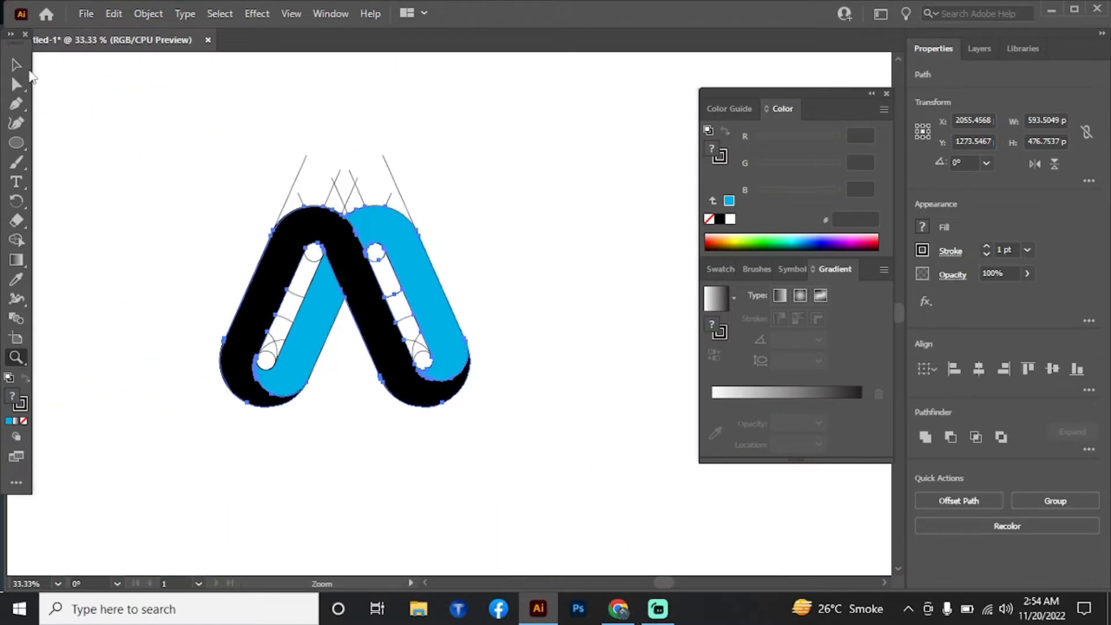
Select the entire logo artwork, including the leftover construction lines above the arches.
{"action": "left_click", "coordinate": [17, 65]}
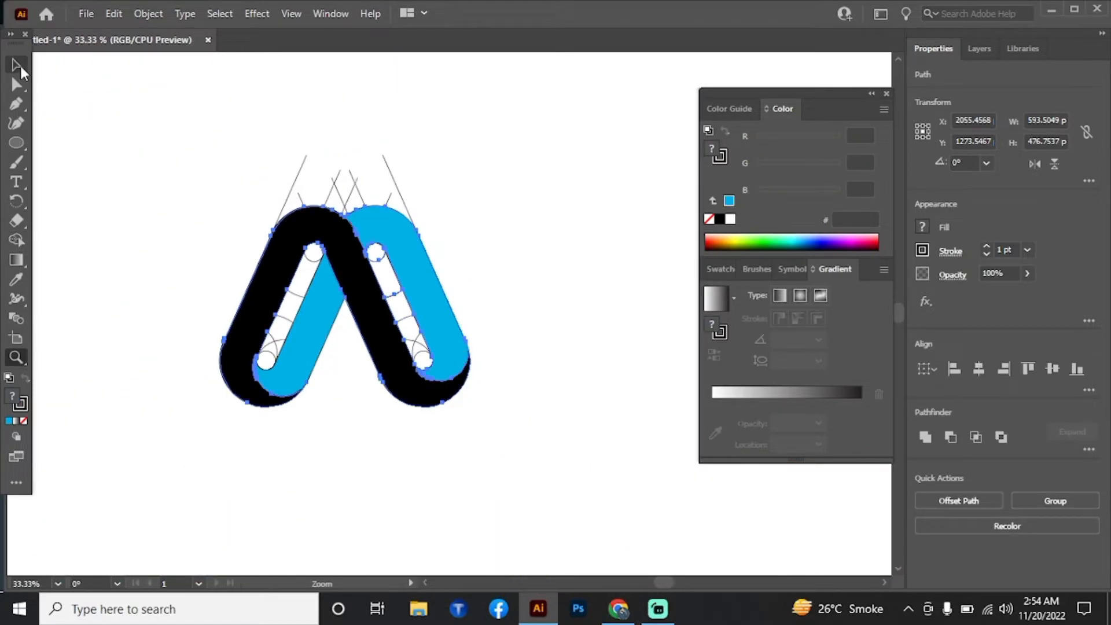
{"action": "left_click", "coordinate": [545, 264]}
{"action": "left_click", "coordinate": [431, 298]}
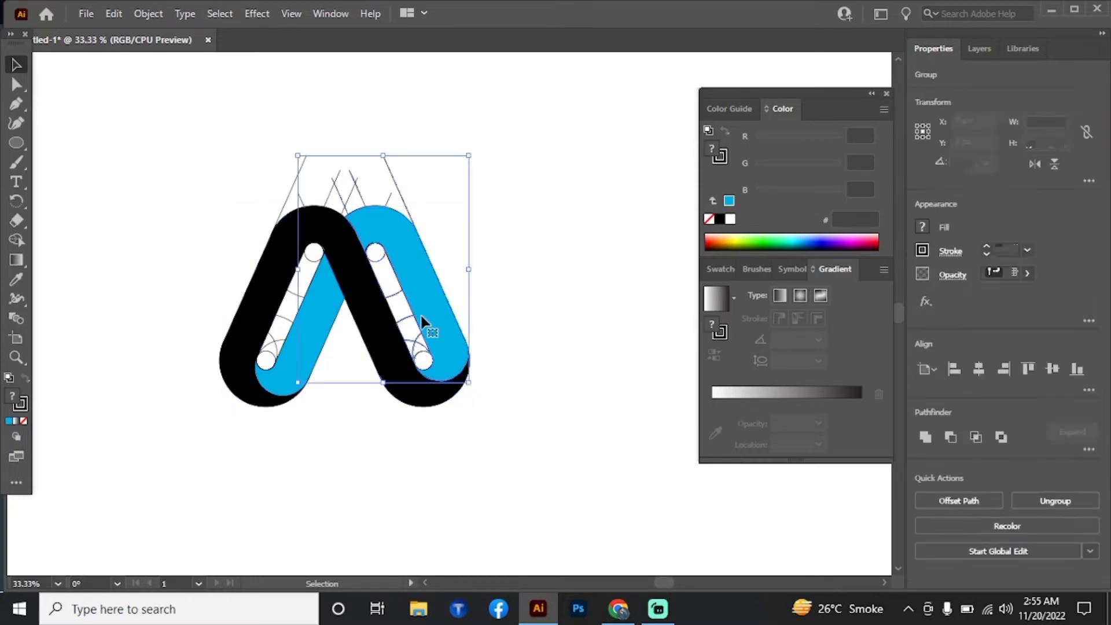
{"action": "left_click", "coordinate": [374, 316], "text": "shift"}
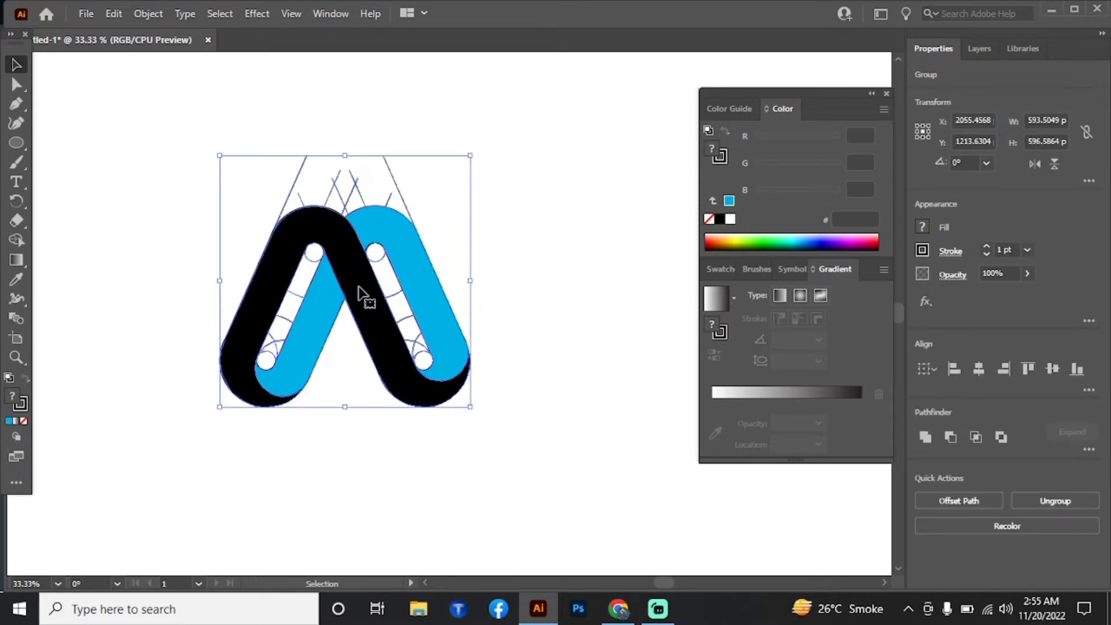
{"action": "key", "text": "z"}
{"action": "left_click_drag", "start_coordinate": [451, 294], "coordinate": [463, 315]}
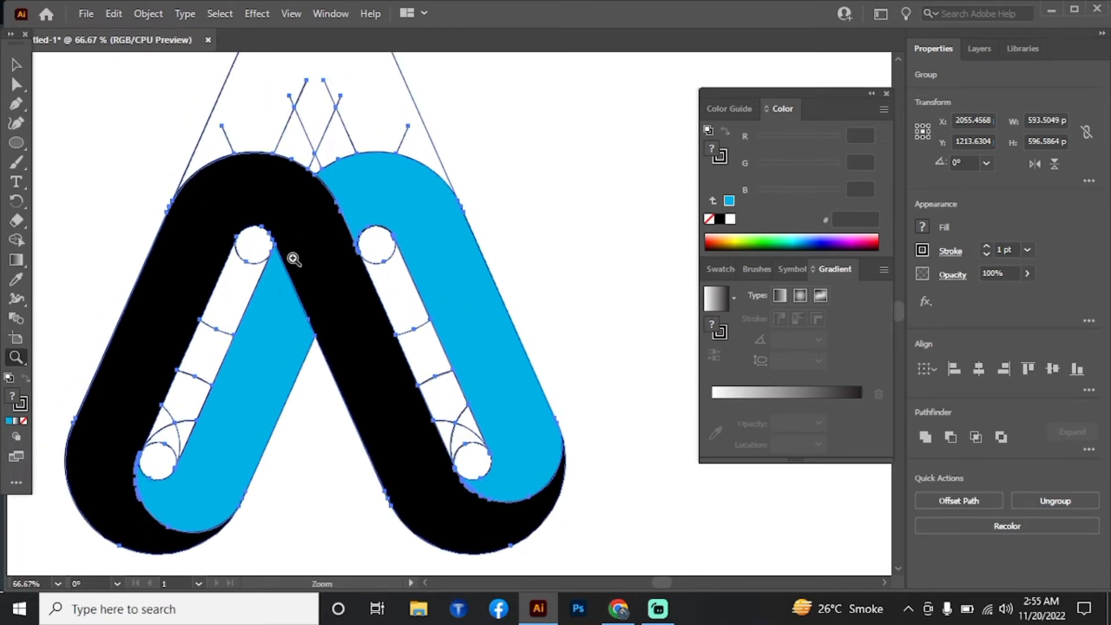
{"action": "left_click", "coordinate": [16, 65]}
{"action": "left_click", "coordinate": [123, 138]}
{"action": "left_click_drag", "start_coordinate": [122, 142], "coordinate": [142, 208]}
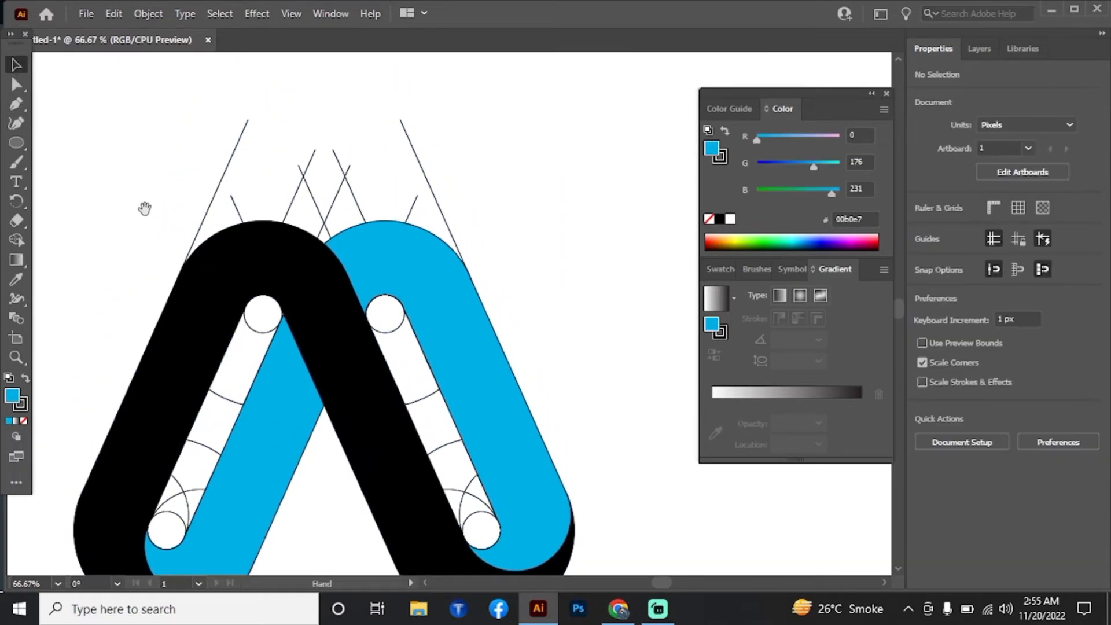
{"action": "left_click_drag", "start_coordinate": [128, 170], "coordinate": [532, 285]}
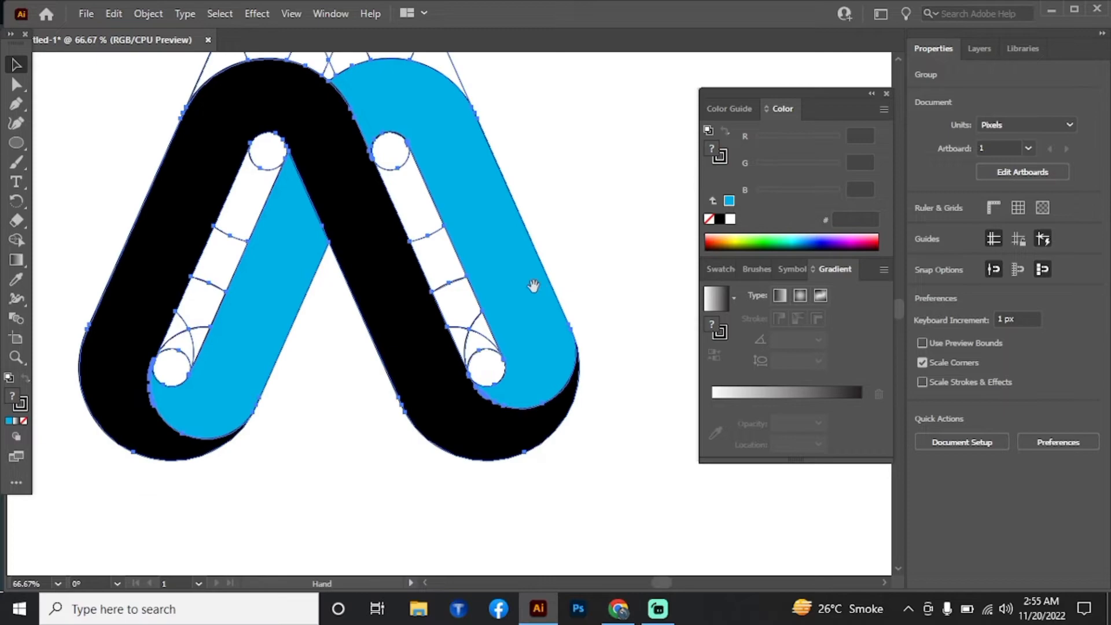
{"action": "left_click_drag", "start_coordinate": [312, 215], "coordinate": [342, 347]}
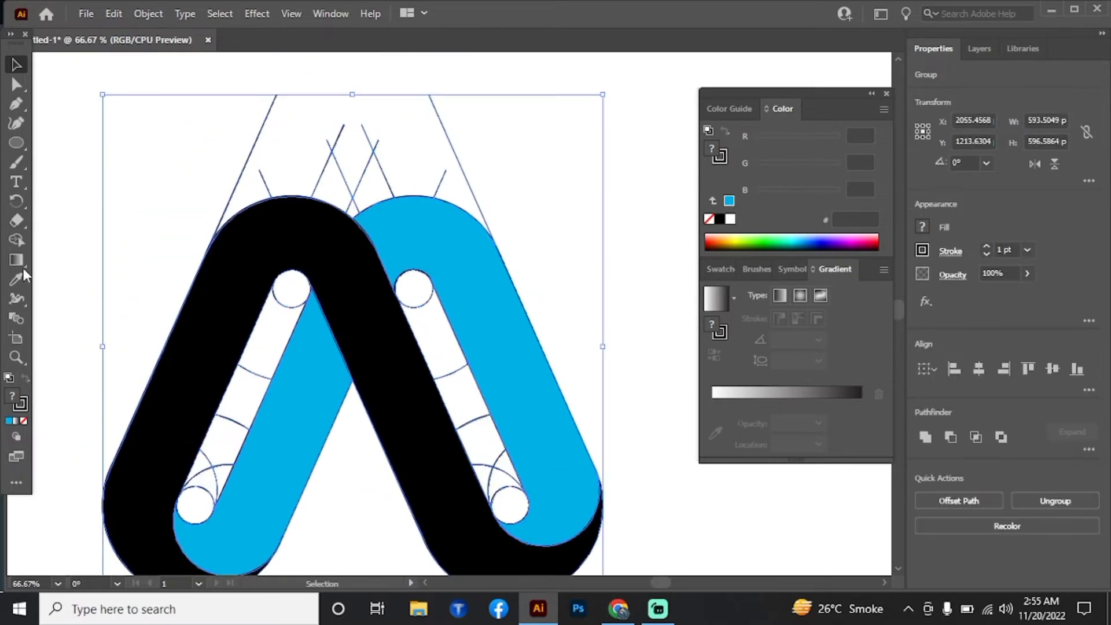
Remove the leftover construction line ends and the small gap piece above the two arches with Shape Builder.
{"action": "left_click", "coordinate": [16, 241]}
{"action": "mouse_move", "coordinate": [214, 195]}
{"action": "left_mouse_down"}
{"action": "mouse_move", "coordinate": [360, 165]}
{"action": "mouse_move", "coordinate": [458, 159]}
{"action": "mouse_move", "coordinate": [316, 138]}
{"action": "mouse_move", "coordinate": [236, 146]}
{"action": "left_mouse_up"}
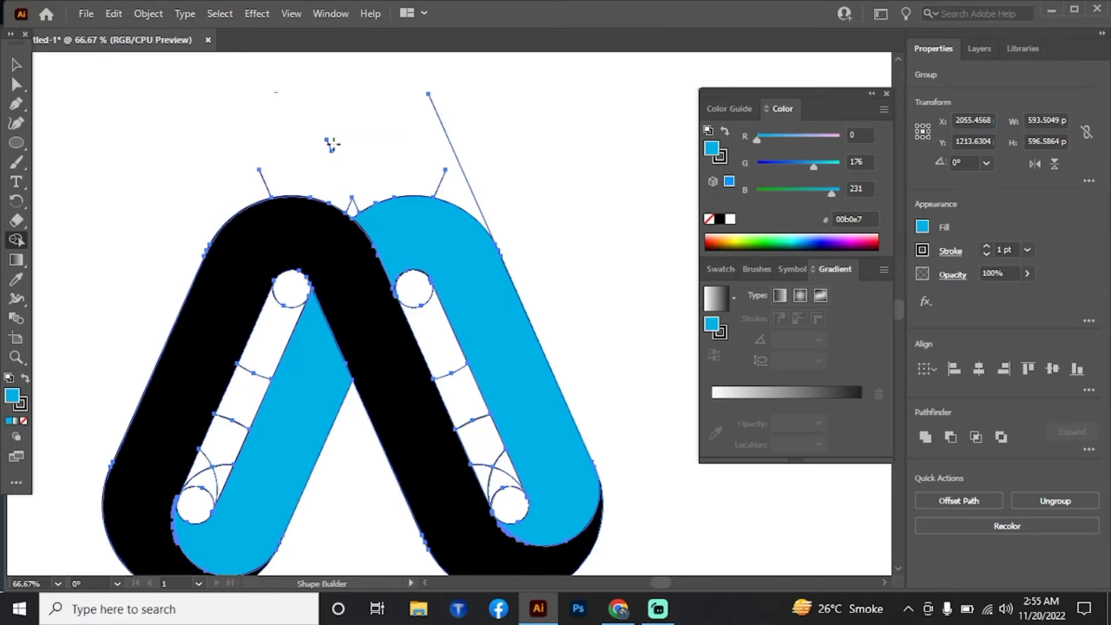
{"action": "left_click", "coordinate": [450, 134], "text": "alt"}
{"action": "left_click", "coordinate": [440, 183], "text": "alt"}
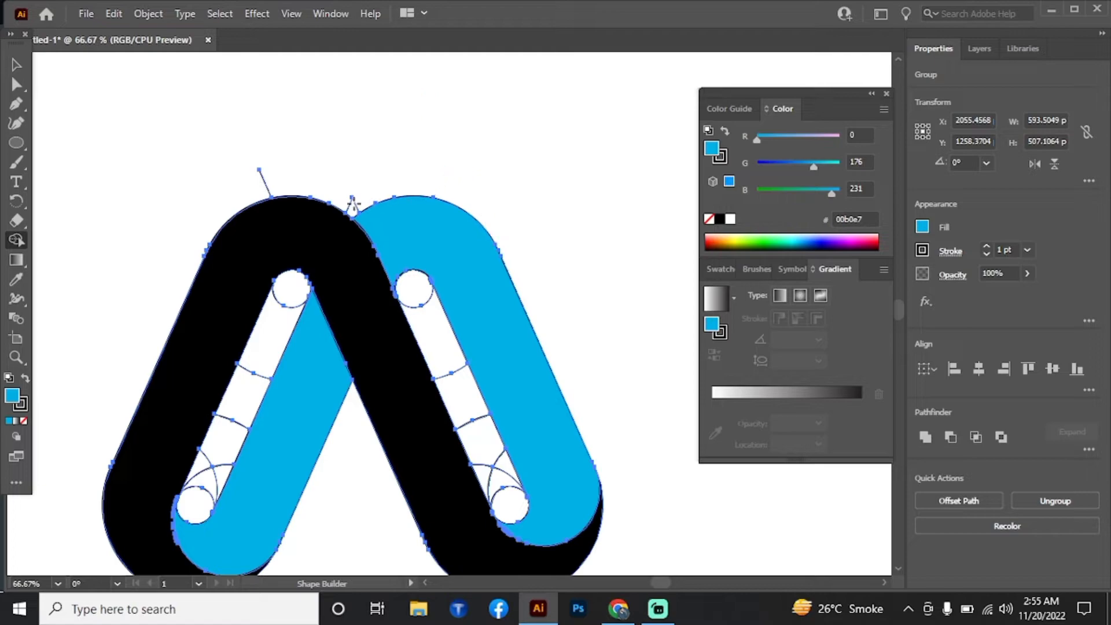
{"action": "left_click", "coordinate": [351, 204], "text": "alt"}
{"action": "left_click_drag", "start_coordinate": [277, 180], "coordinate": [238, 183]}
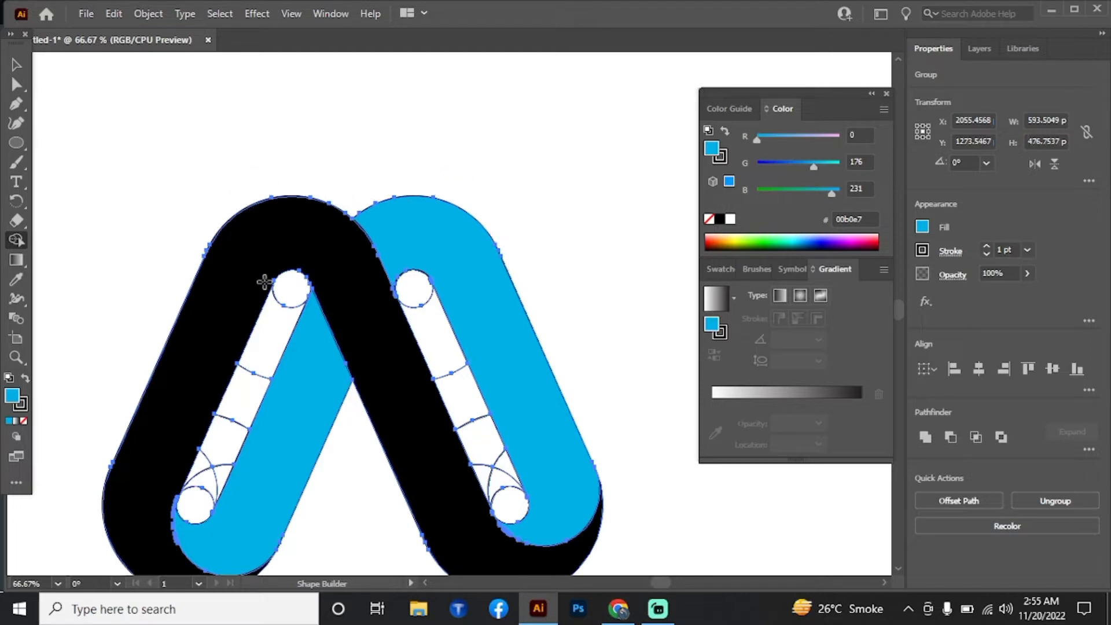
Remove the leftover circles and line pieces inside the two narrow slots with Shape Builder and deselect the artwork.
{"action": "mouse_move", "coordinate": [292, 289]}
{"action": "left_mouse_down"}
{"action": "mouse_move", "coordinate": [194, 500]}
{"action": "mouse_move", "coordinate": [222, 475]}
{"action": "mouse_move", "coordinate": [218, 454]}
{"action": "mouse_move", "coordinate": [222, 478]}
{"action": "left_mouse_up"}
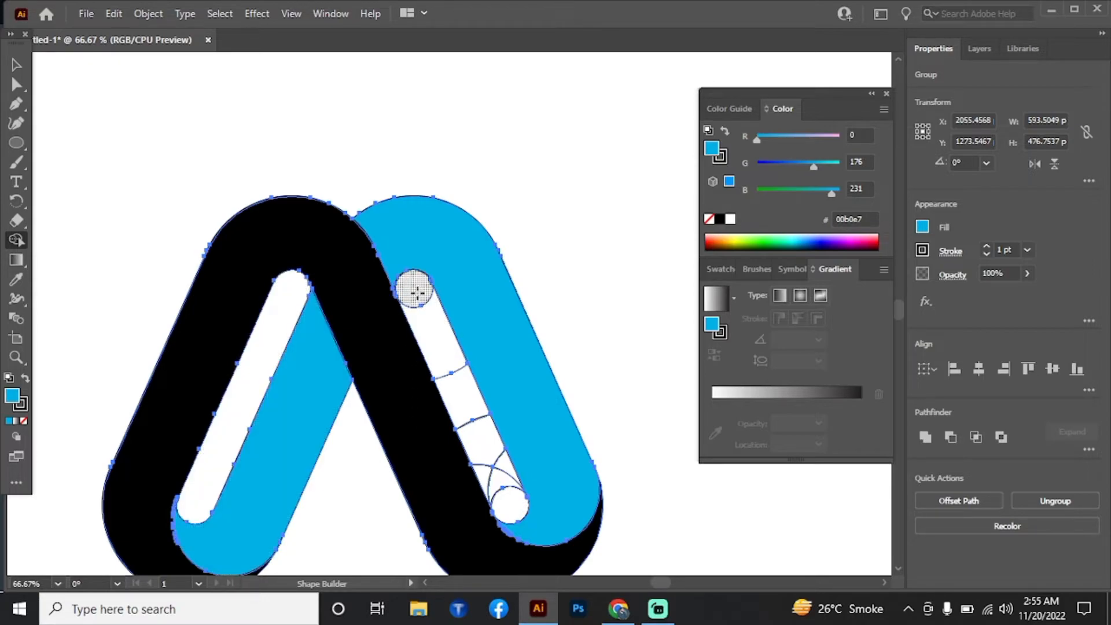
{"action": "mouse_move", "coordinate": [412, 288]}
{"action": "left_mouse_down"}
{"action": "mouse_move", "coordinate": [510, 499]}
{"action": "mouse_move", "coordinate": [479, 471]}
{"action": "left_mouse_up"}
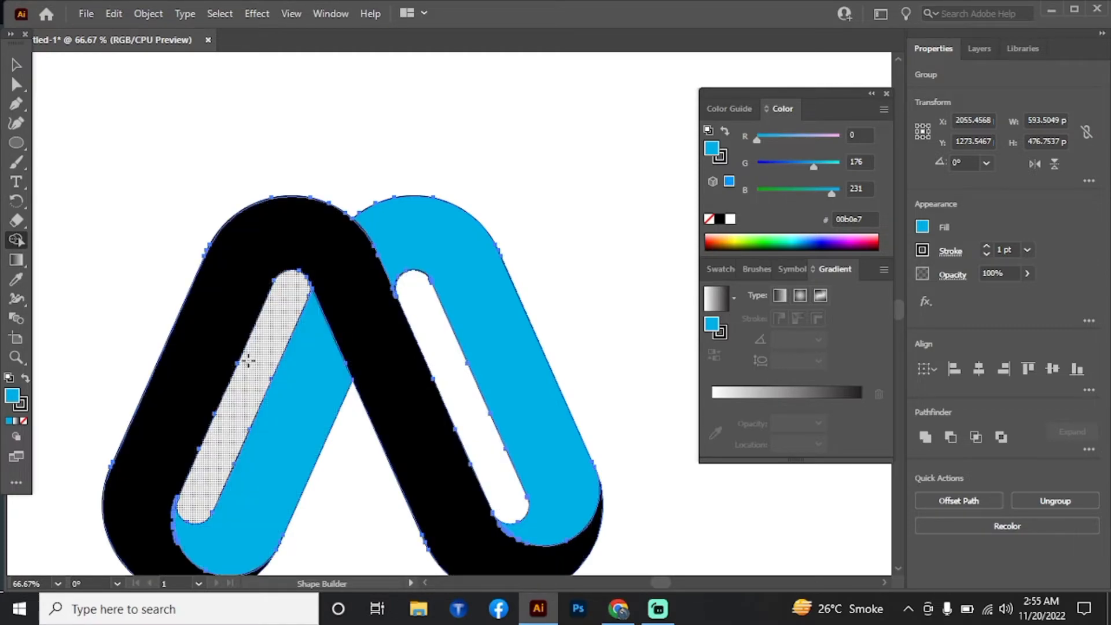
{"action": "key", "text": "space"}
{"action": "left_click_drag", "start_coordinate": [148, 320], "coordinate": [181, 275]}
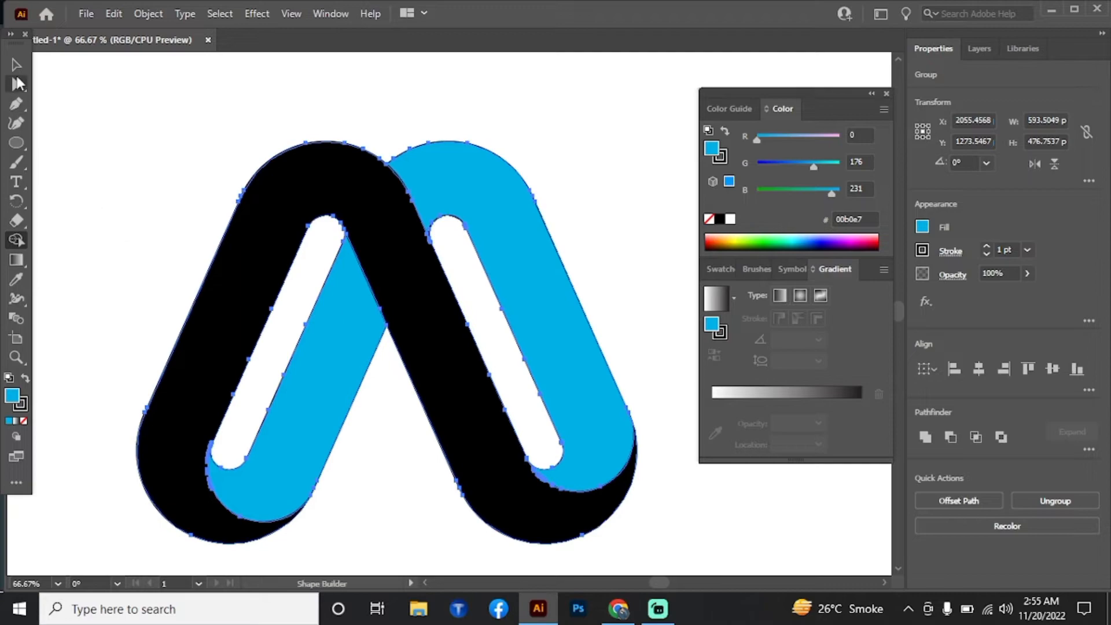
{"action": "key", "text": "v"}
{"action": "left_click", "coordinate": [143, 238]}
{"action": "key", "text": "space"}
{"action": "left_click_drag", "start_coordinate": [143, 239], "coordinate": [129, 218]}
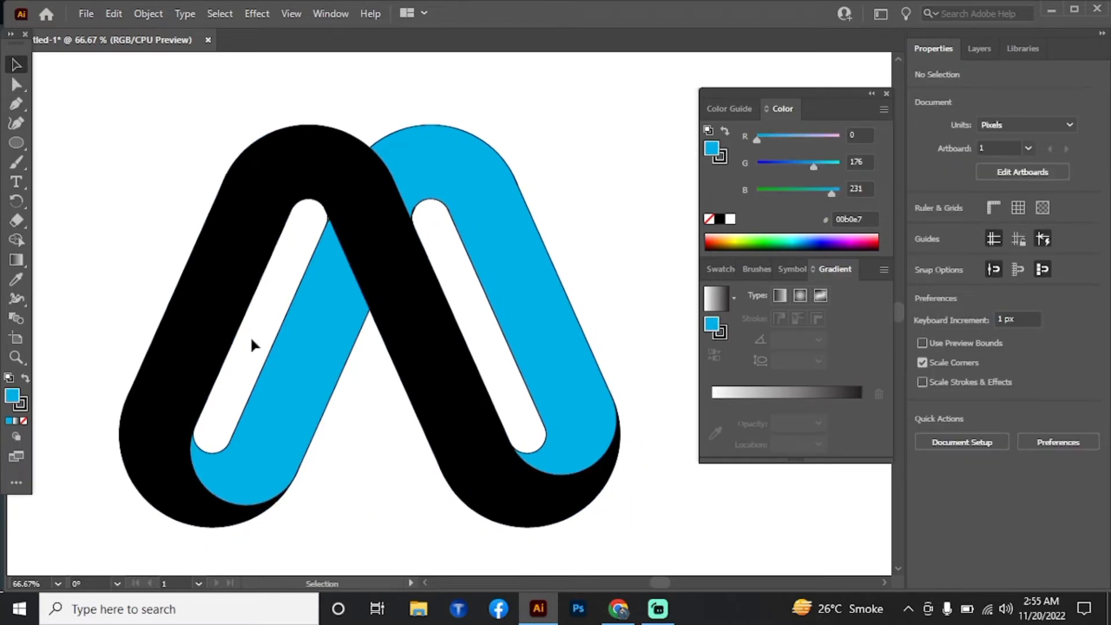
{"action": "key", "text": "space"}
{"action": "left_click_drag", "start_coordinate": [388, 415], "coordinate": [387, 411]}
Ungroup the whole logo artwork and select the black band on its own.
{"action": "left_click", "coordinate": [458, 355]}
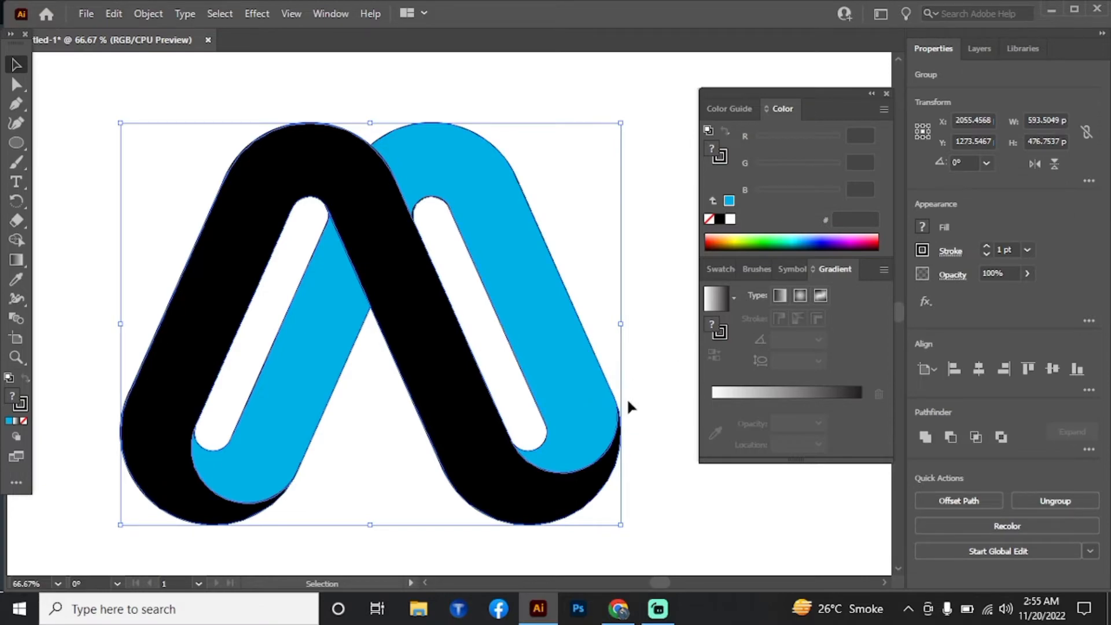
{"action": "left_click", "coordinate": [102, 349]}
{"action": "left_click", "coordinate": [170, 359]}
{"action": "right_click", "coordinate": [155, 312]}
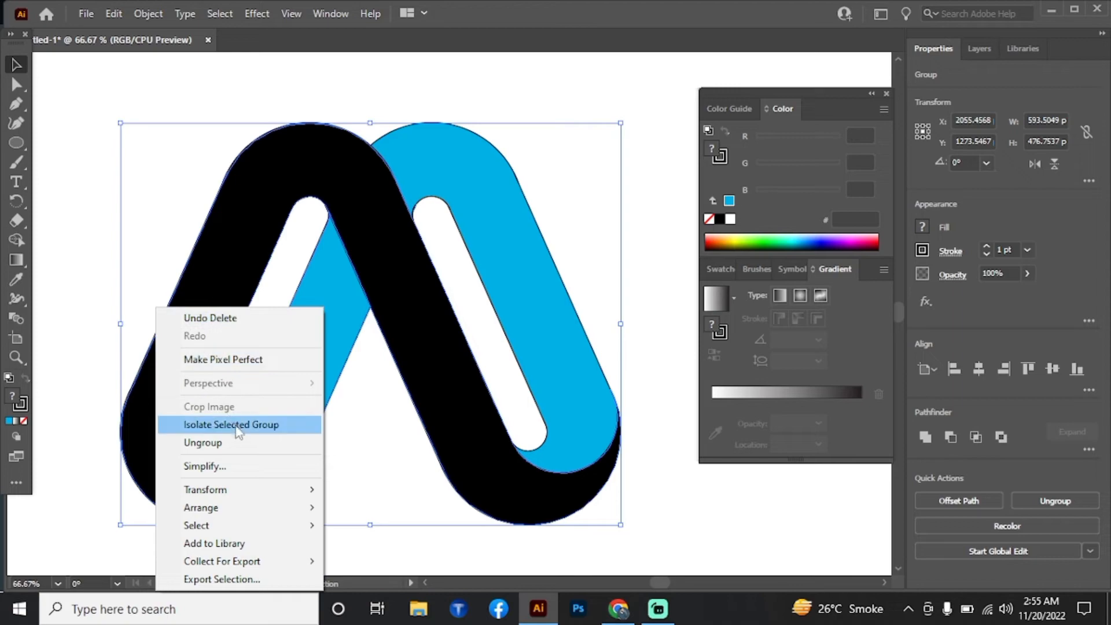
{"action": "left_click", "coordinate": [202, 442]}
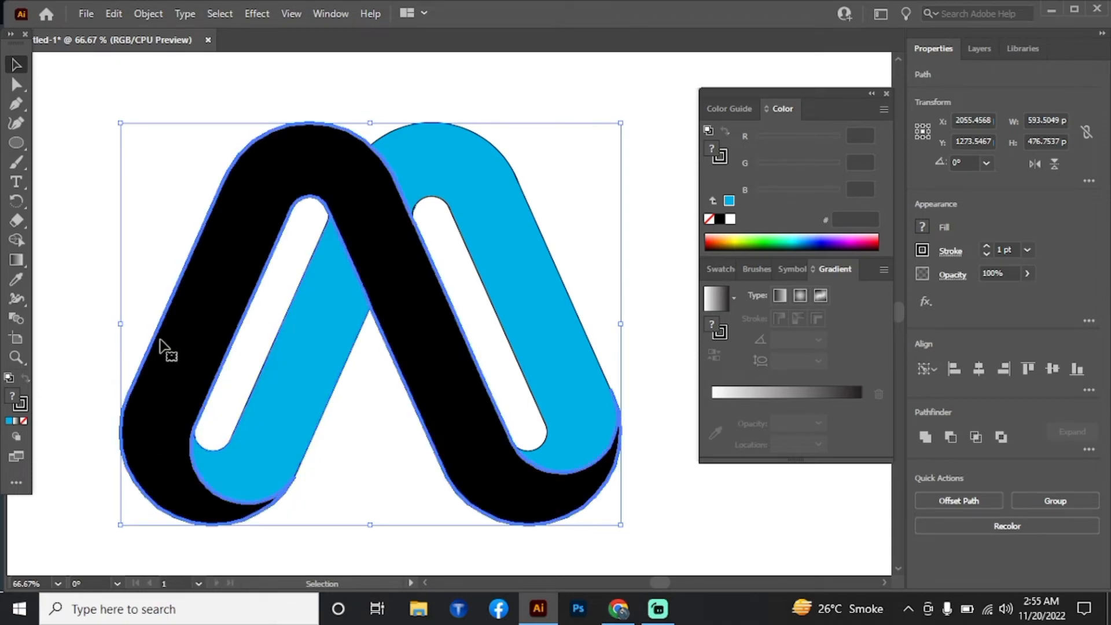
{"action": "left_click", "coordinate": [79, 317]}
{"action": "left_click", "coordinate": [217, 342]}
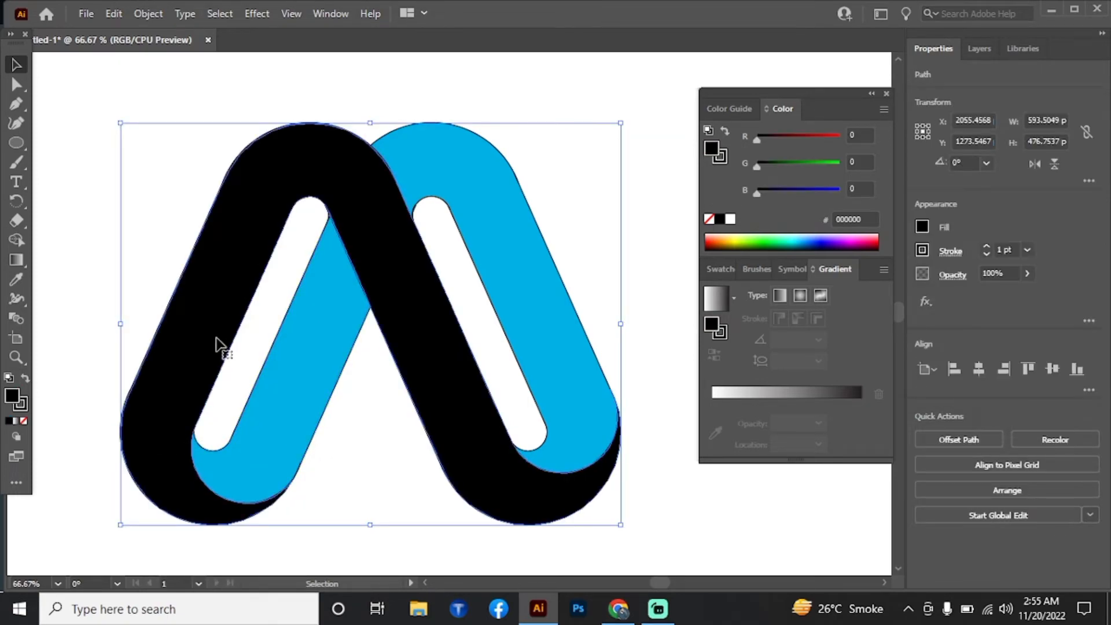
Set the stroke of all the logo artwork to none and deselect it.
{"action": "left_click_drag", "start_coordinate": [99, 312], "coordinate": [418, 478]}
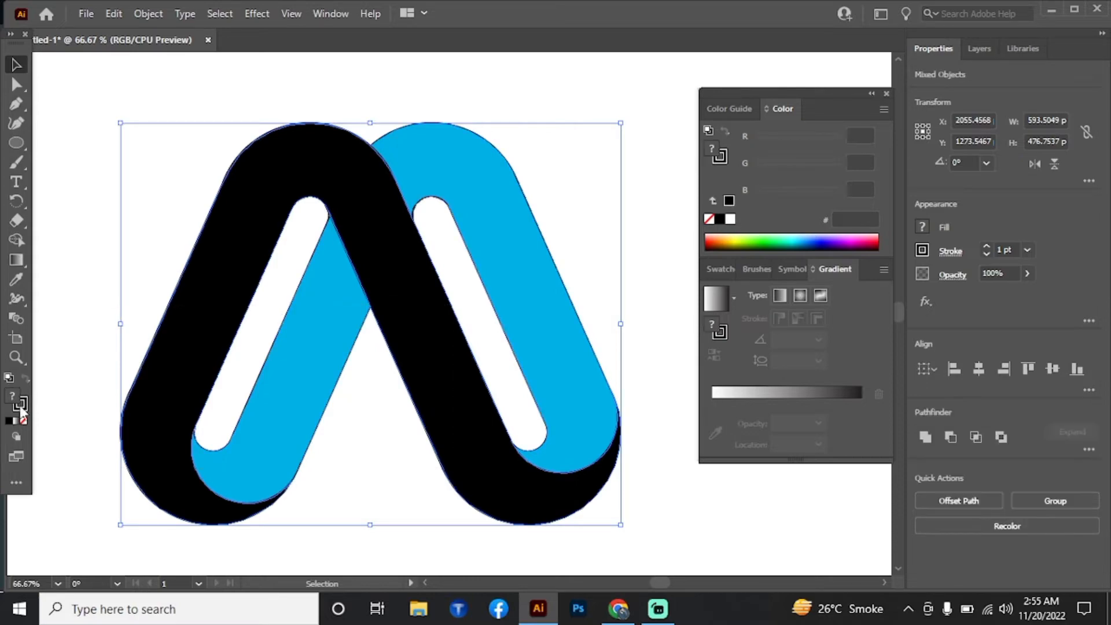
{"action": "left_click", "coordinate": [23, 421]}
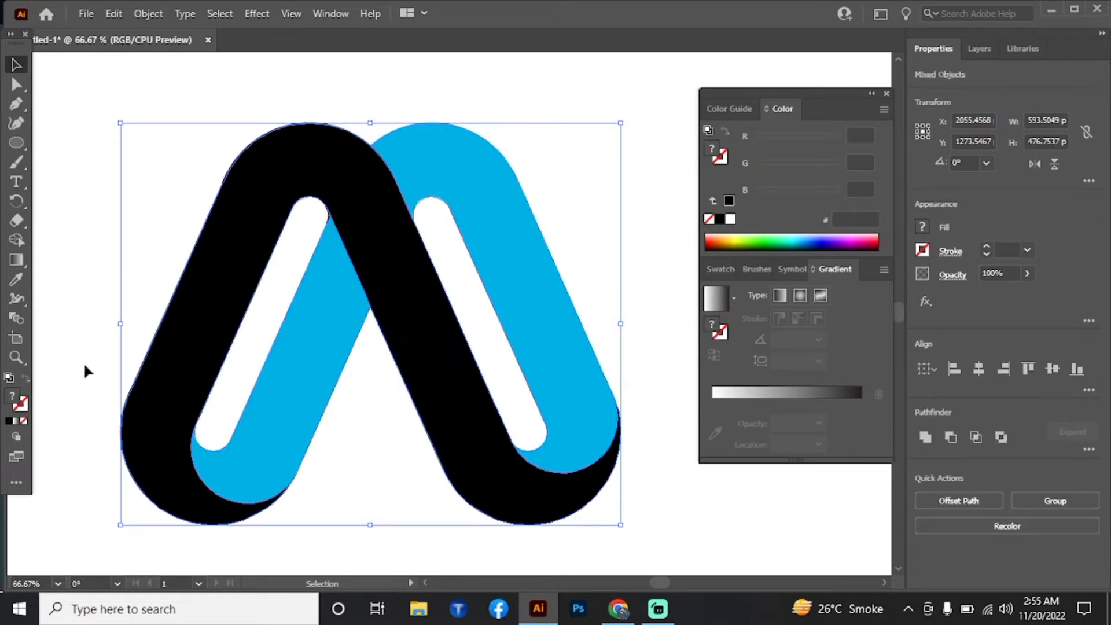
{"action": "left_click", "coordinate": [89, 347]}
{"action": "left_click", "coordinate": [203, 367]}
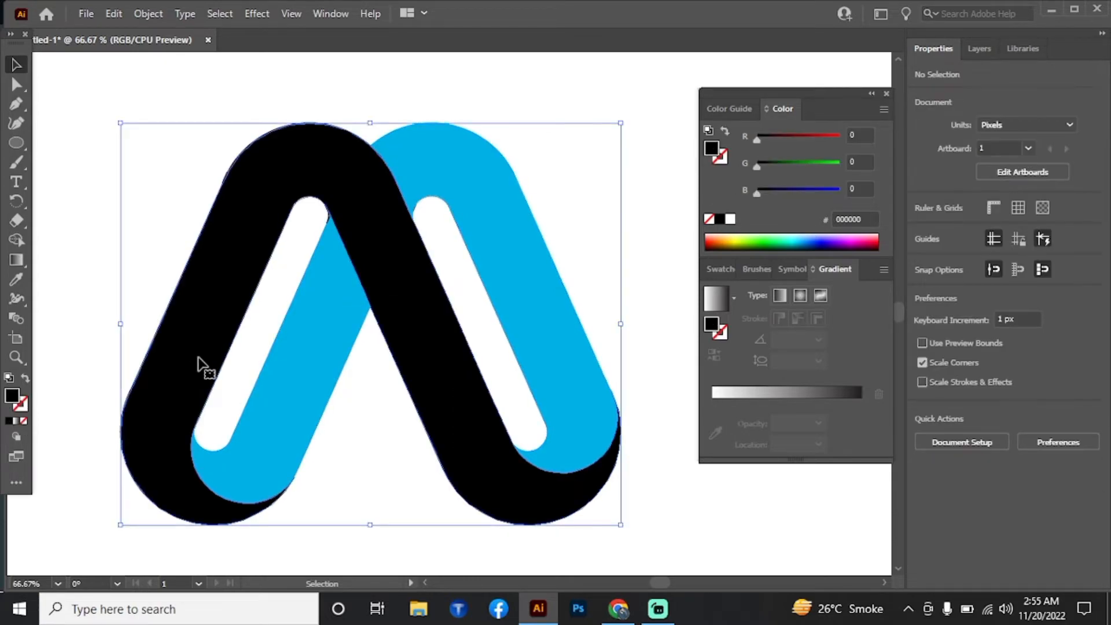
{"action": "left_click", "coordinate": [383, 449]}
{"action": "left_click_drag", "start_coordinate": [385, 440], "coordinate": [426, 446]}
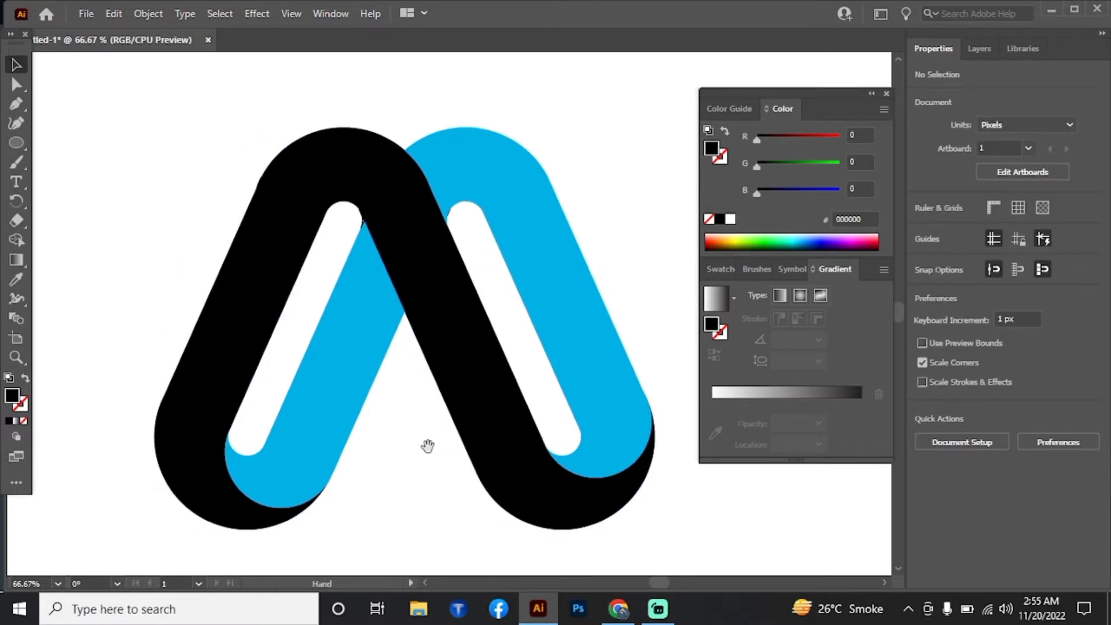
Draw a closed black four-sided crossbar with the Pen tool between the two legs of the black band.
{"action": "left_click", "coordinate": [16, 105]}
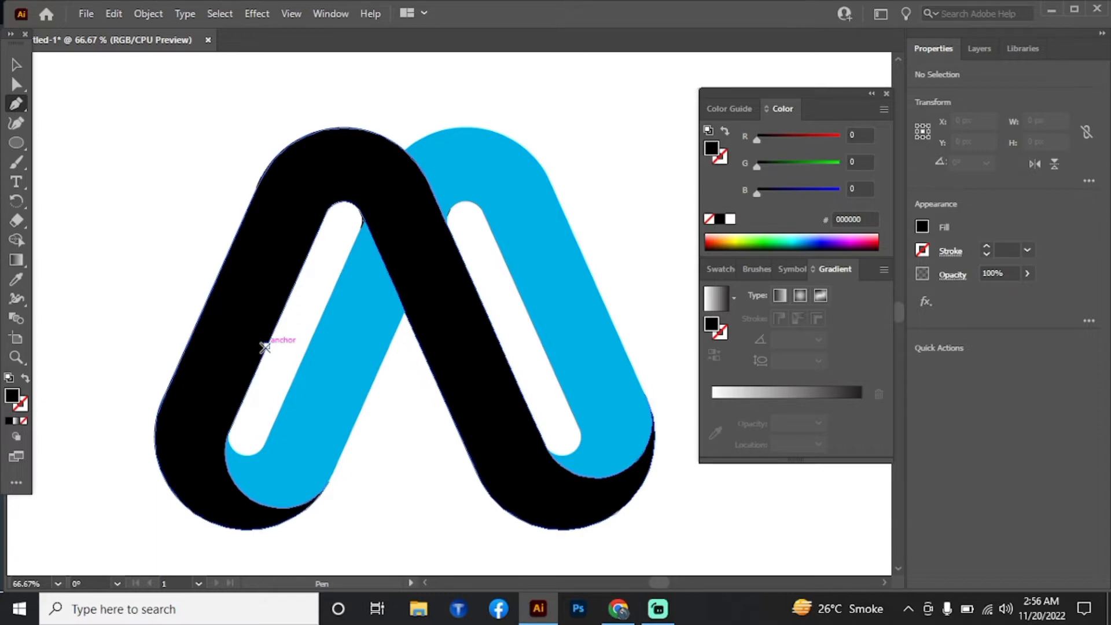
{"action": "left_click", "coordinate": [265, 347]}
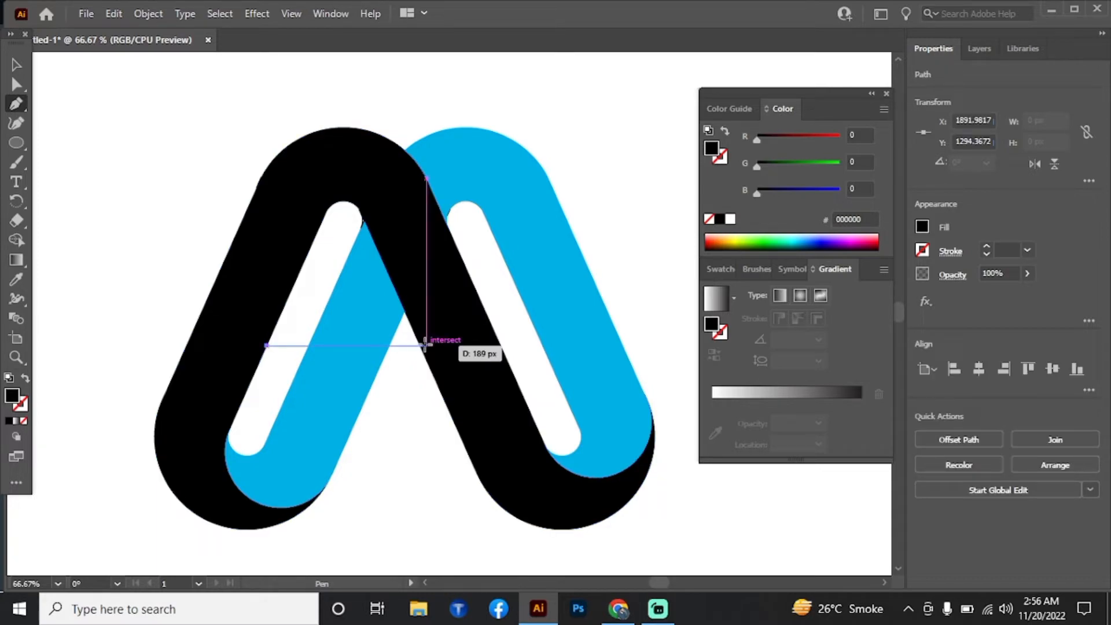
{"action": "left_click", "coordinate": [426, 346]}
{"action": "left_click", "coordinate": [449, 398]}
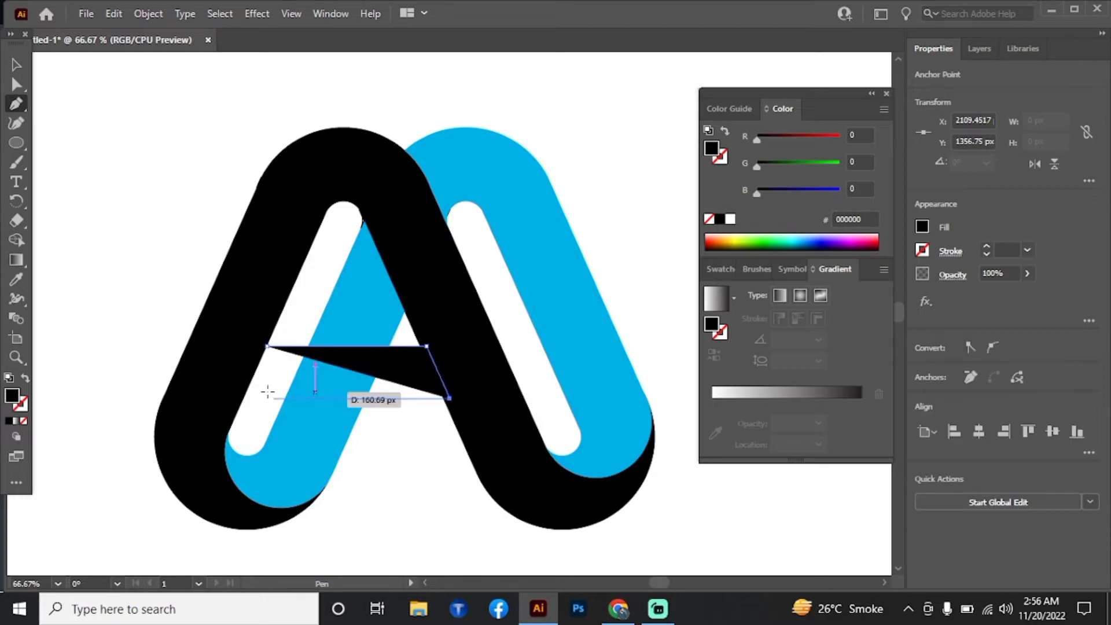
{"action": "left_click", "coordinate": [235, 398]}
{"action": "left_click", "coordinate": [265, 347]}
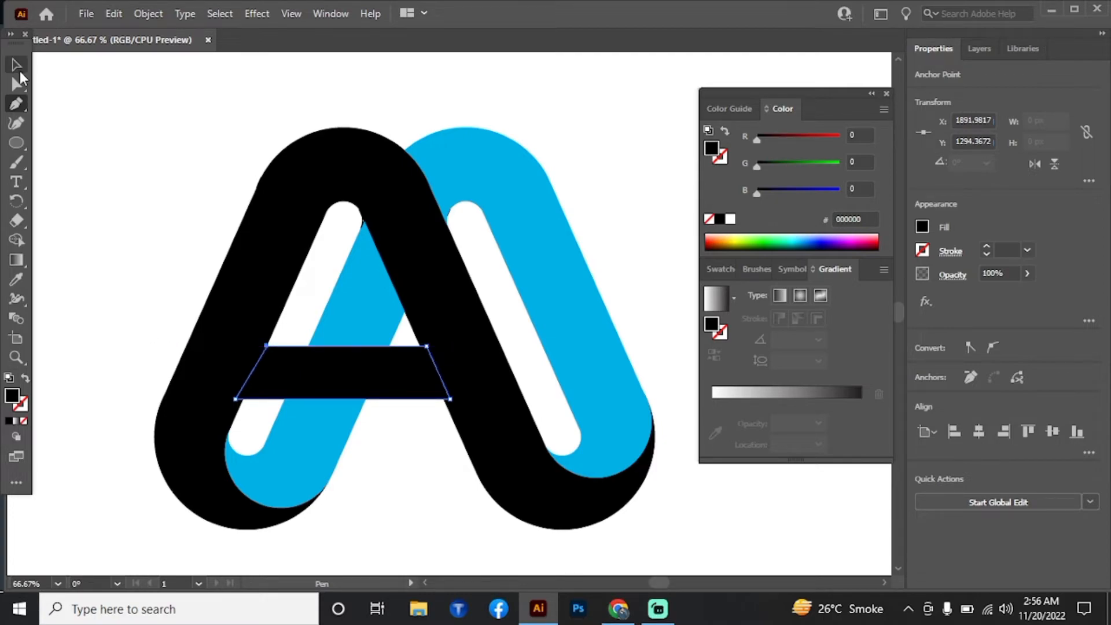
Place a copy of the crossbar lower across the right leg and widen it to about 275 px to meet the blue band.
{"action": "left_click", "coordinate": [16, 65]}
{"action": "left_click_drag", "start_coordinate": [393, 391], "coordinate": [481, 398]}
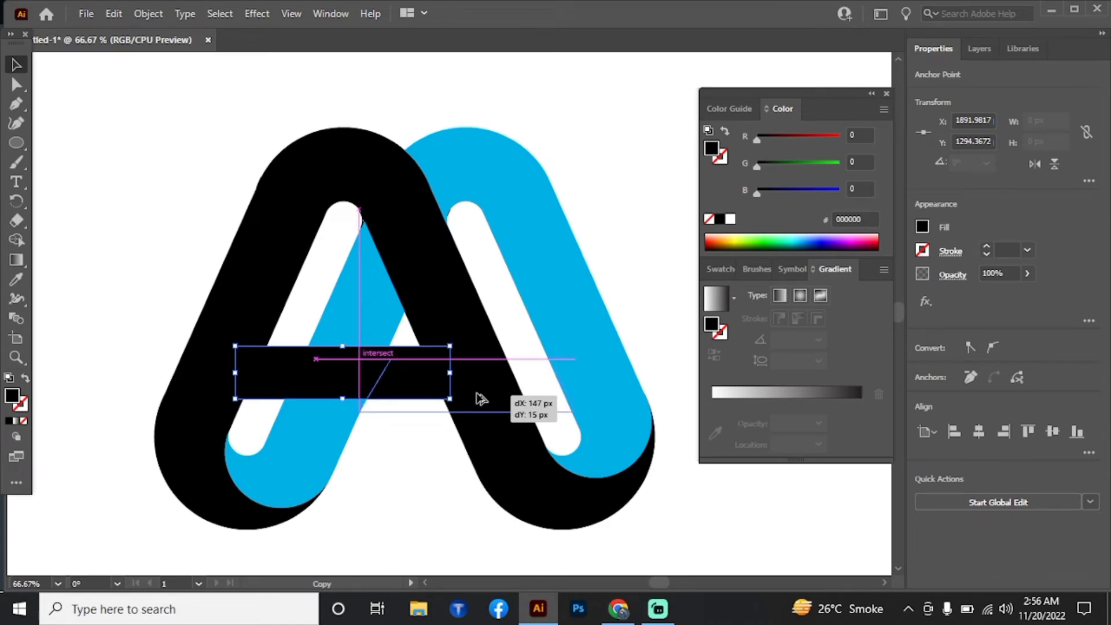
{"action": "left_click_drag", "start_coordinate": [481, 398], "coordinate": [478, 408]}
{"action": "left_click_drag", "start_coordinate": [564, 390], "coordinate": [581, 390]}
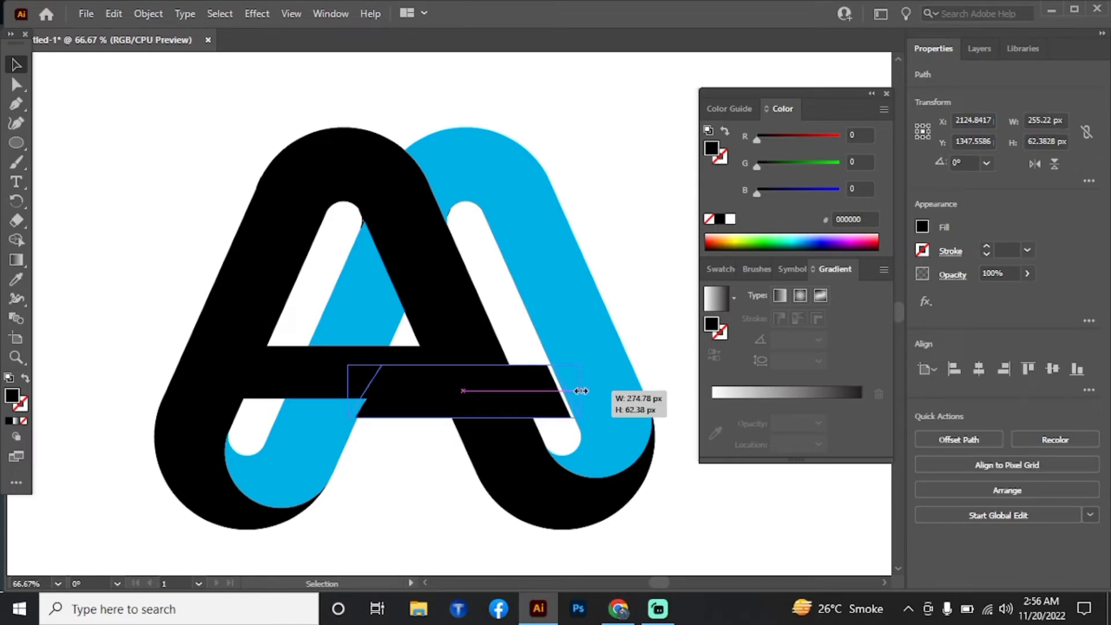
{"action": "left_click_drag", "start_coordinate": [581, 390], "coordinate": [581, 390]}
{"action": "left_click_drag", "start_coordinate": [517, 397], "coordinate": [520, 397]}
Fill the copied crossbar with the right band's blue using the Eyedropper.
{"action": "right_click", "coordinate": [461, 397]}
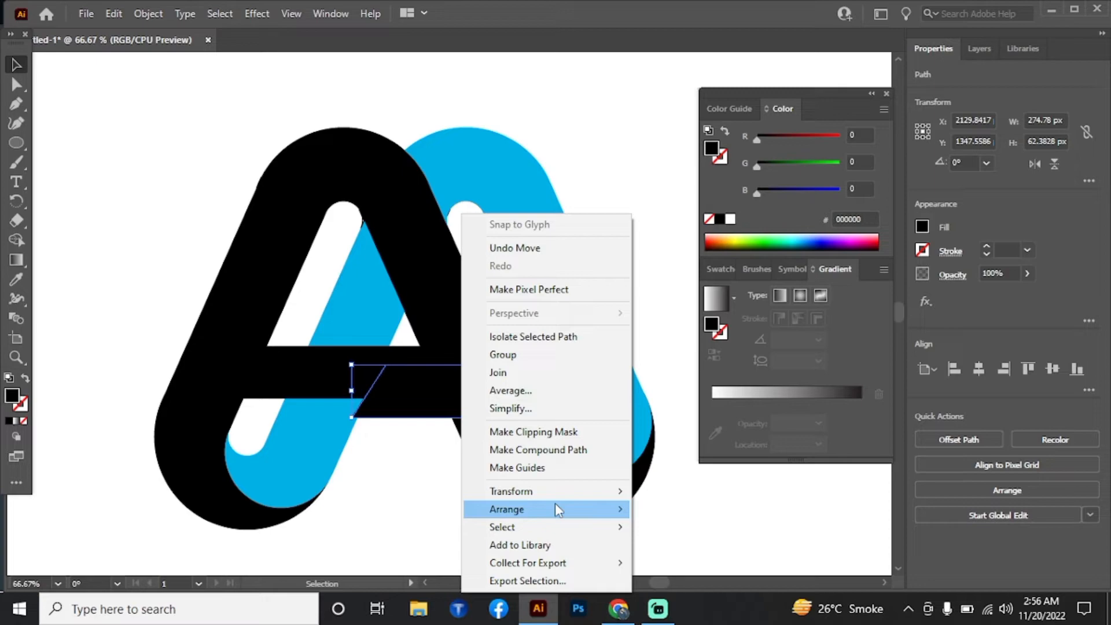
{"action": "key", "text": "Escape"}
{"action": "key", "text": "i"}
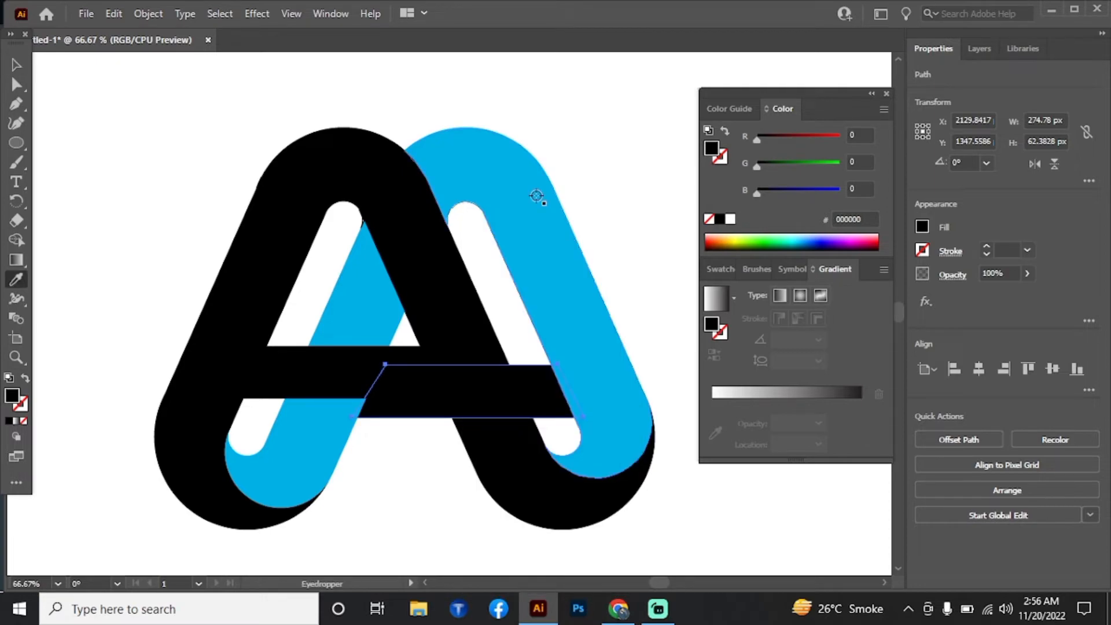
{"action": "left_click", "coordinate": [536, 196]}
{"action": "key", "text": "v"}
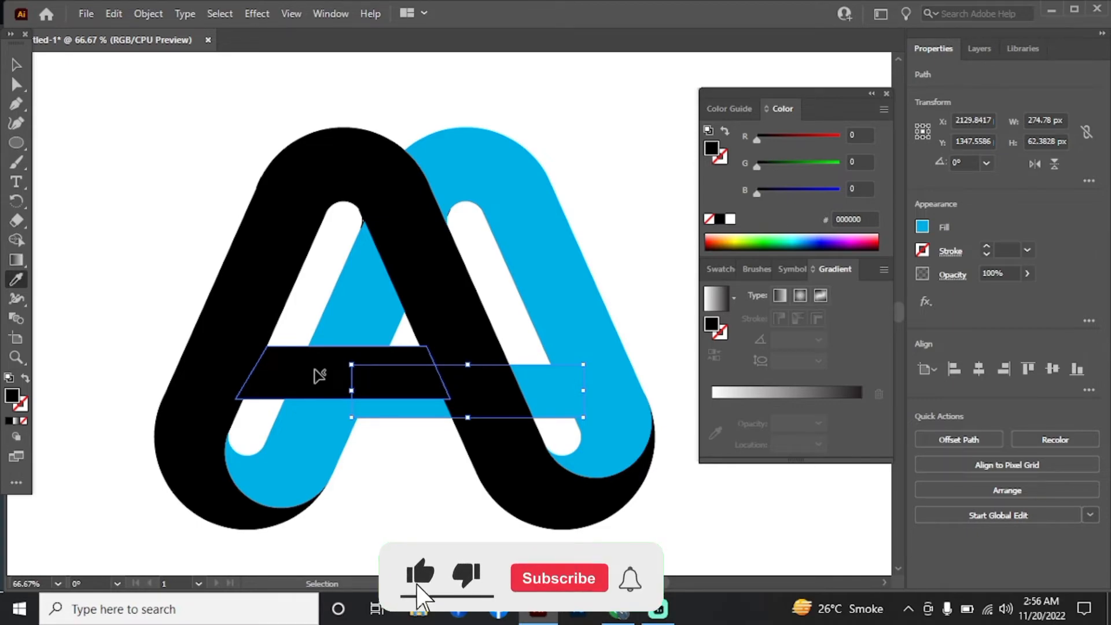
Unite the black crossbar with the black band into one shape using Pathfinder.
{"action": "left_click", "coordinate": [319, 376], "text": "shift"}
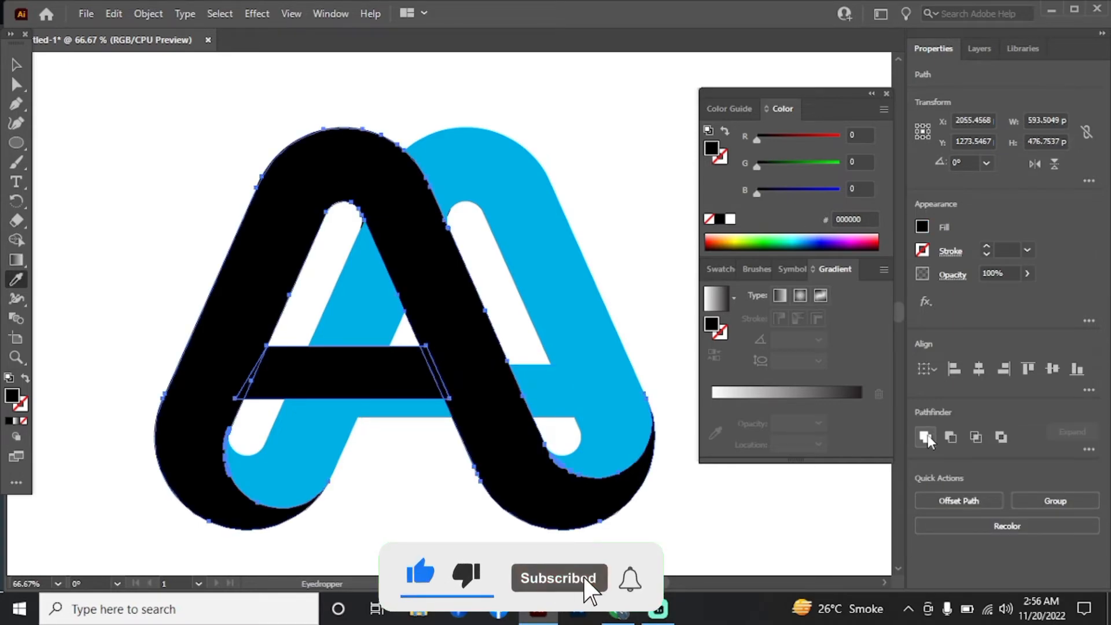
{"action": "left_click", "coordinate": [926, 439]}
{"action": "left_click", "coordinate": [17, 65]}
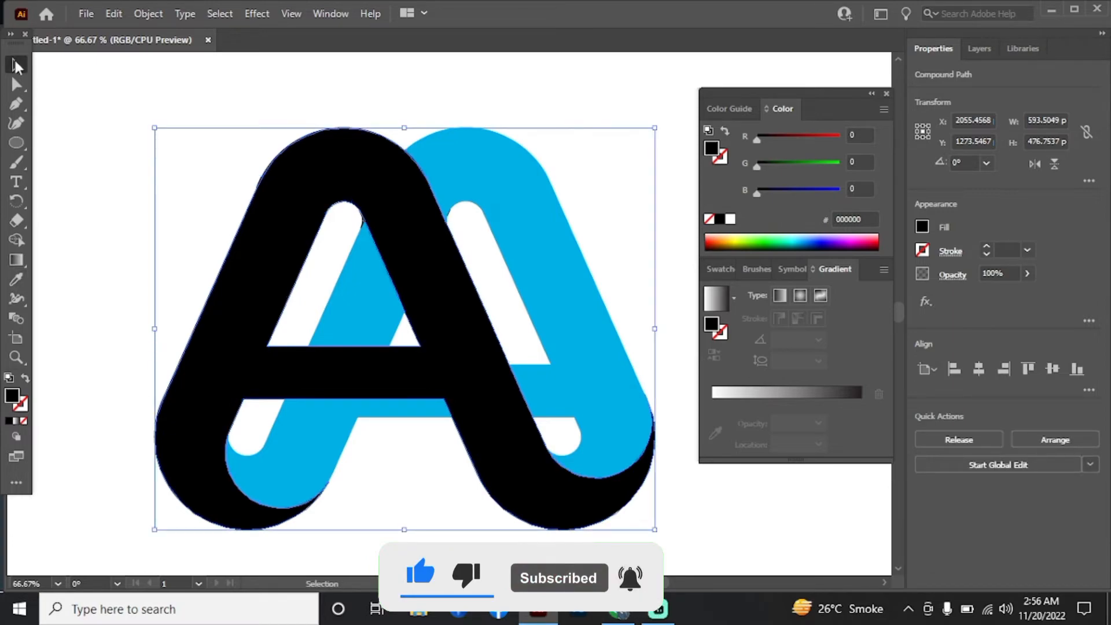
{"action": "left_click", "coordinate": [553, 387]}
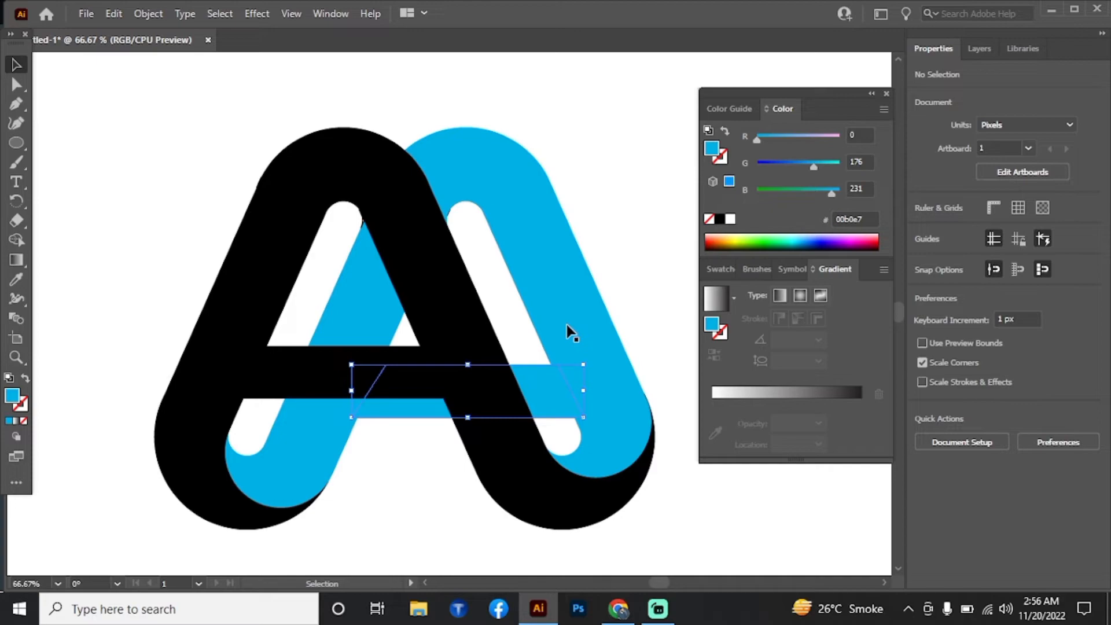
{"action": "key", "text": "ctrl+z"}
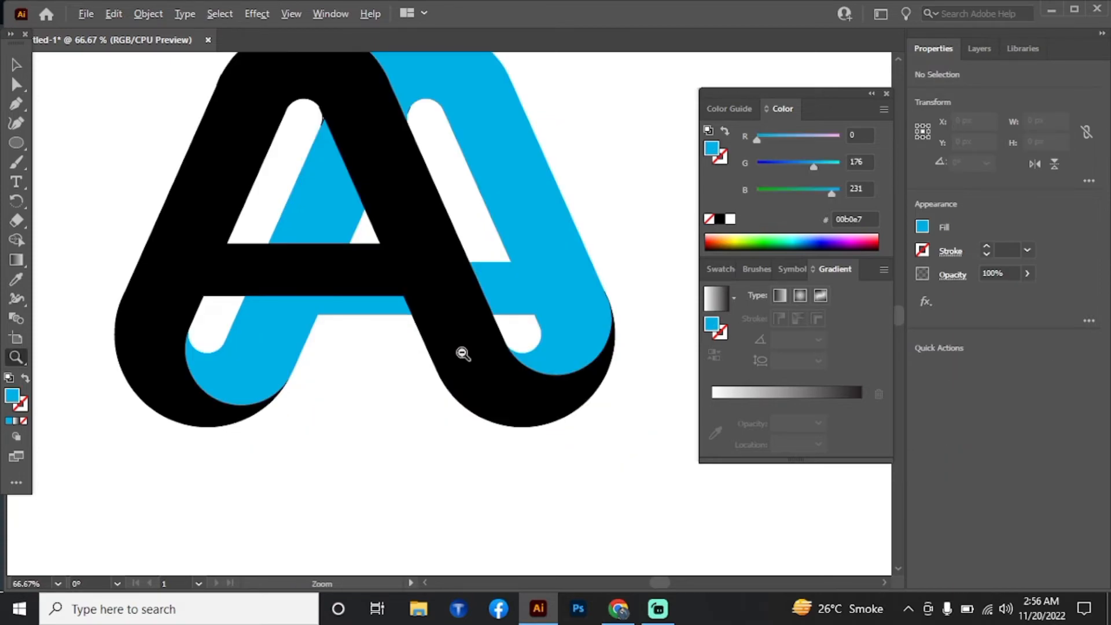
Fill the black A with a linear gradient running from orange to blue.
{"action": "left_click", "coordinate": [464, 354], "text": "alt"}
{"action": "key", "text": "v"}
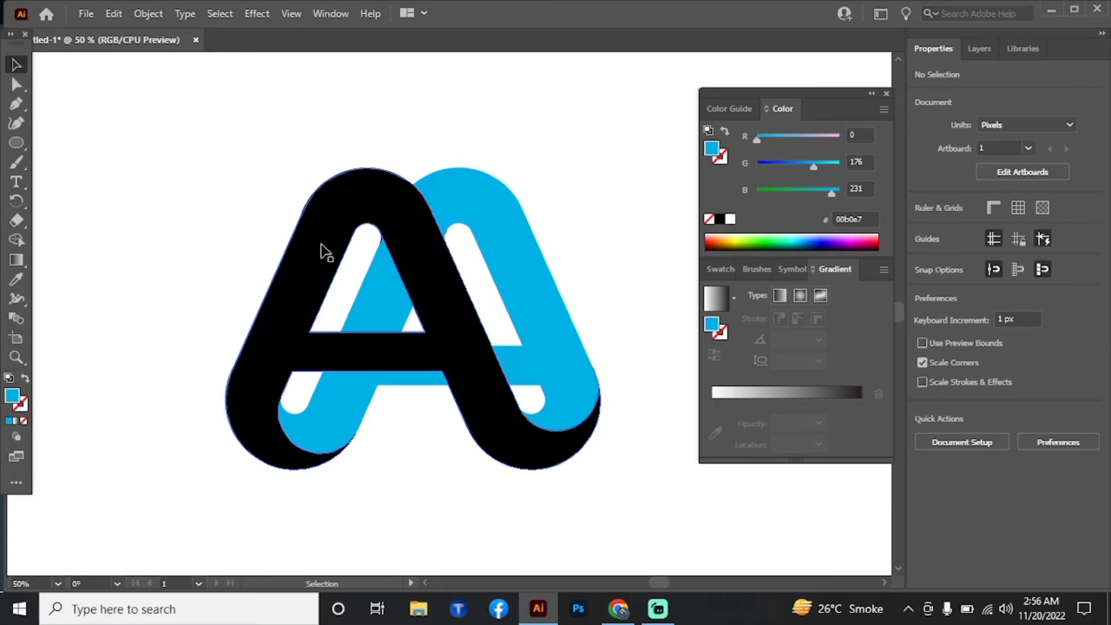
{"action": "left_click", "coordinate": [326, 252]}
{"action": "left_click", "coordinate": [716, 298]}
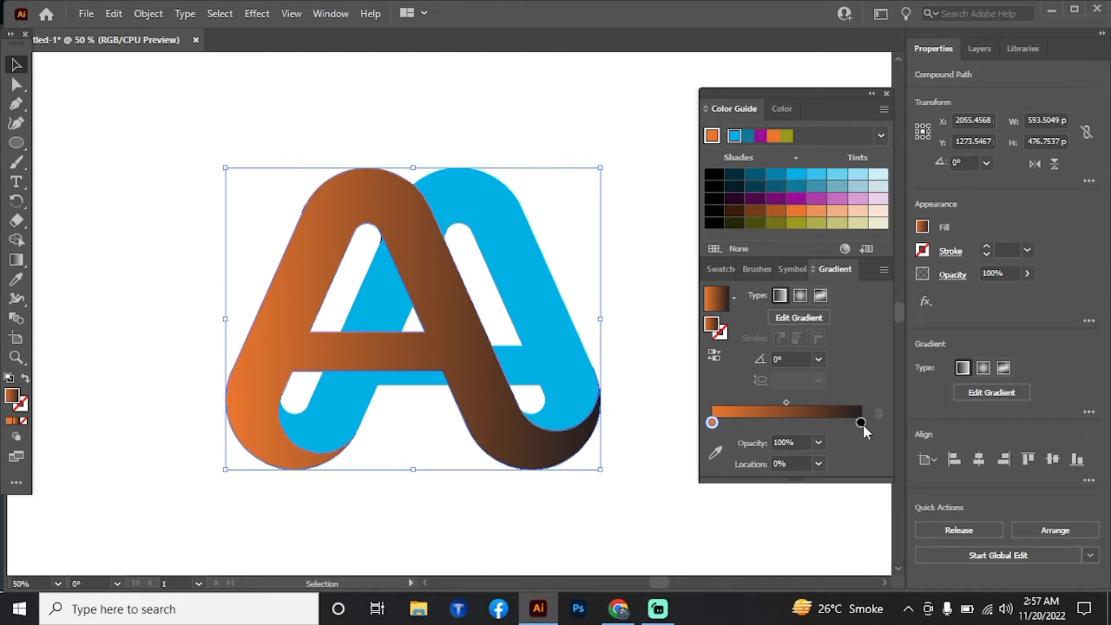
{"action": "left_click", "coordinate": [862, 422]}
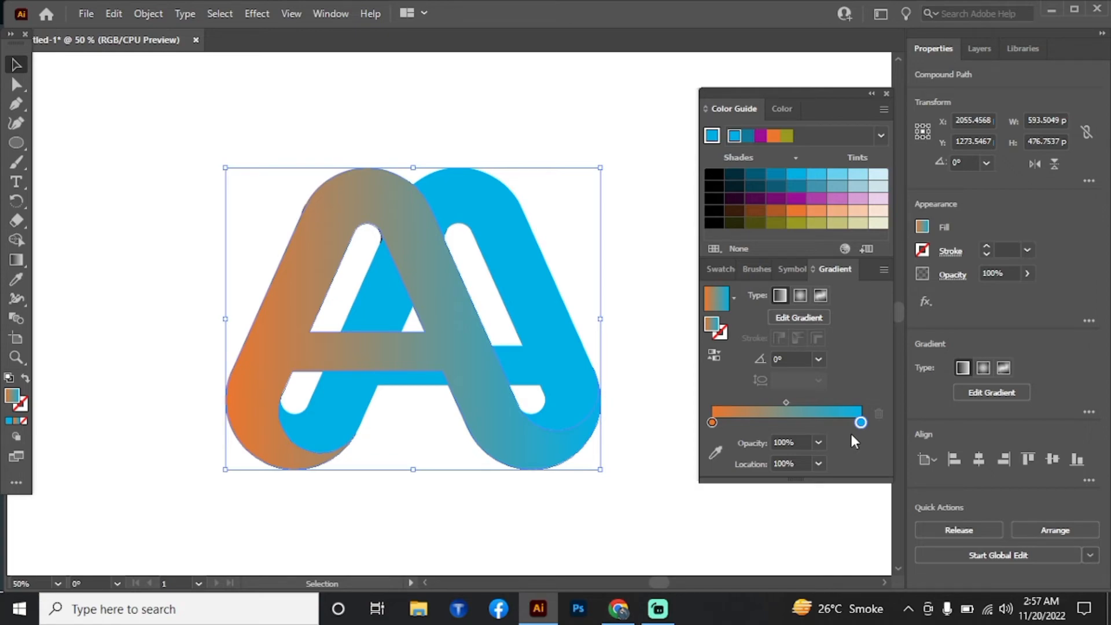
Redraw the gradient nearly vertically through the front A, starting above its apex and ending below its base.
{"action": "key", "text": "g"}
{"action": "left_click_drag", "start_coordinate": [392, 474], "coordinate": [380, 171]}
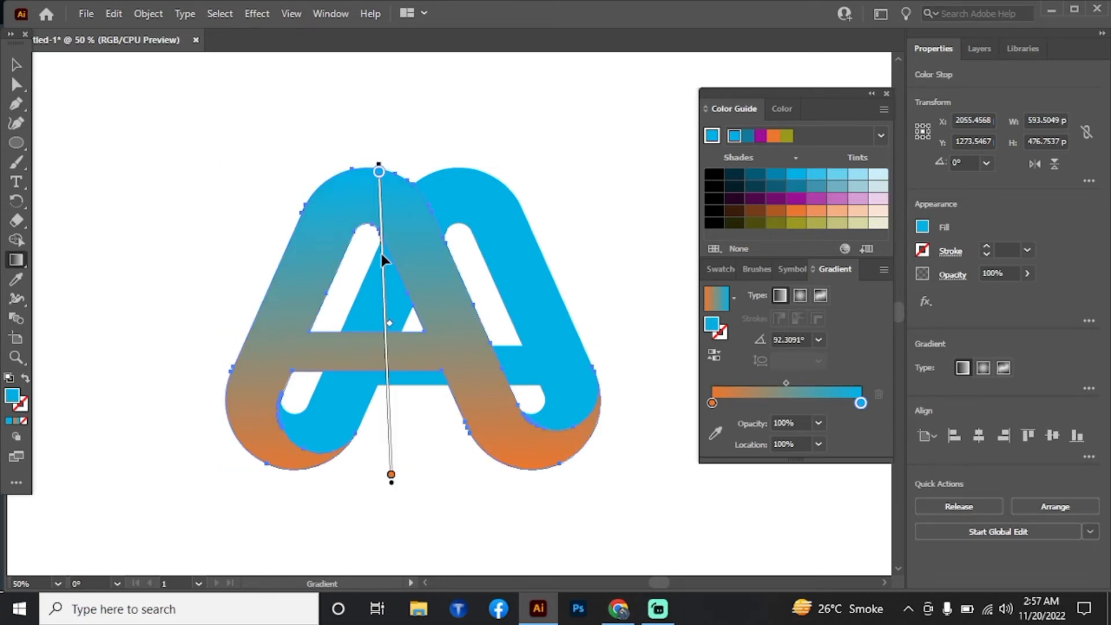
{"action": "left_click_drag", "start_coordinate": [365, 155], "coordinate": [373, 478]}
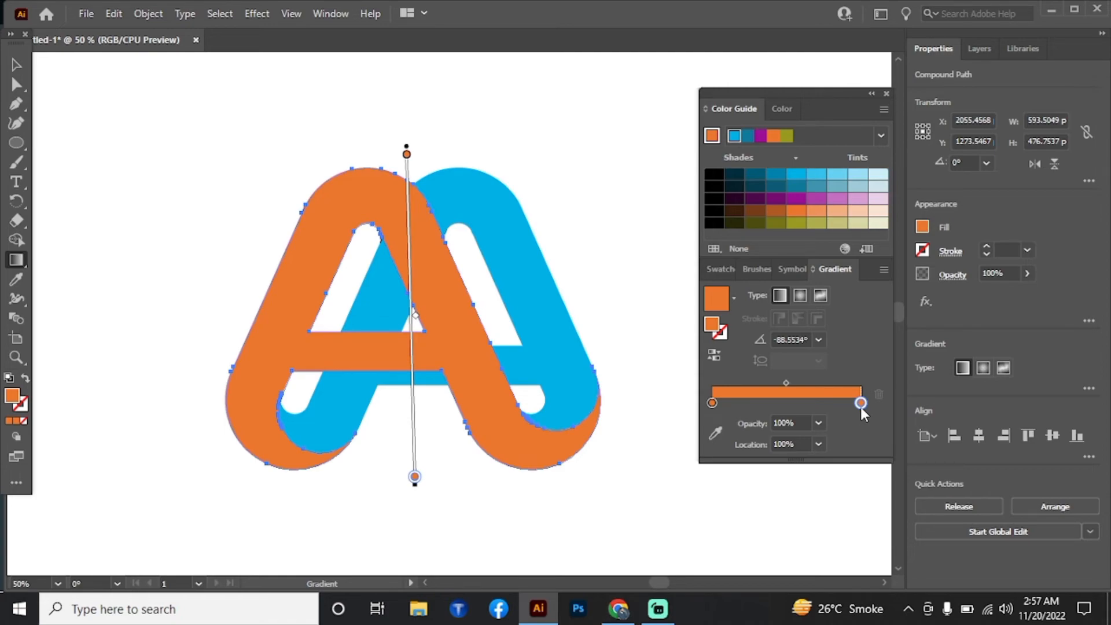
Change the gradient's end stop to dark brown and its start stop to light orange with HSB 22.89, 67.84, 100.
{"action": "left_click", "coordinate": [860, 403]}
{"action": "left_click", "coordinate": [809, 192]}
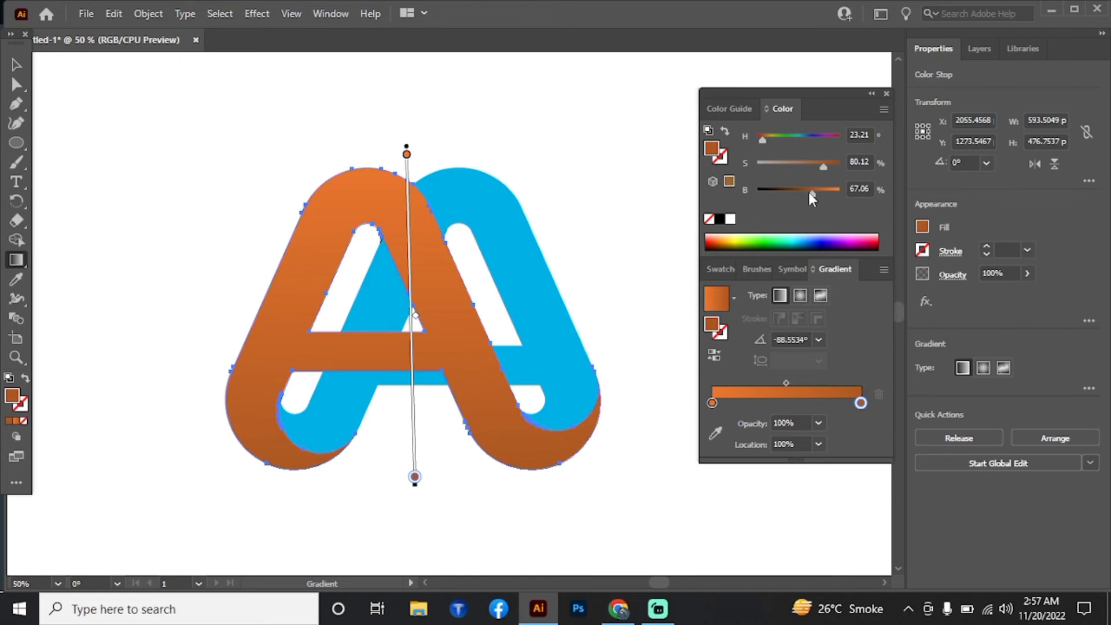
{"action": "left_click_drag", "start_coordinate": [808, 192], "coordinate": [839, 196]}
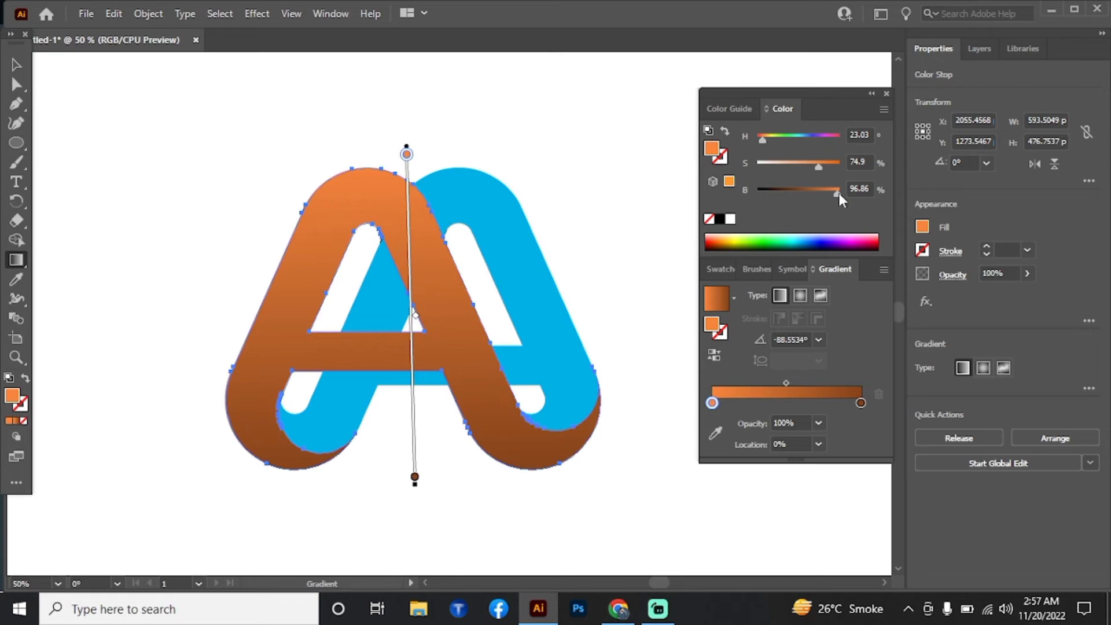
{"action": "left_click_drag", "start_coordinate": [838, 193], "coordinate": [844, 194]}
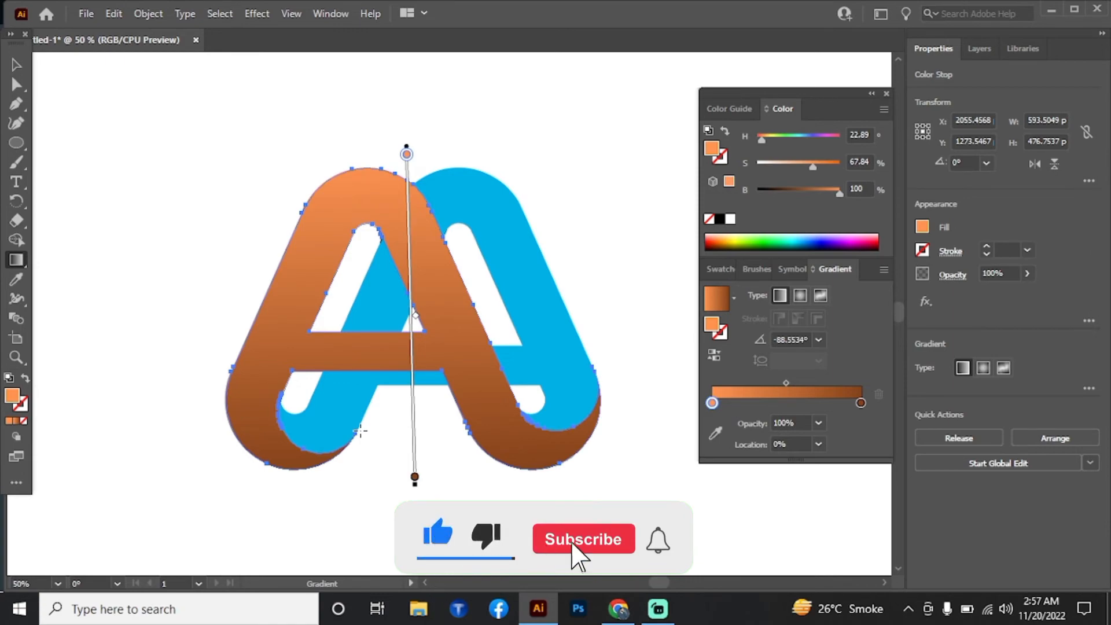
Merge the blue pieces into one path and apply the front A's orange gradient to it with the Eyedropper.
{"action": "key", "text": "v"}
{"action": "left_click", "coordinate": [554, 342]}
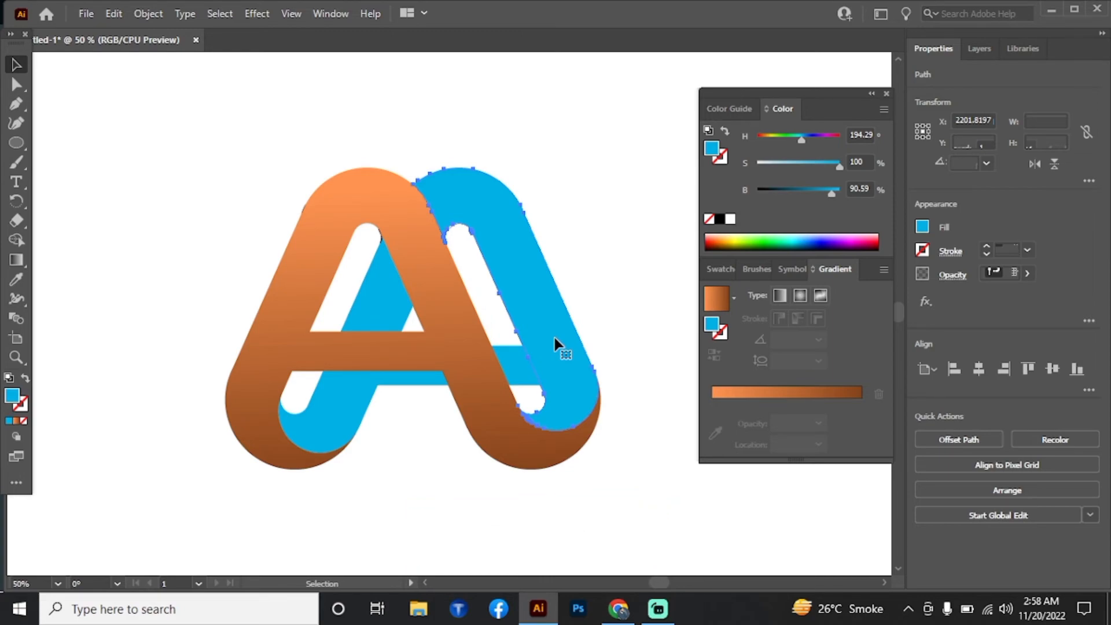
{"action": "left_click", "coordinate": [553, 334]}
{"action": "left_click", "coordinate": [16, 280]}
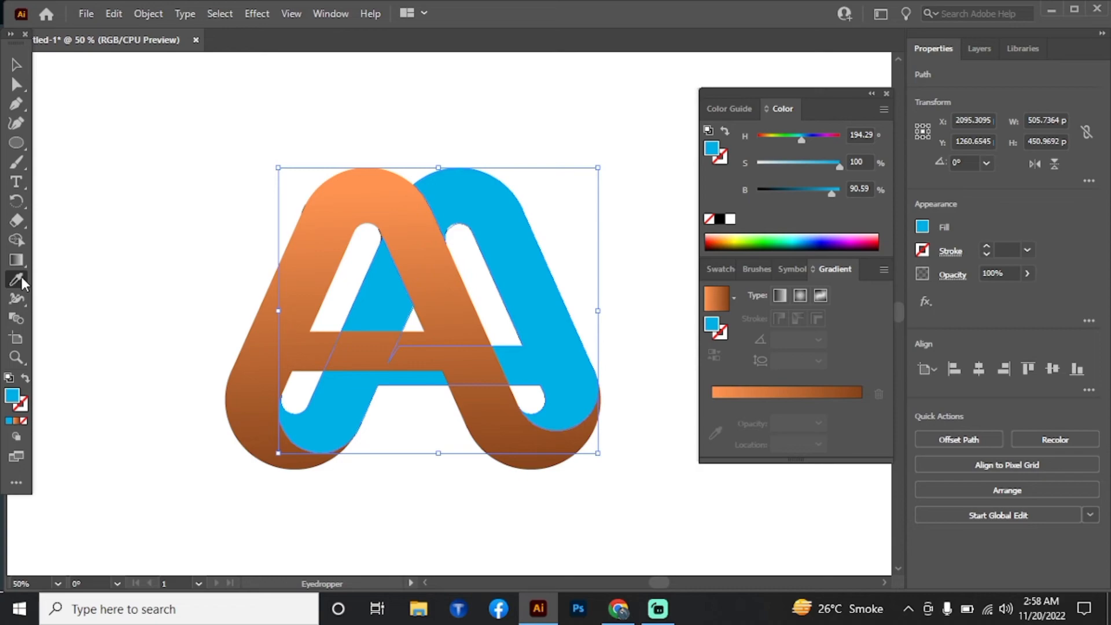
Darken the rear A's gradient to brown and muted grey-brown with HSB 22.7, 31.62, 45.88, adding a colour stop at 25.1337%.
{"action": "left_click", "coordinate": [713, 422]}
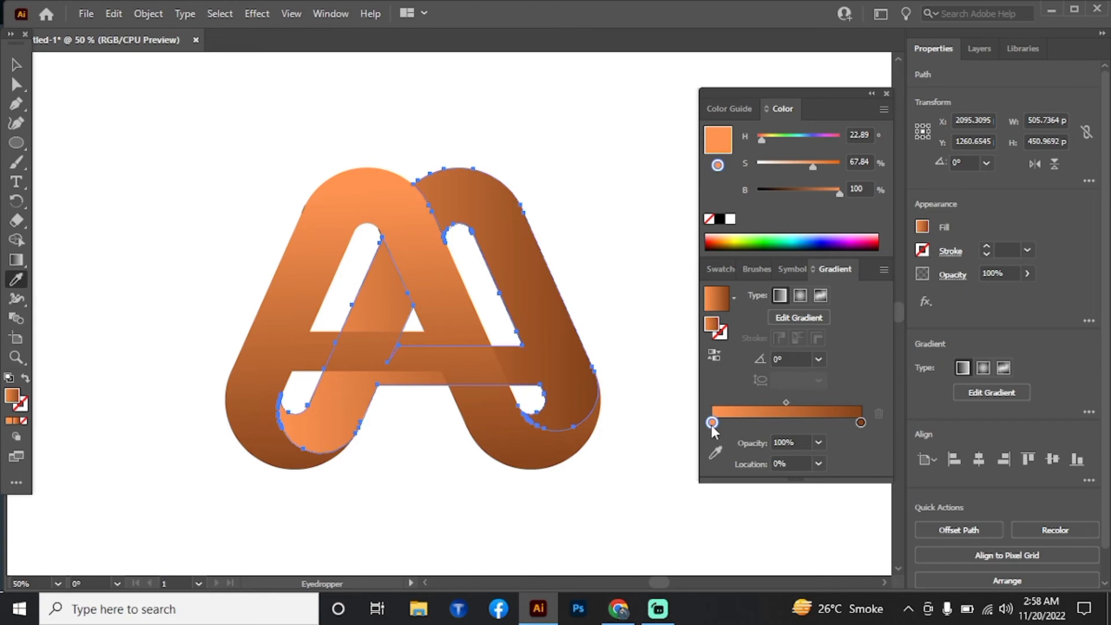
{"action": "left_click", "coordinate": [861, 422]}
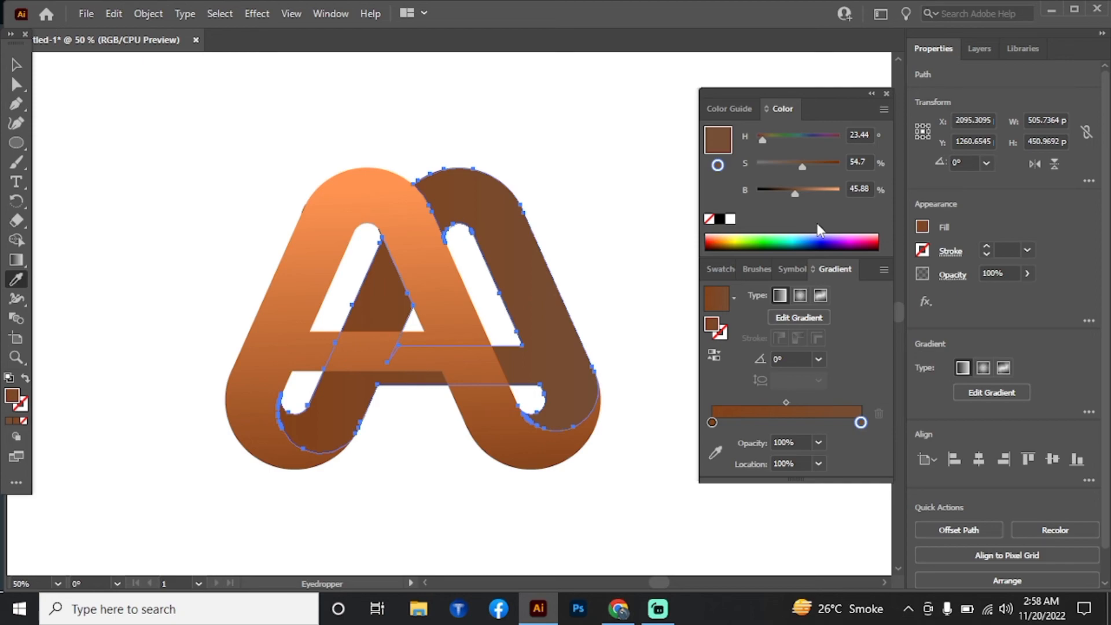
{"action": "left_click", "coordinate": [749, 422]}
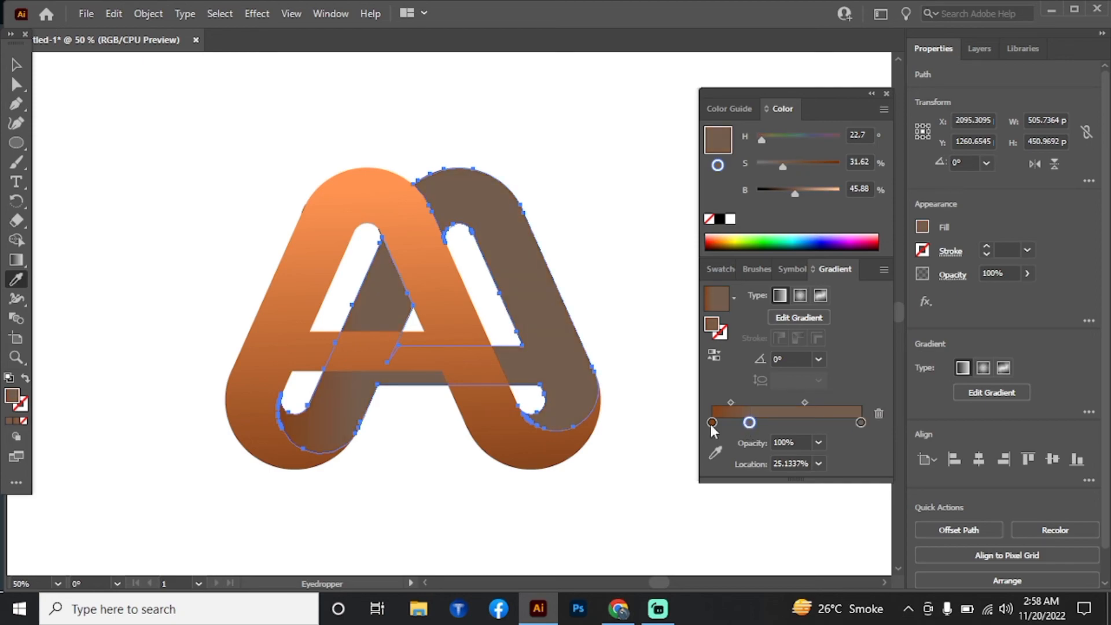